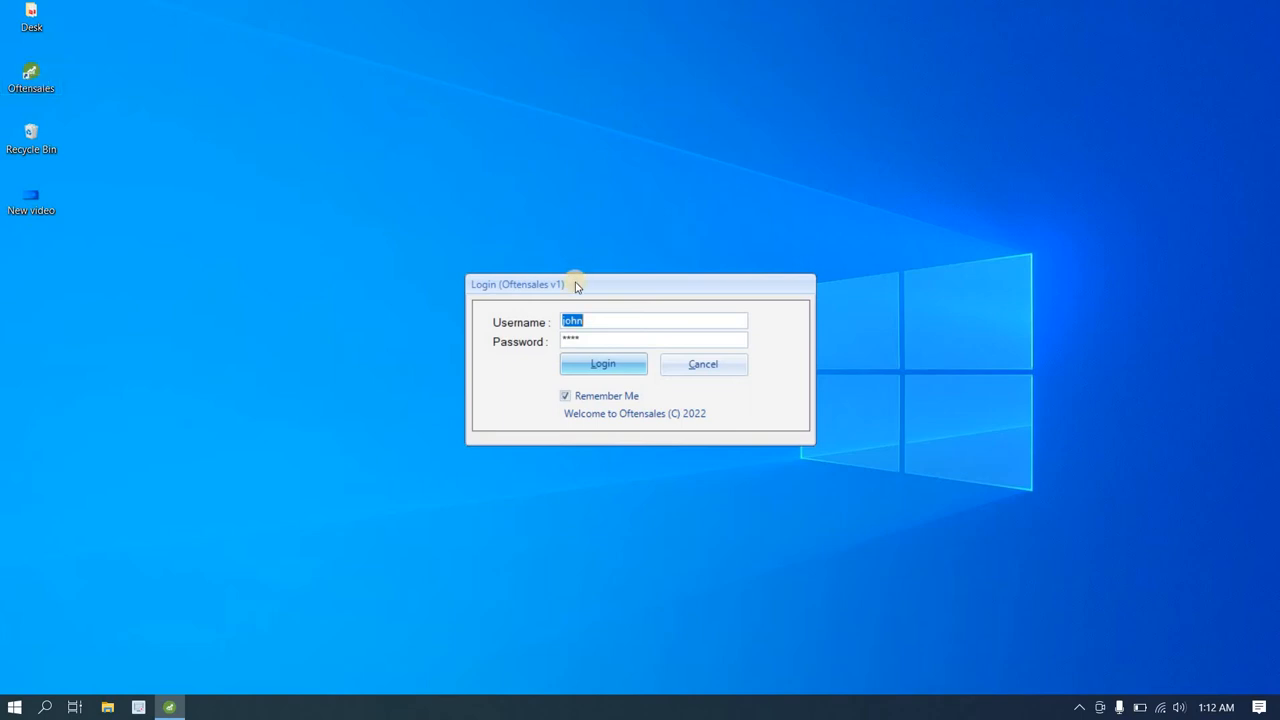
Log in with the remembered credentials and maximize the main window
left_click_drag(574, 284, 463, 213)
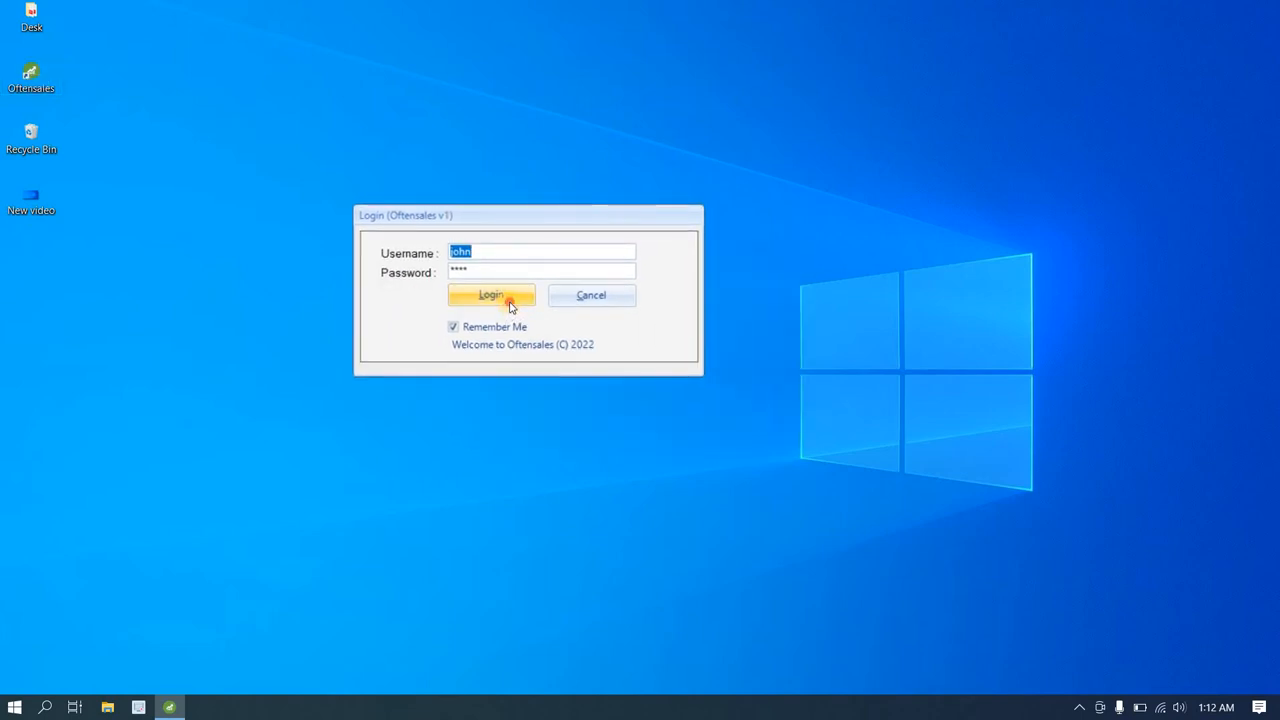
left_click(509, 300)
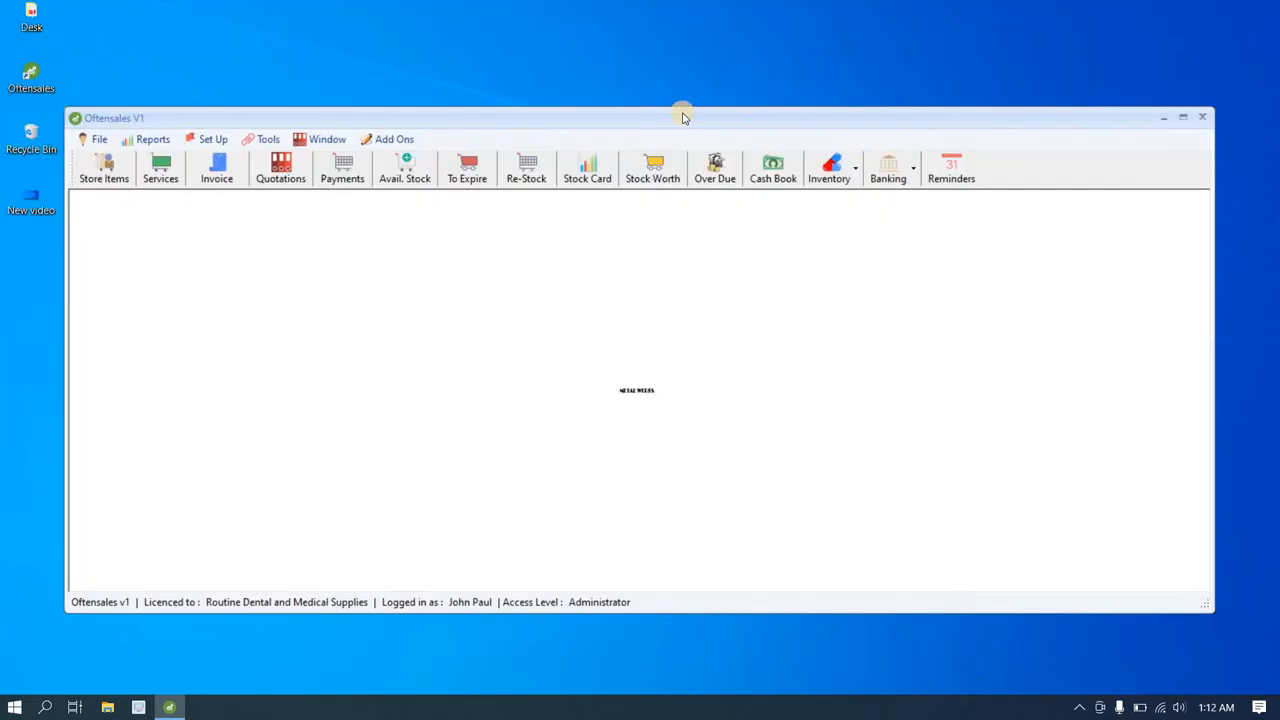
double_click(682, 112)
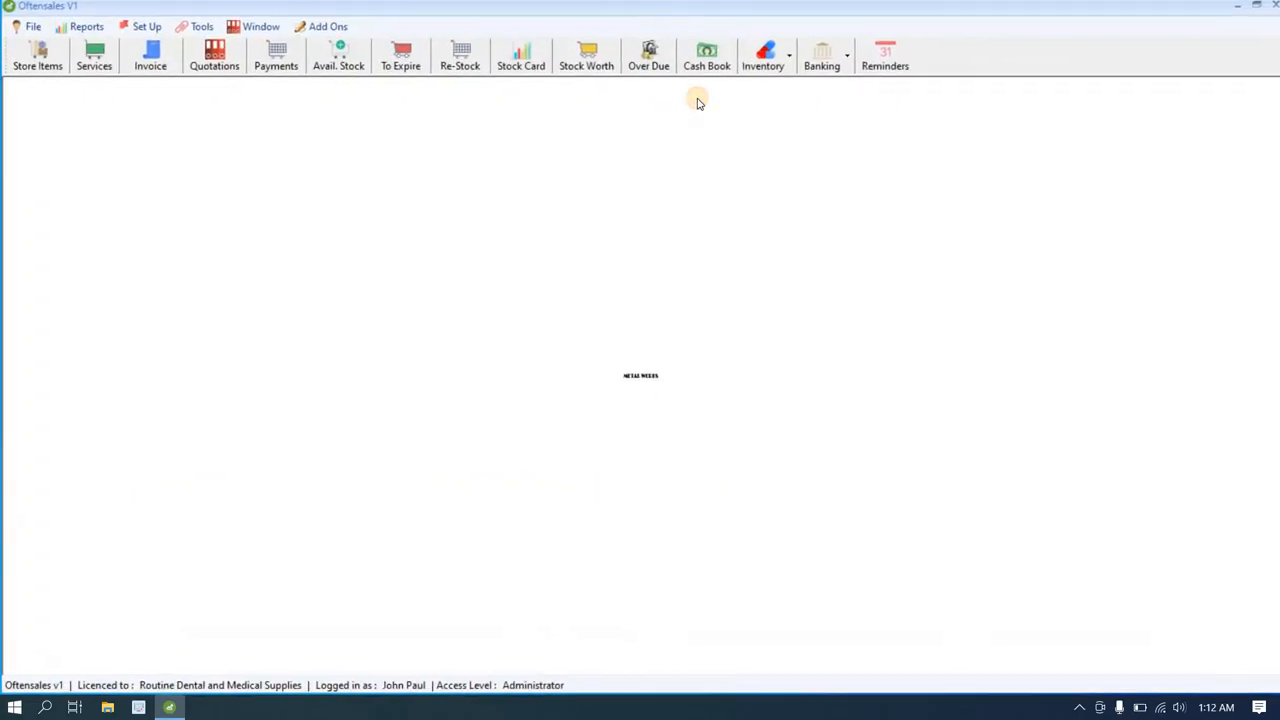
Open the Inventory Receiving form for a new bill
left_click(765, 62)
mouse_move(773, 91)
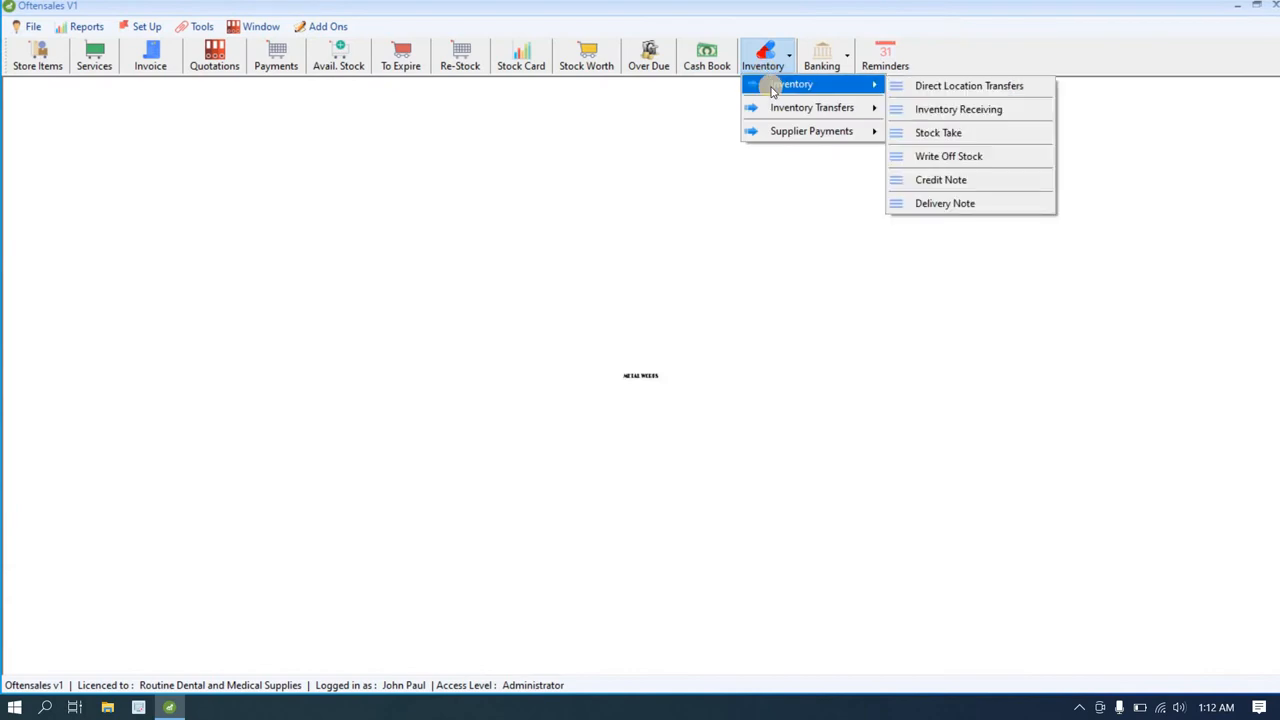
left_click(929, 111)
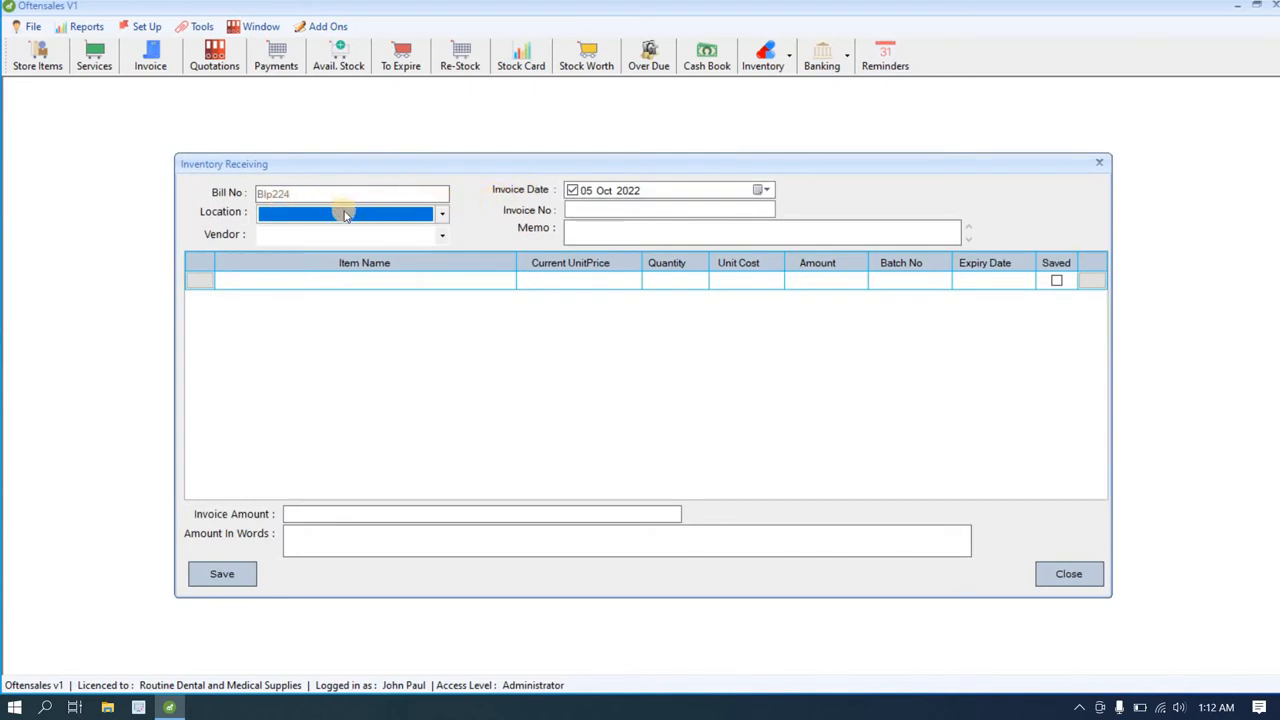
Set the receiving location to Store and the vendor to Medven
left_click(415, 219)
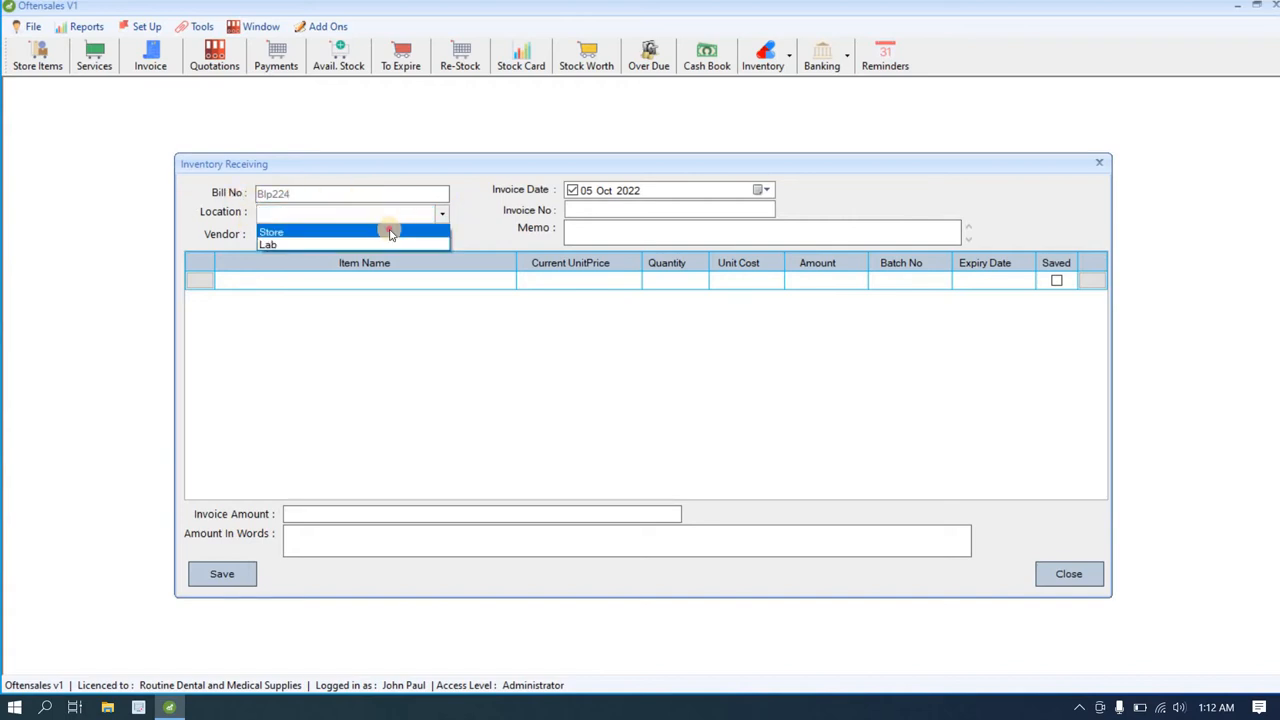
left_click(387, 228)
left_click(389, 236)
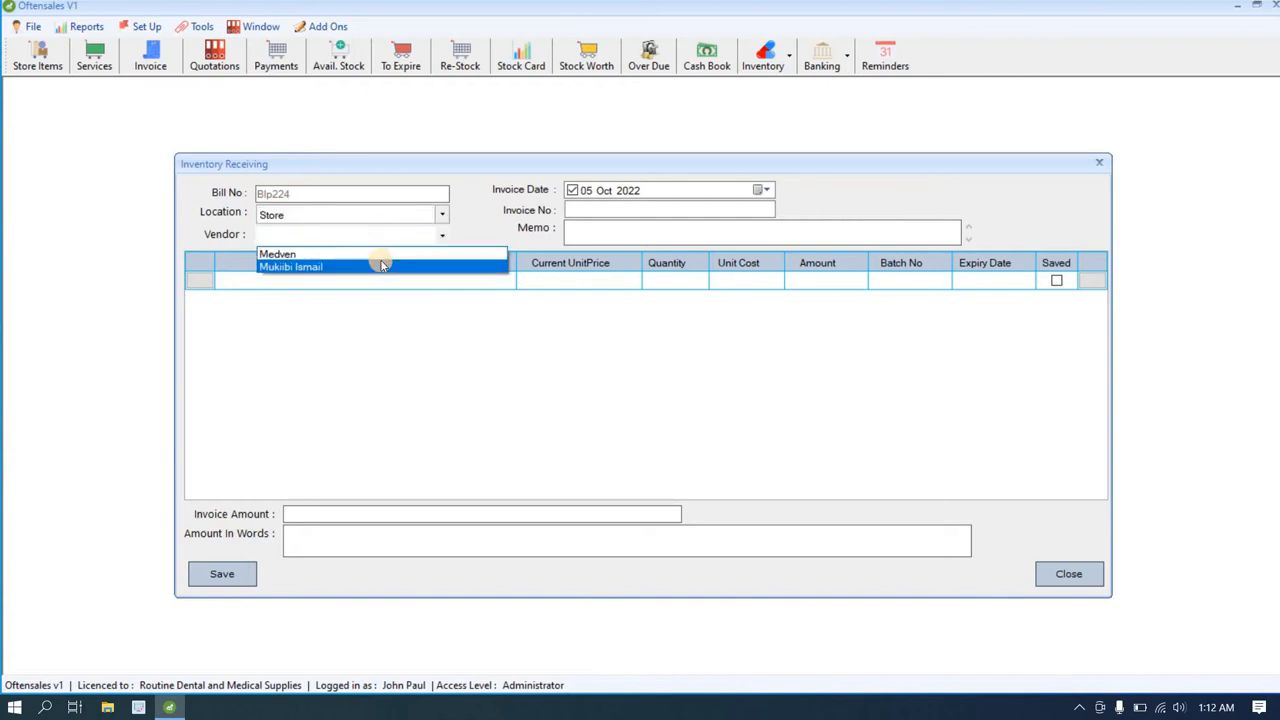
left_click(380, 255)
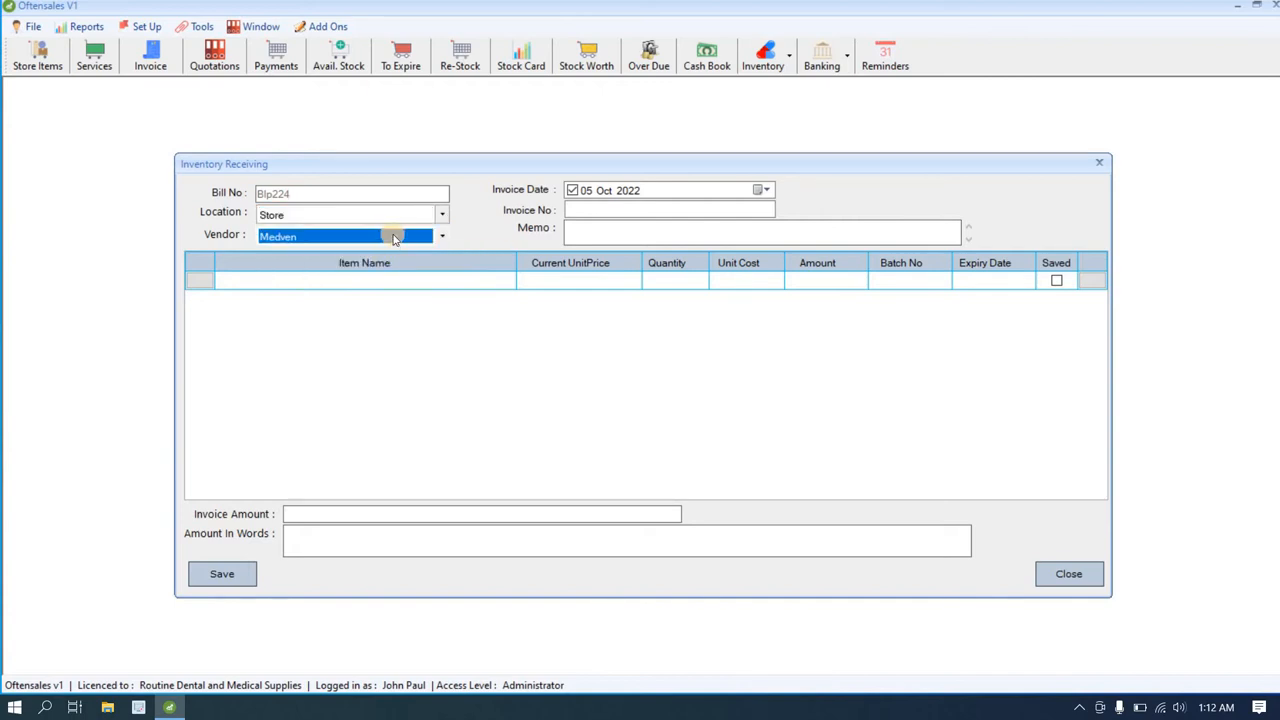
Start a blank supplier record in the supplier setup and close it without saving
left_click(146, 28)
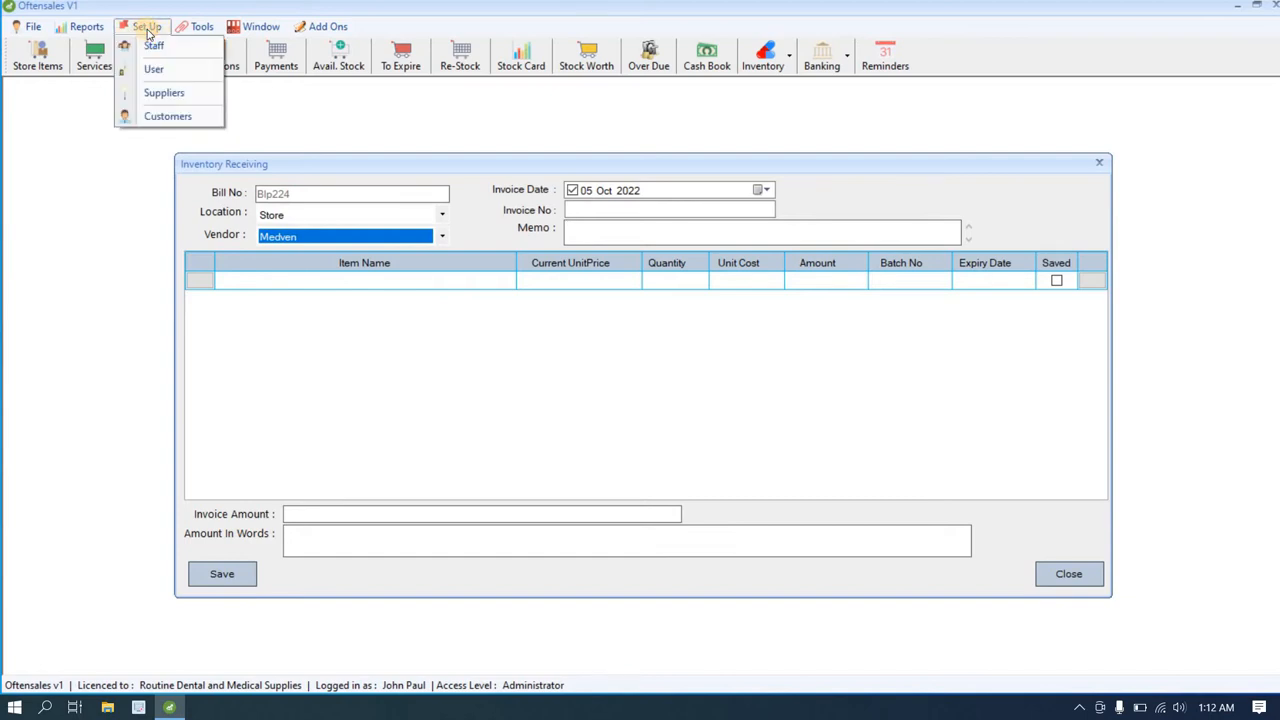
left_click(186, 92)
left_click(465, 481)
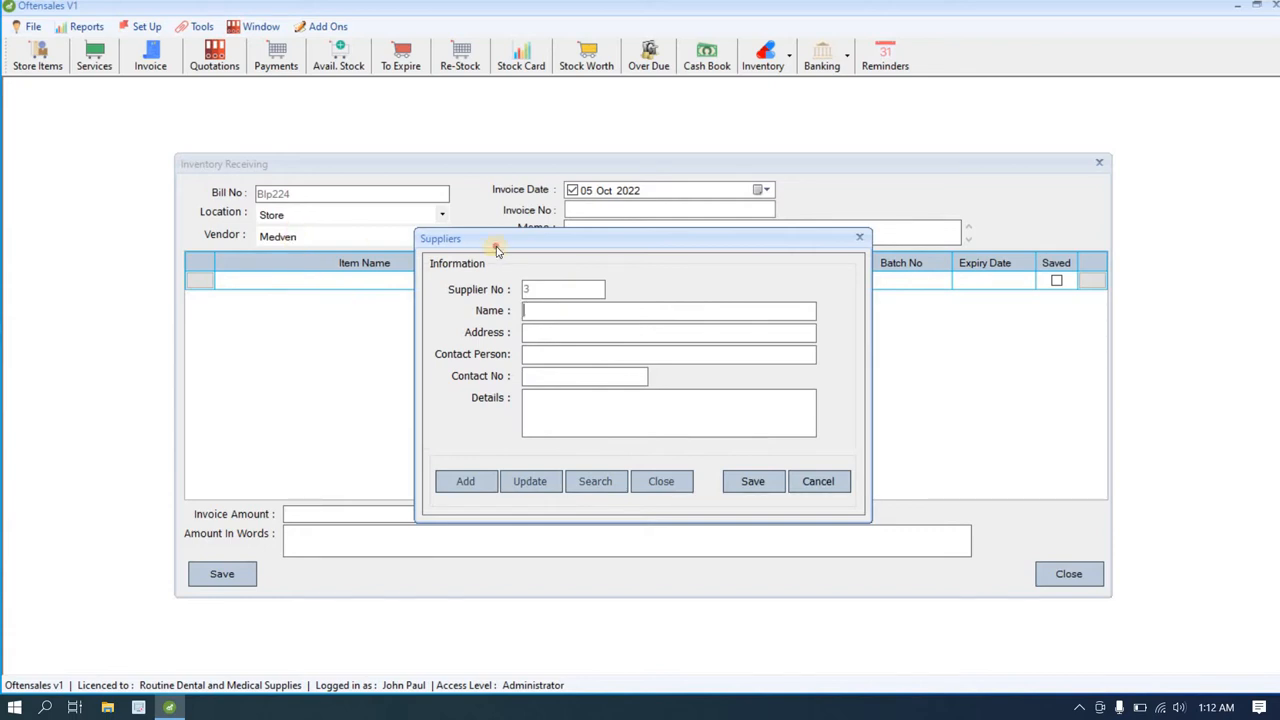
left_click_drag(494, 243, 40, 316)
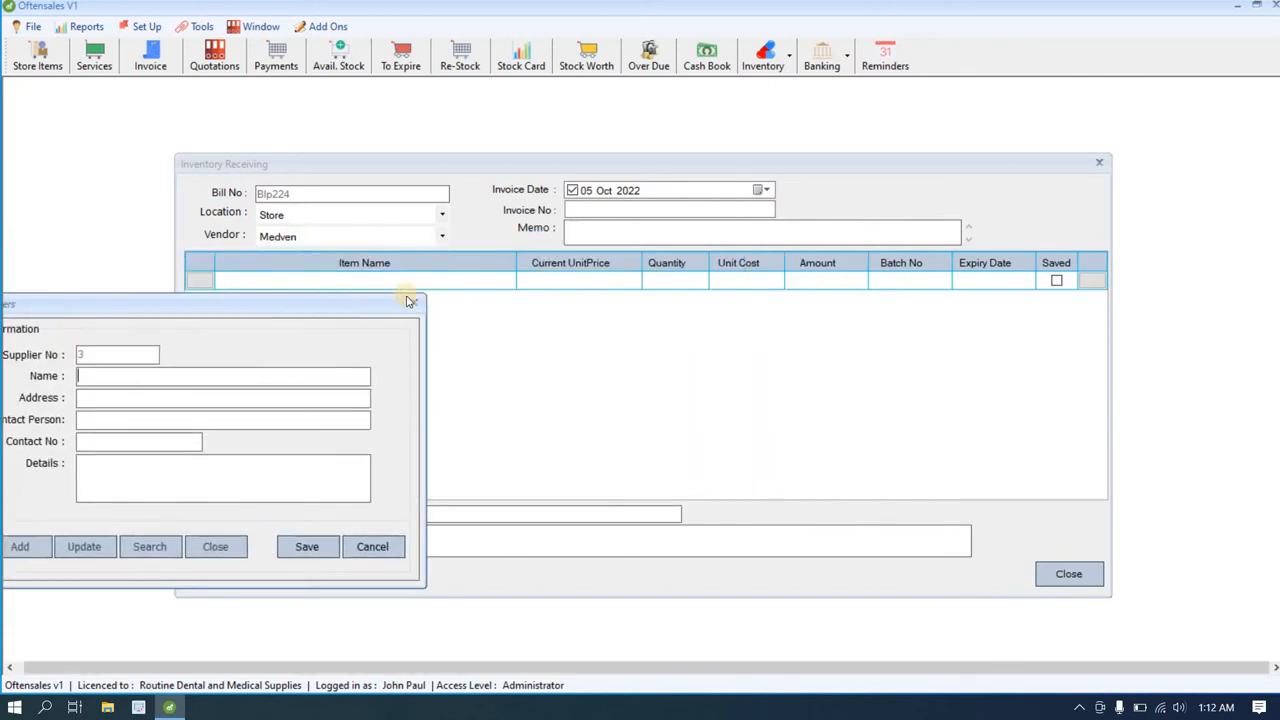
left_click(410, 297)
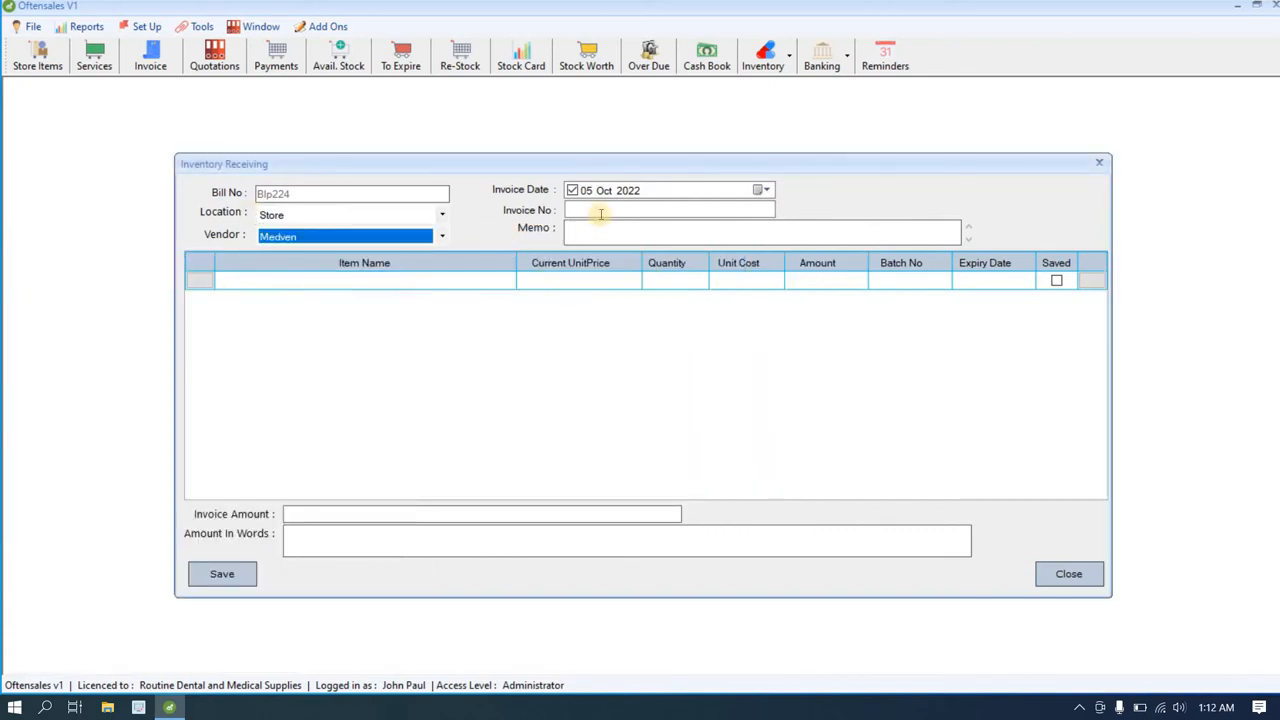
Enter invoice number 5678 and add the consumable Air Scalers as the first item line
left_click(600, 211)
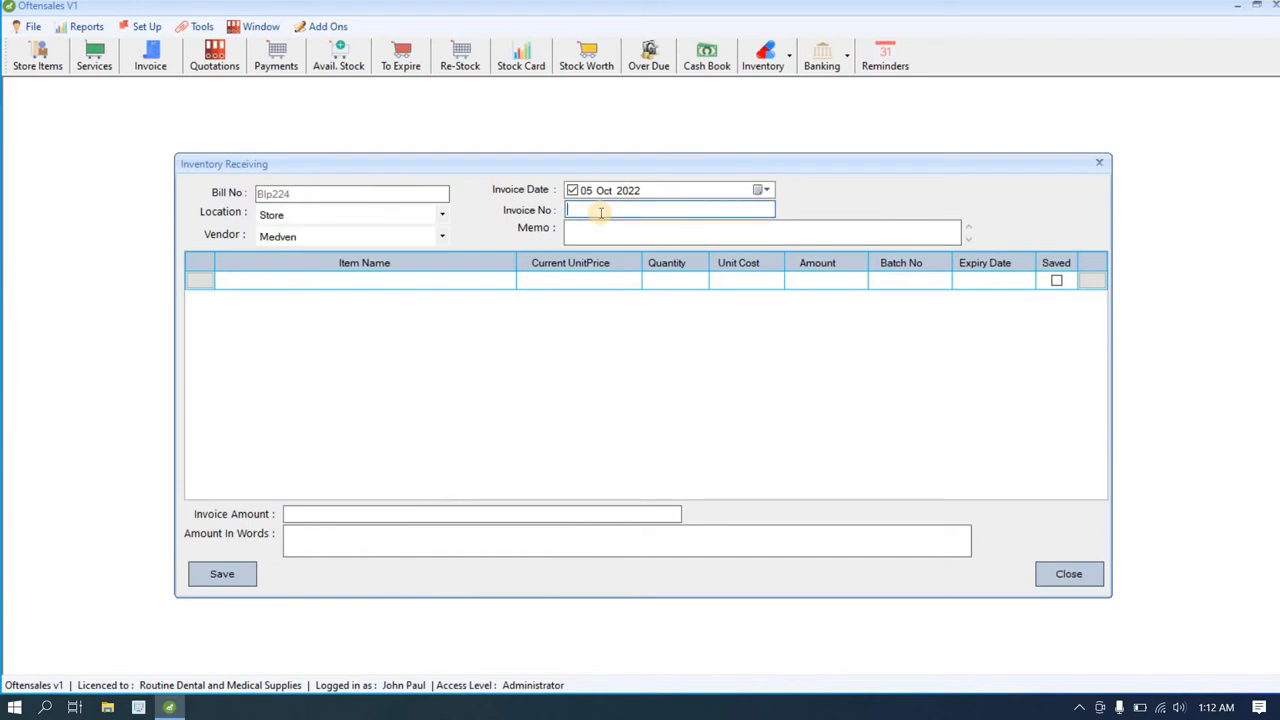
type("5678")
left_click(199, 283)
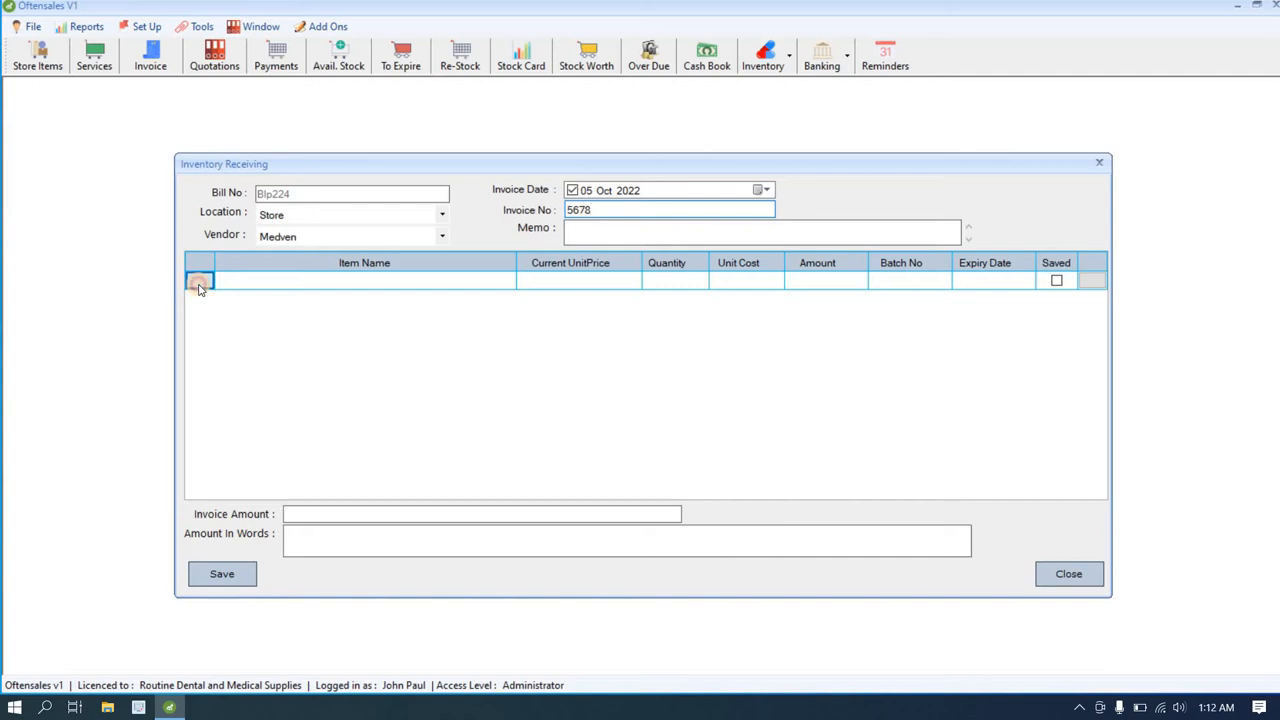
scroll(555, 385, "down", 6)
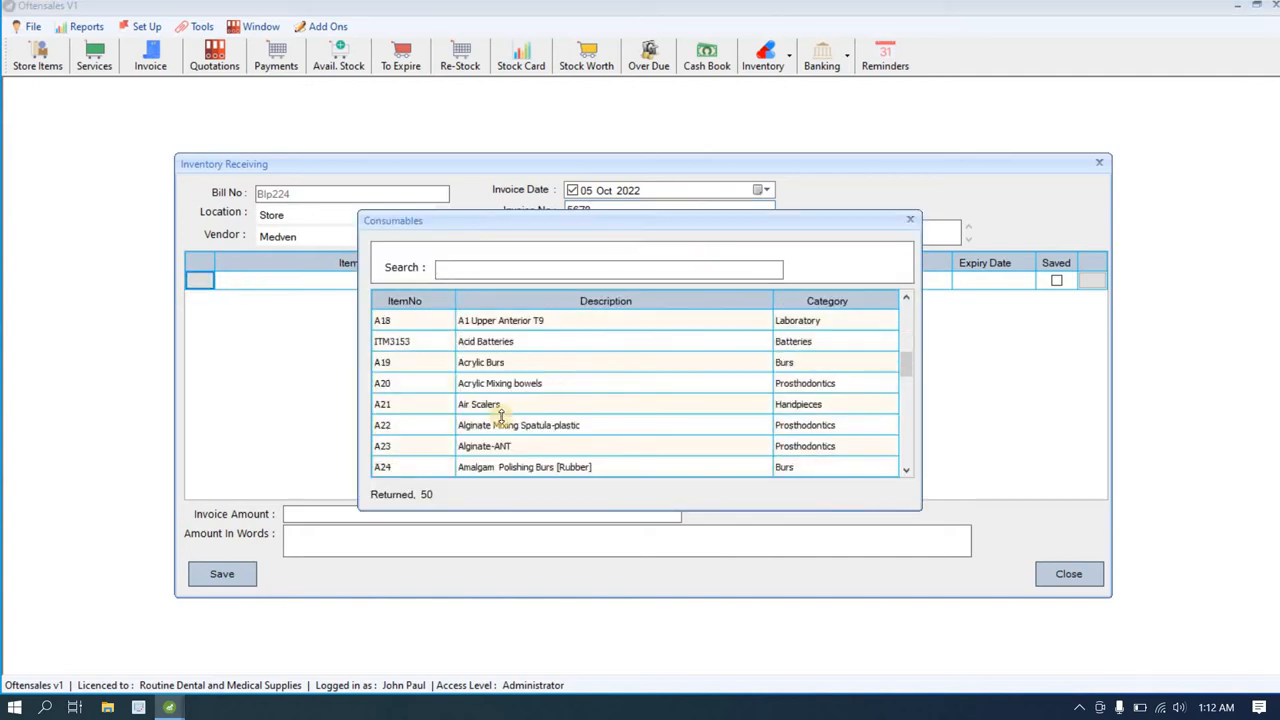
double_click(501, 410)
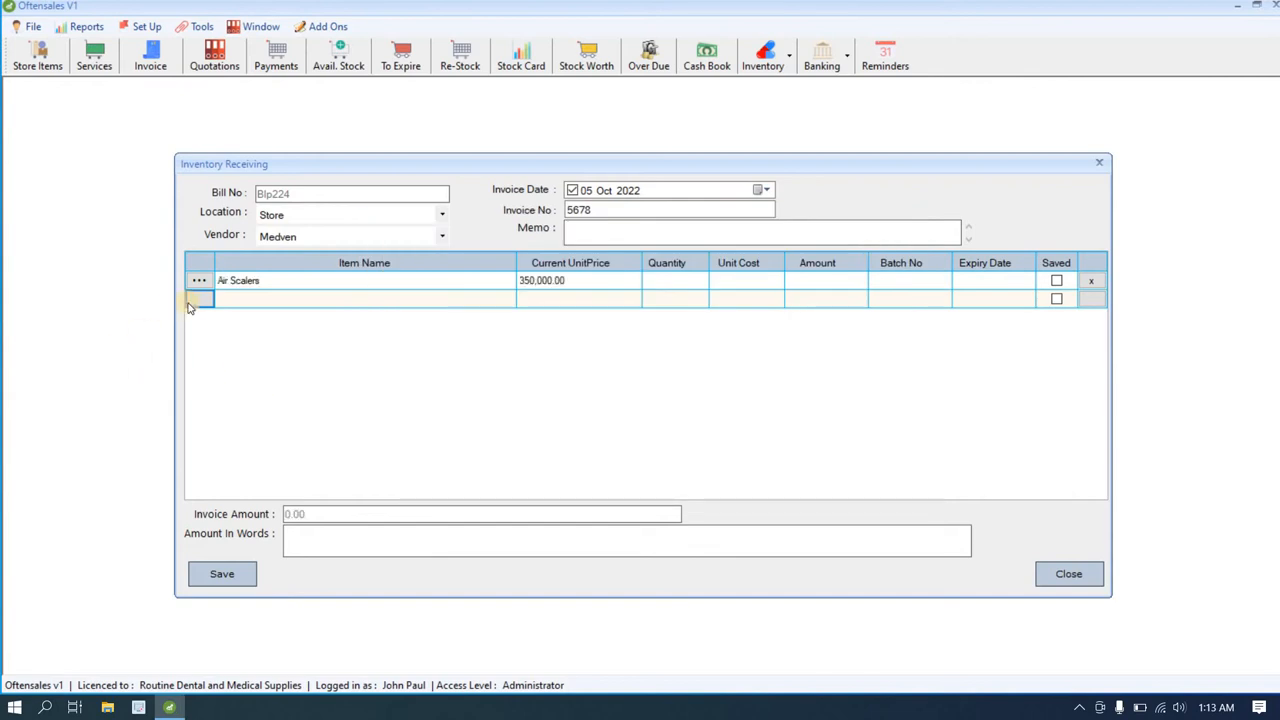
Search the consumables for "cott" and add Cotton 500gm as the second item line
left_click(190, 307)
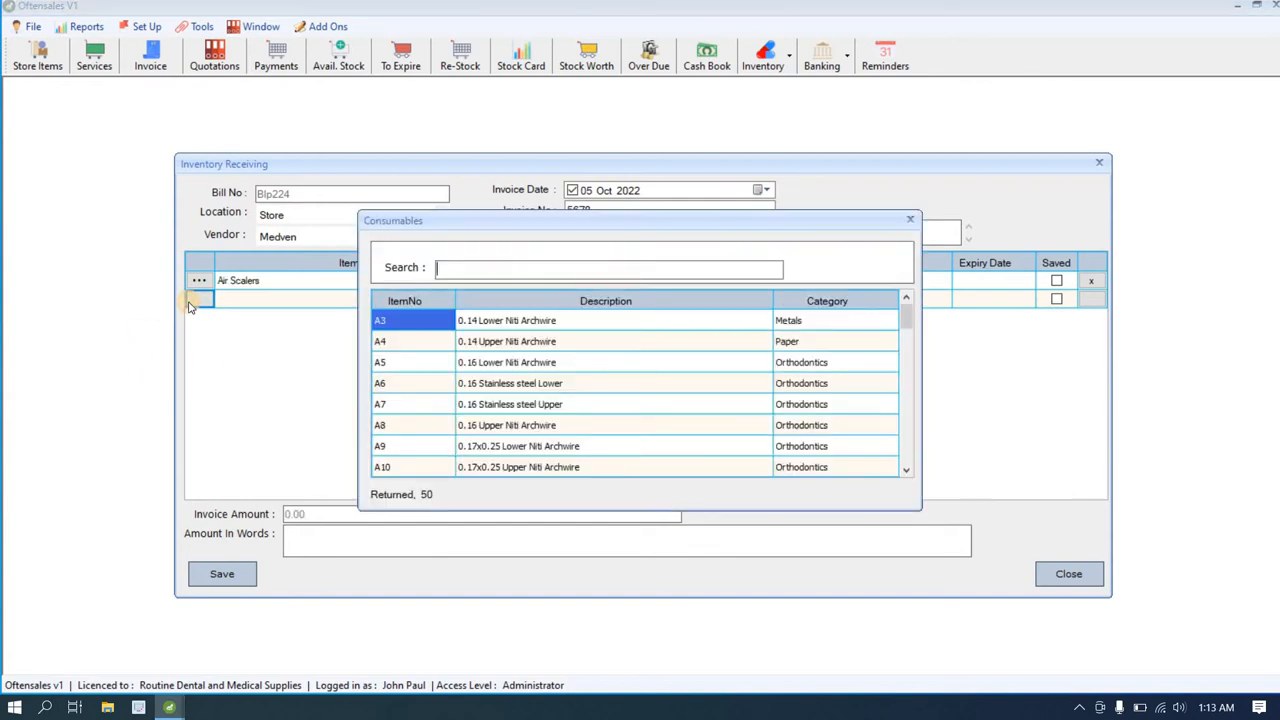
type("cott")
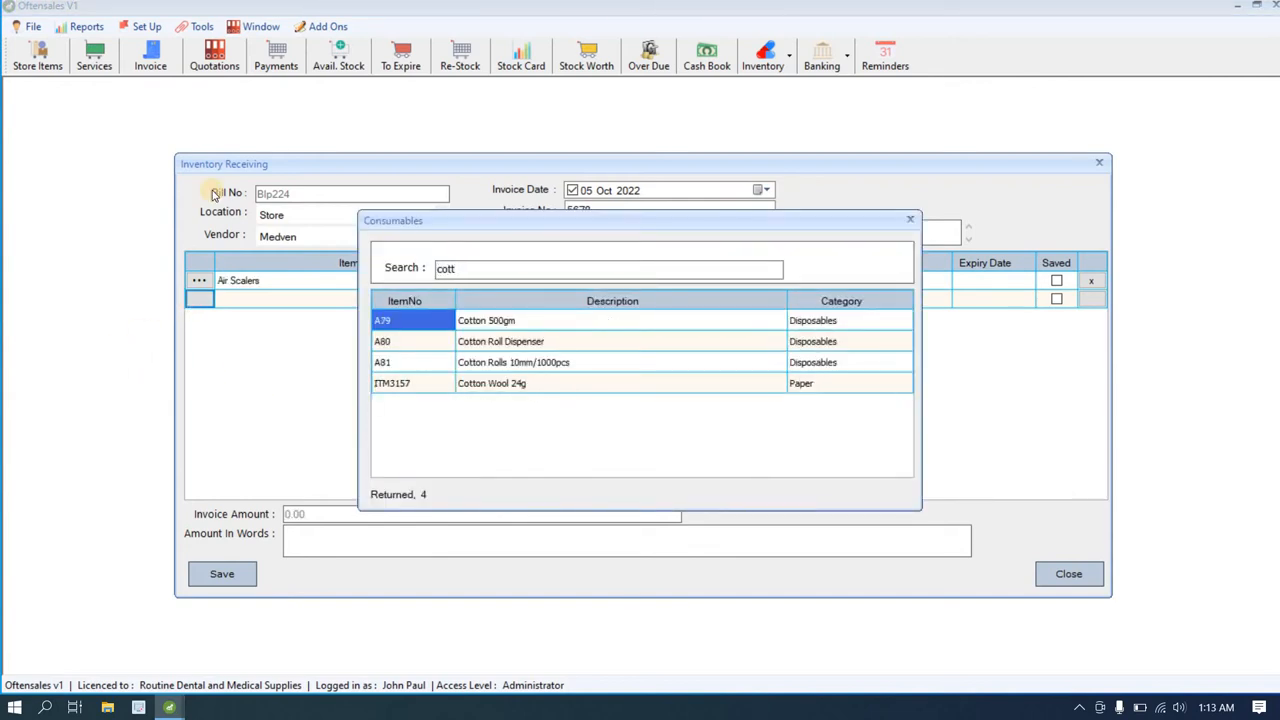
double_click(515, 323)
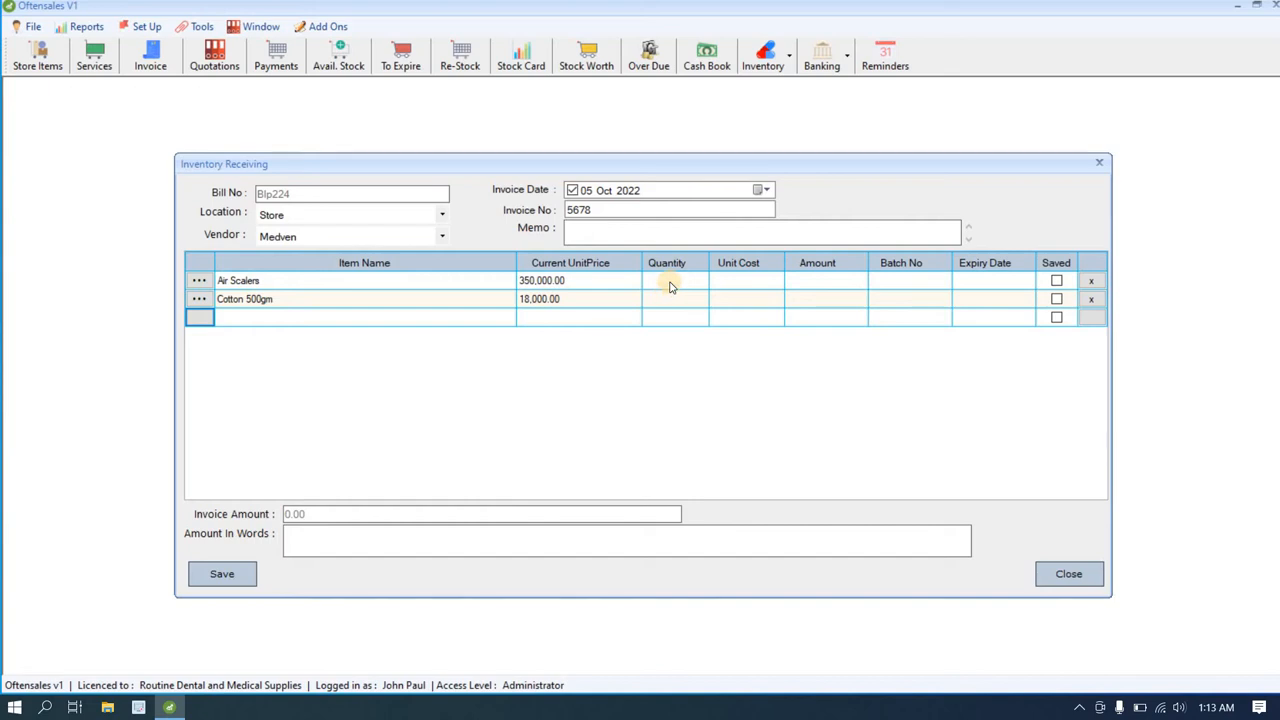
Set the received quantities to 10 for Air Scalers and 100 for Cotton 500gm
left_click(671, 285)
type("10")
left_click(674, 308)
type("100")
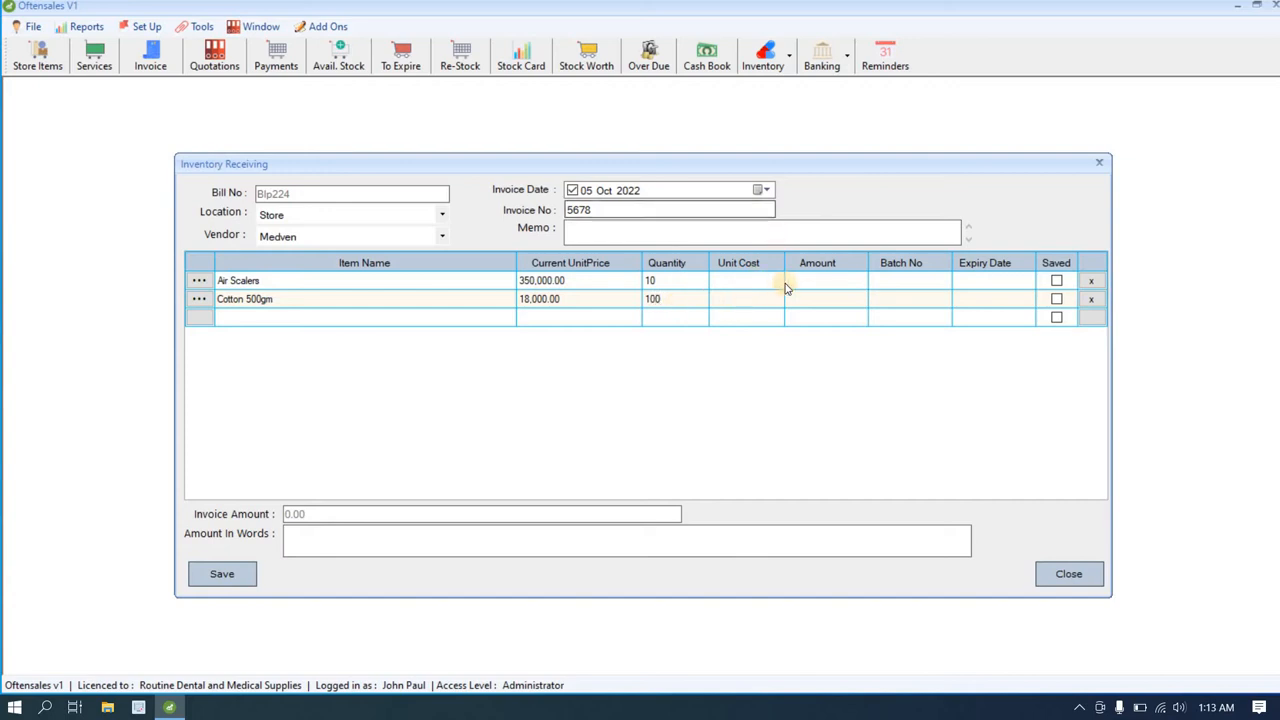
Set the total amount of the Air Scalers line to 3400000
left_click(820, 280)
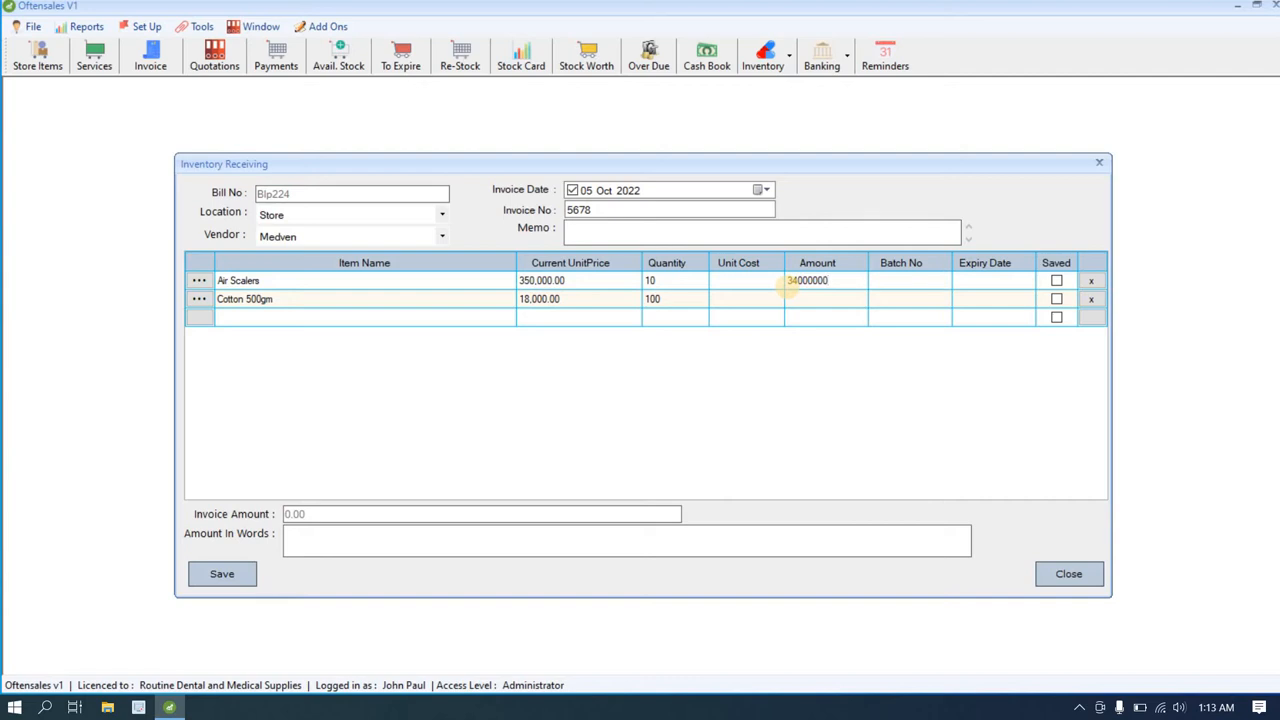
left_click(883, 287)
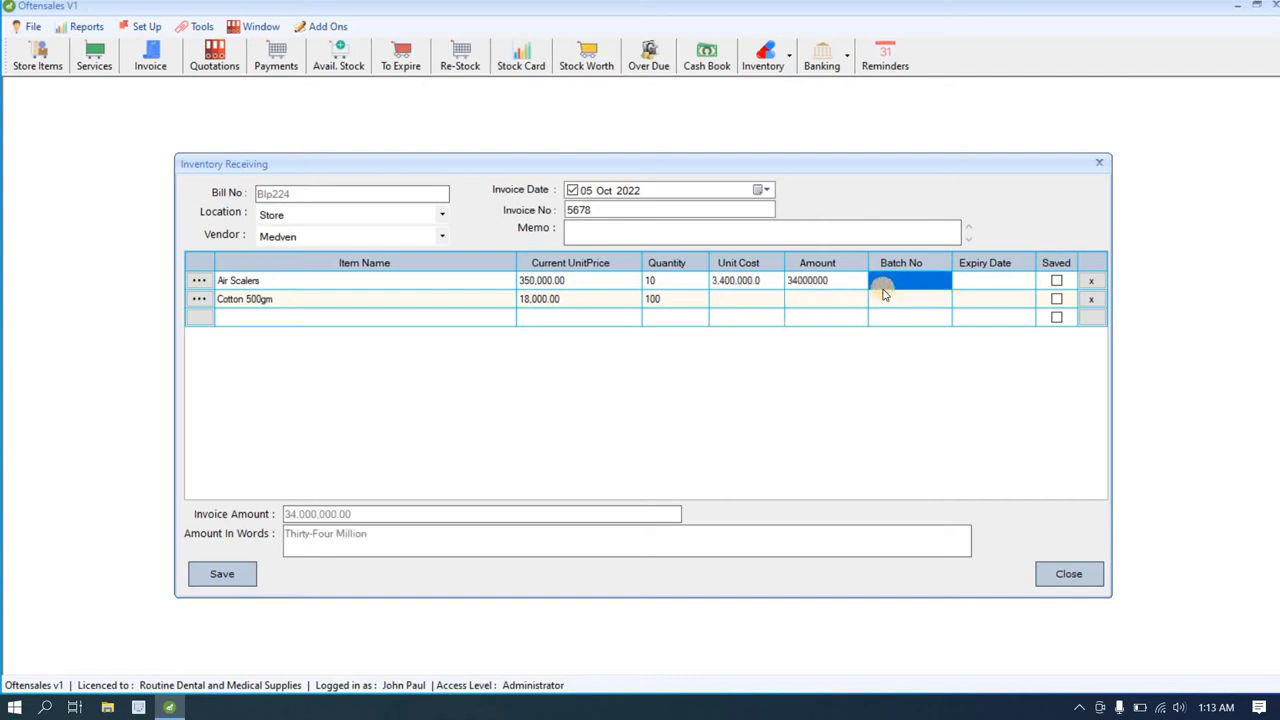
left_click(842, 287)
left_click(845, 284)
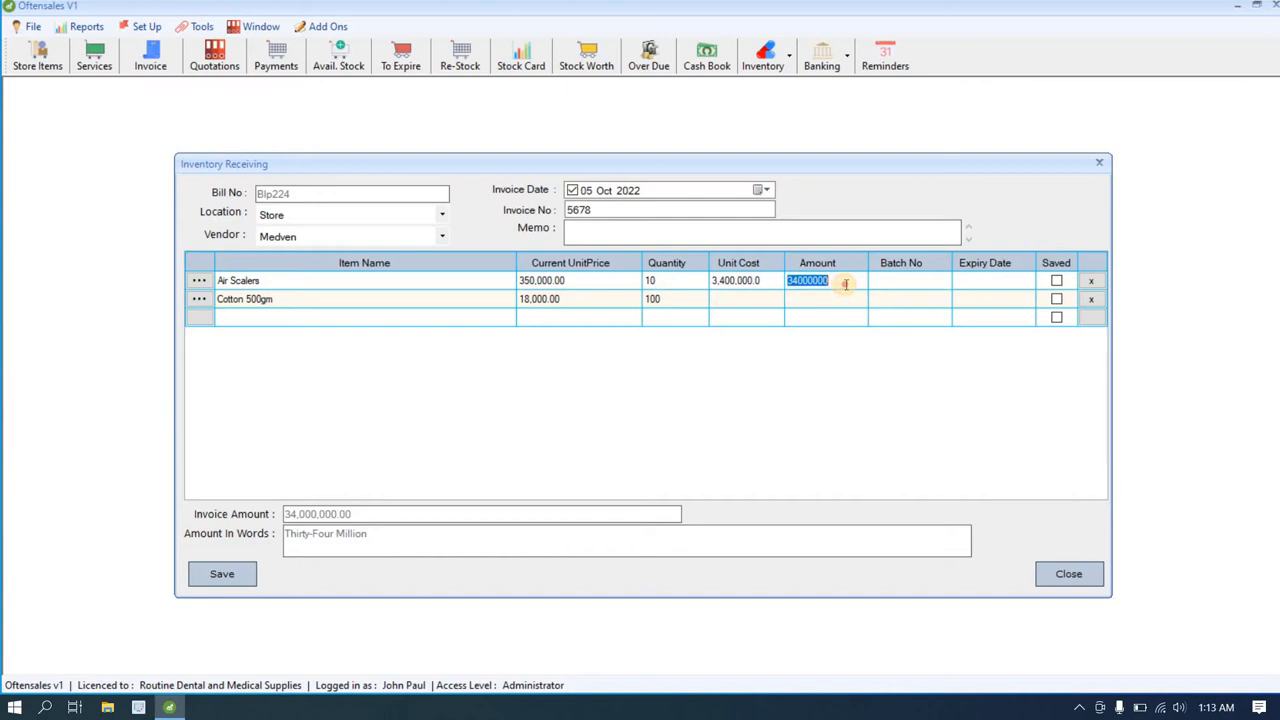
left_click(845, 284)
key("BackSpace")
left_click(887, 286)
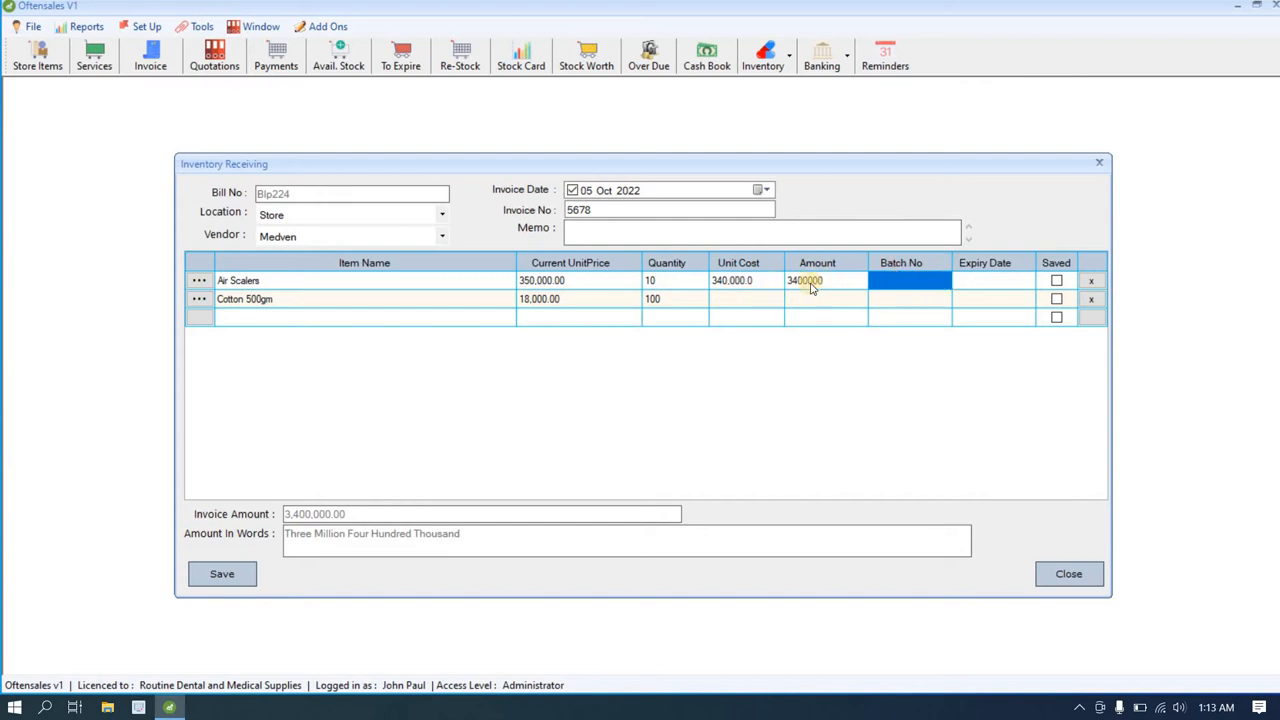
Give the Air Scalers line batch number 789 and expiry date 10/5/2026
left_click(906, 280)
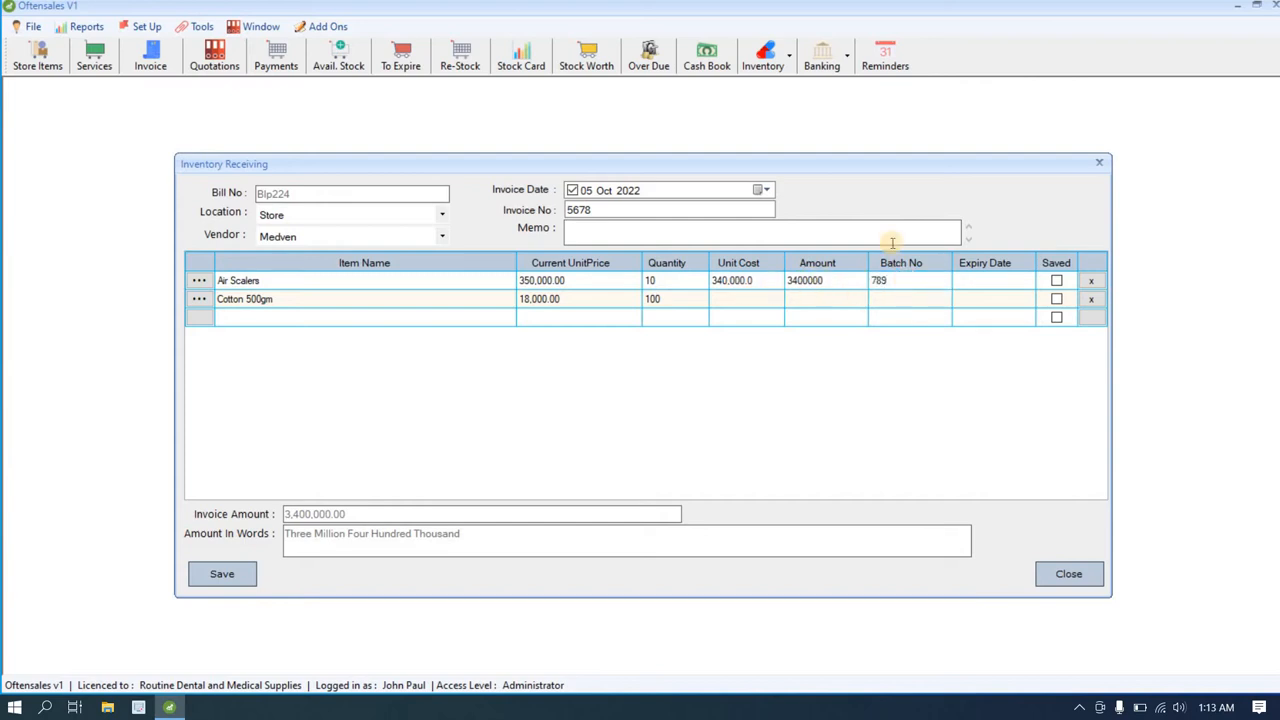
left_click(981, 285)
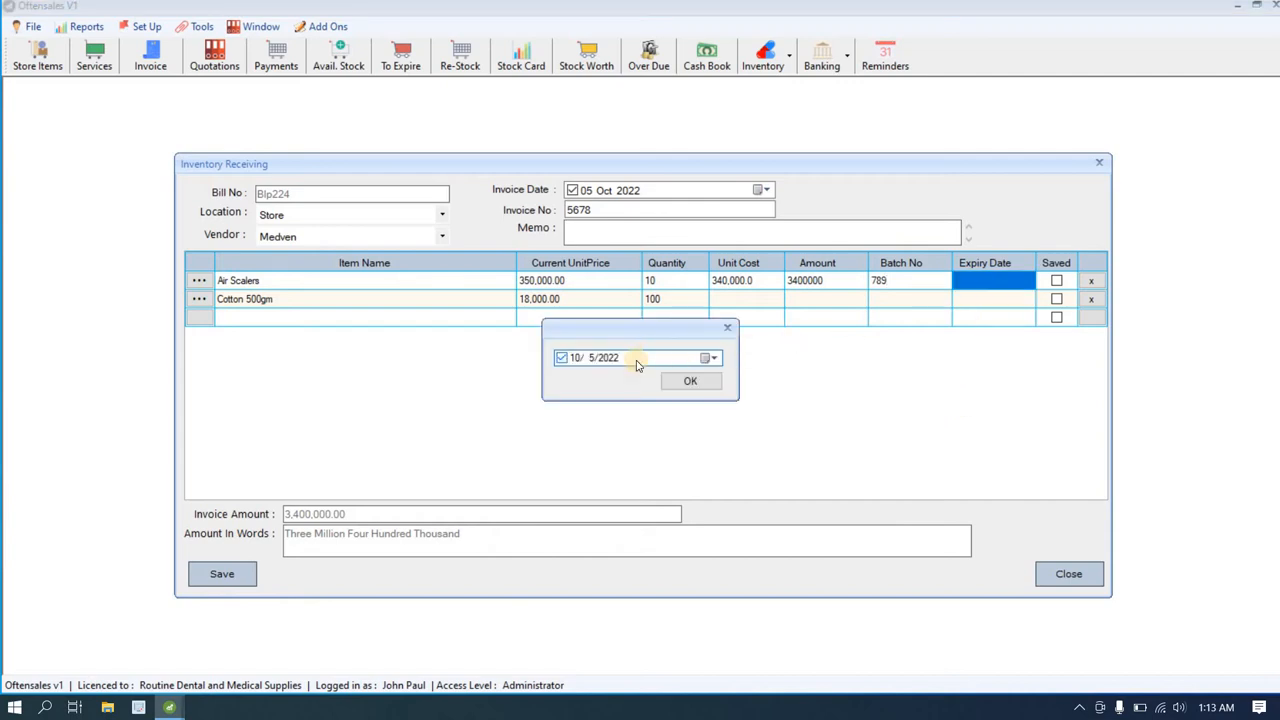
left_click(608, 358)
type("2026")
left_click(688, 381)
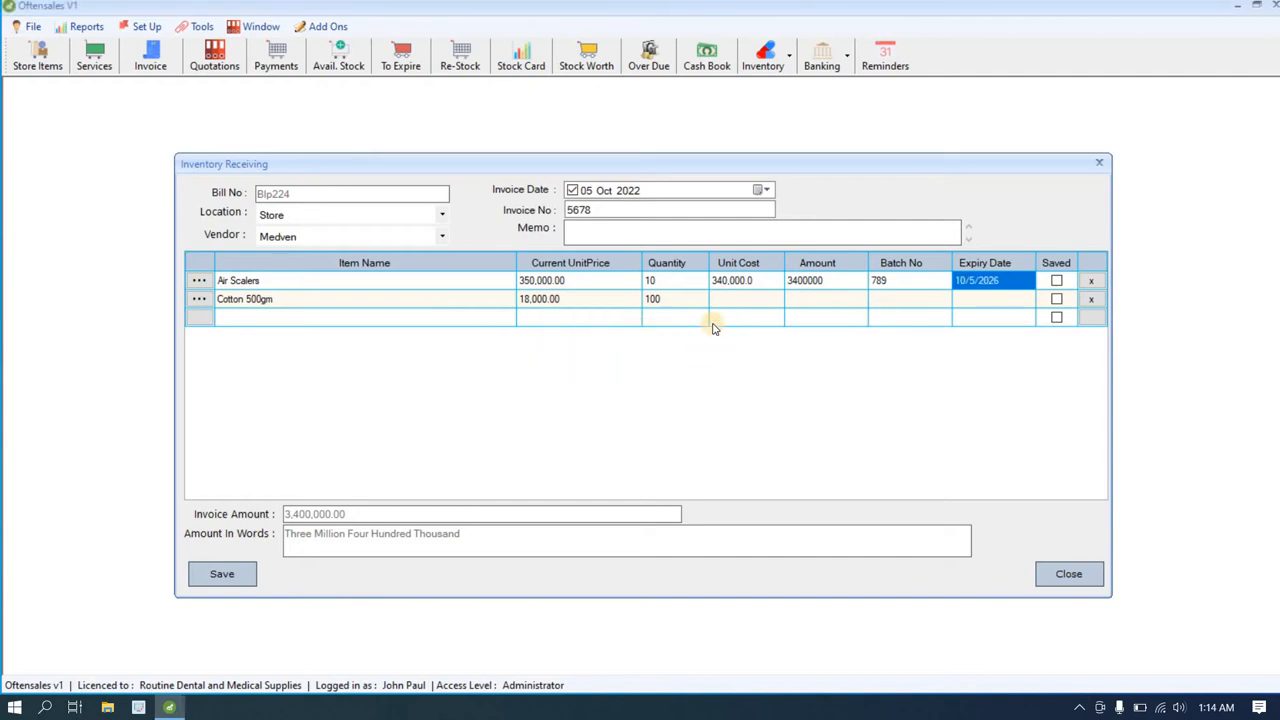
Set the total amount of the Cotton 500gm line to 1000000
left_click(720, 307)
left_click(804, 309)
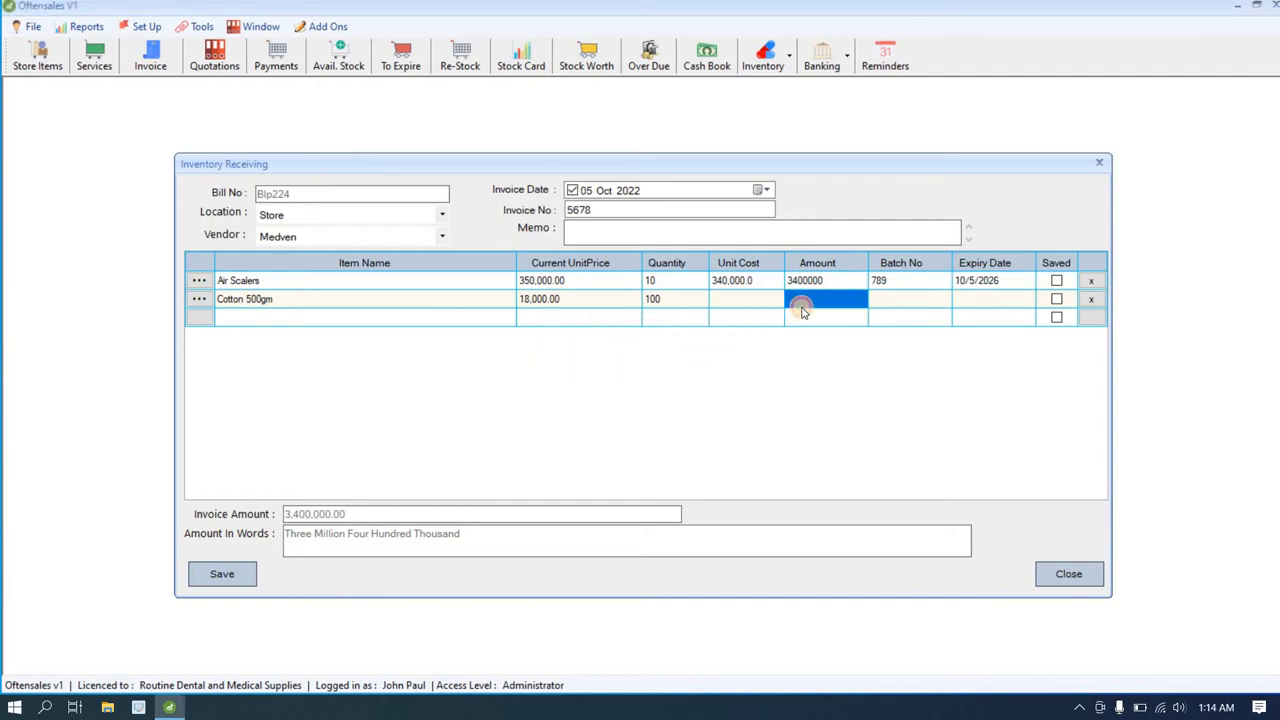
left_click(801, 313)
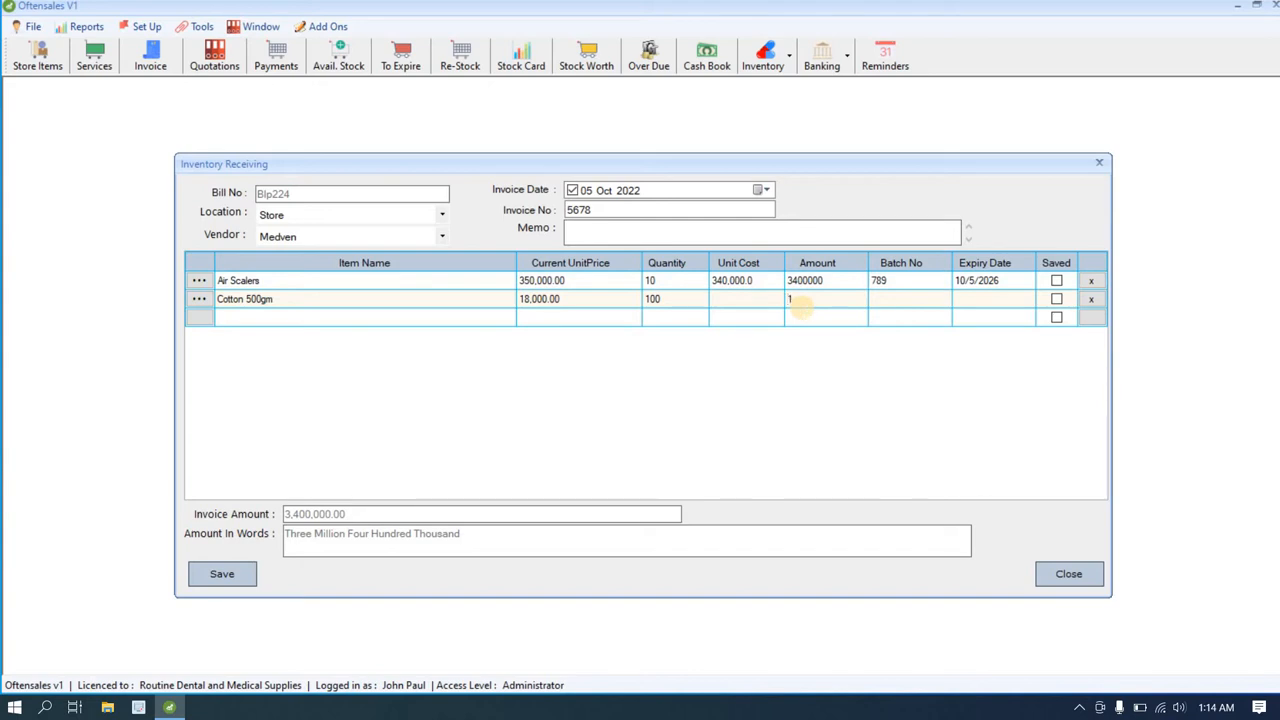
type("000000")
left_click(807, 299)
left_click(880, 302)
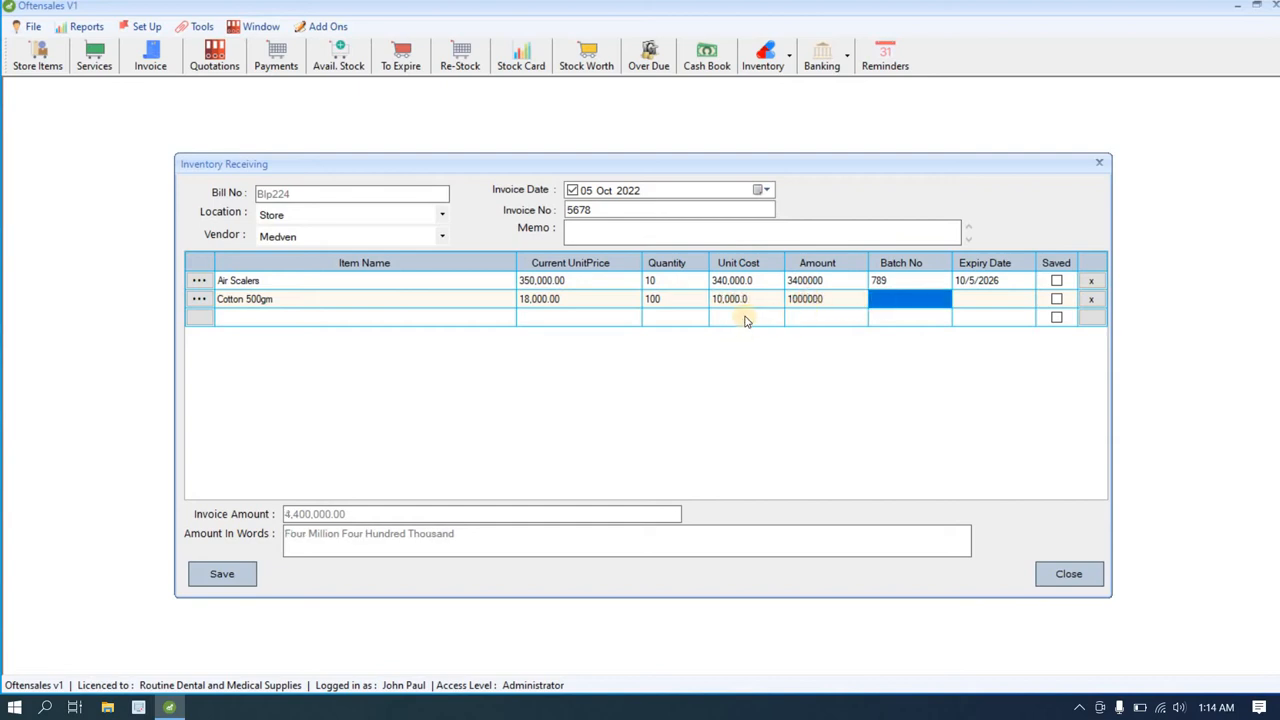
Give the Cotton 500gm line batch number 755 and expiry date 10/5/2026
left_click(887, 299)
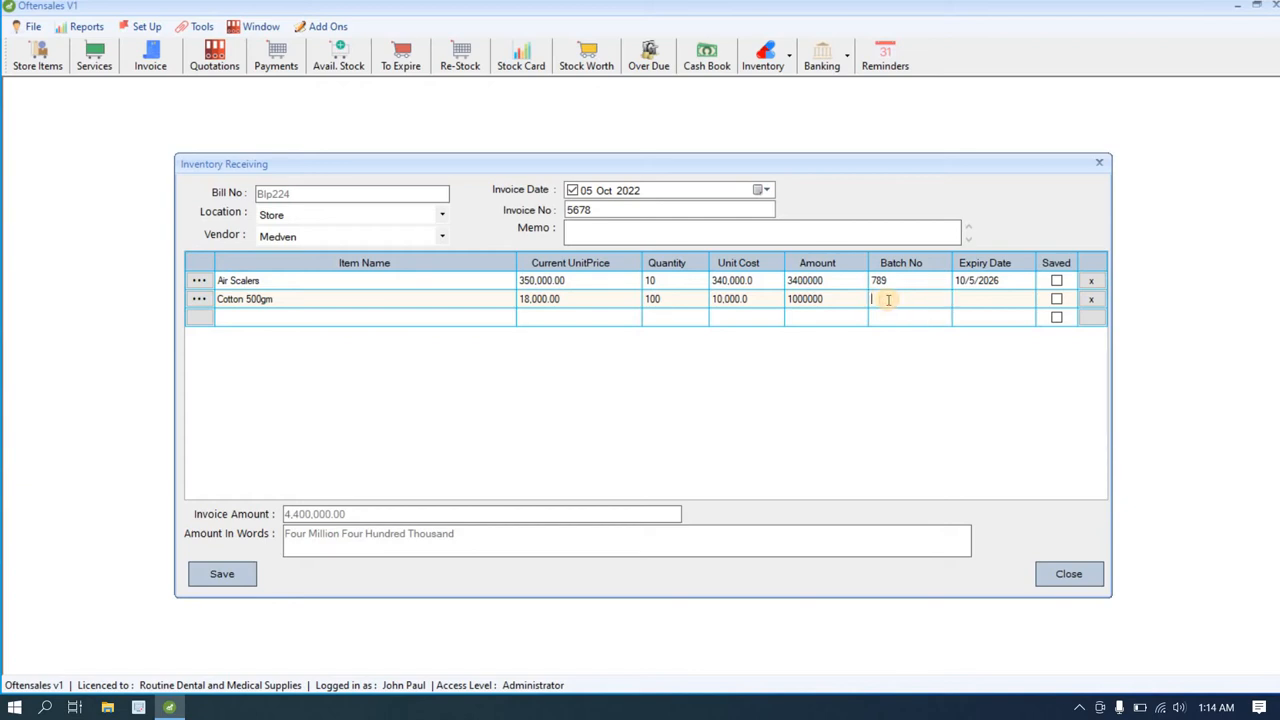
type("755")
left_click(957, 305)
left_click(622, 362)
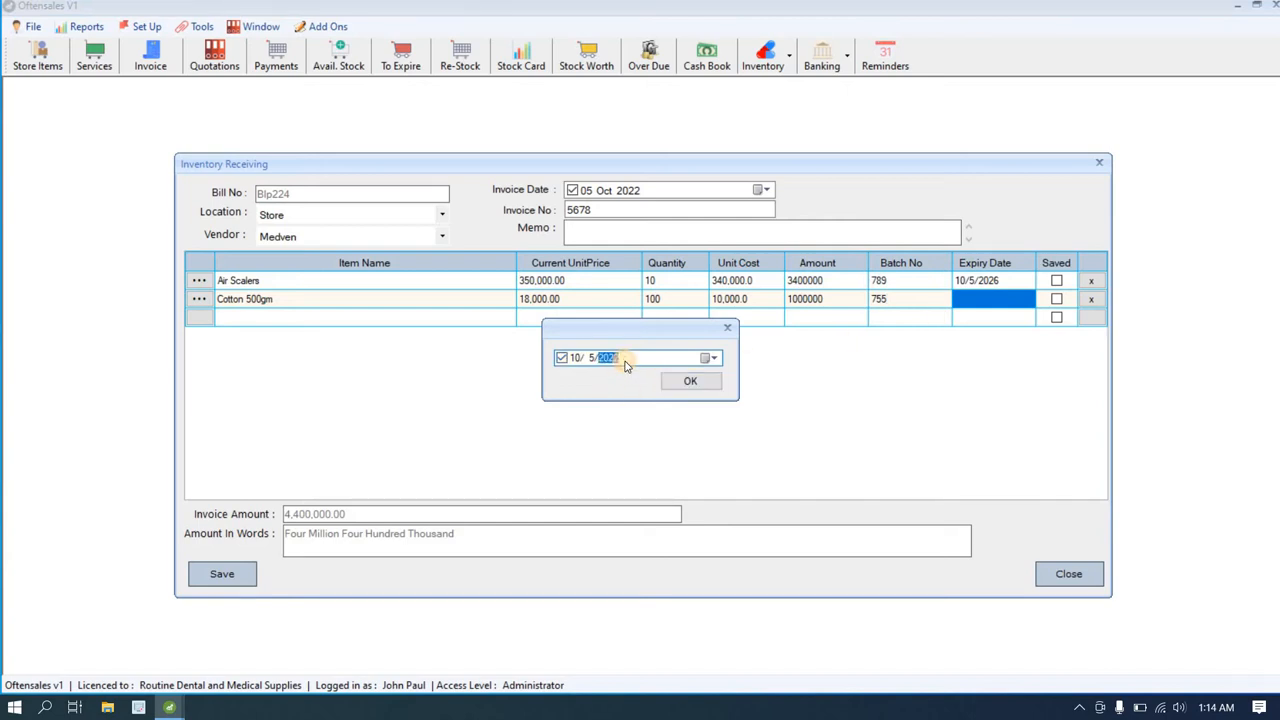
type("2026")
left_click(692, 381)
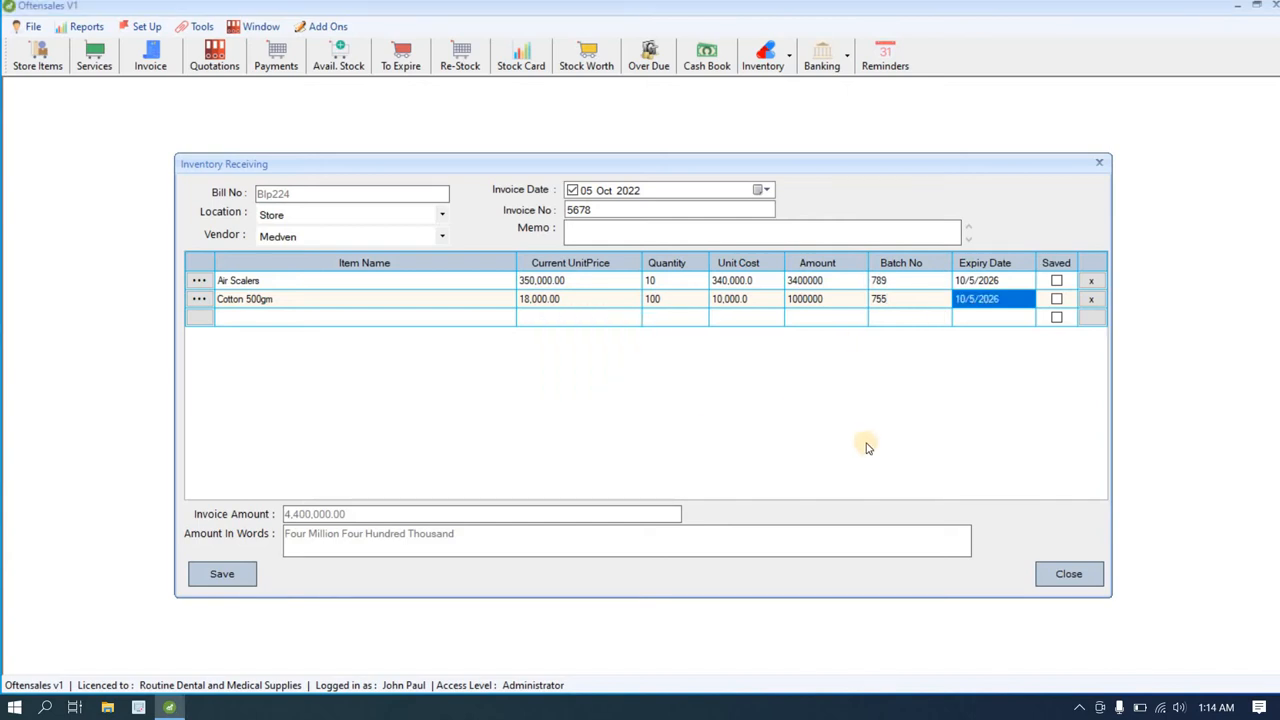
left_click(578, 304)
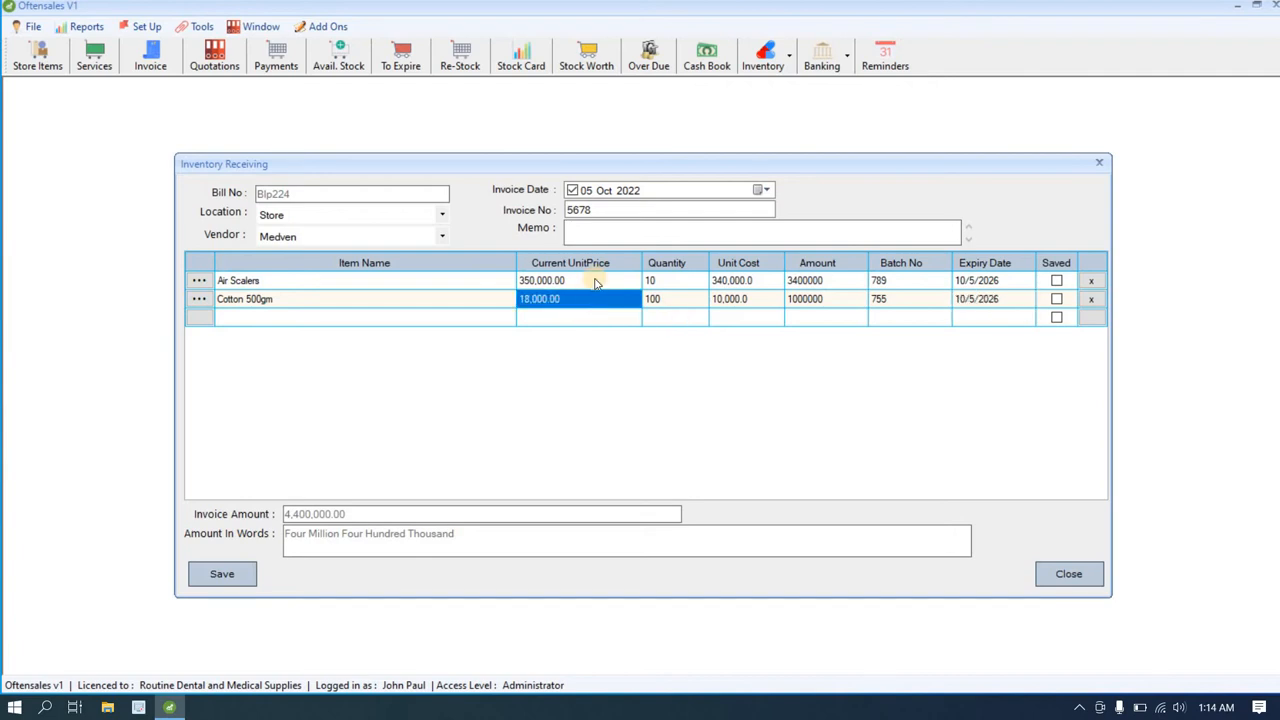
left_click(595, 283)
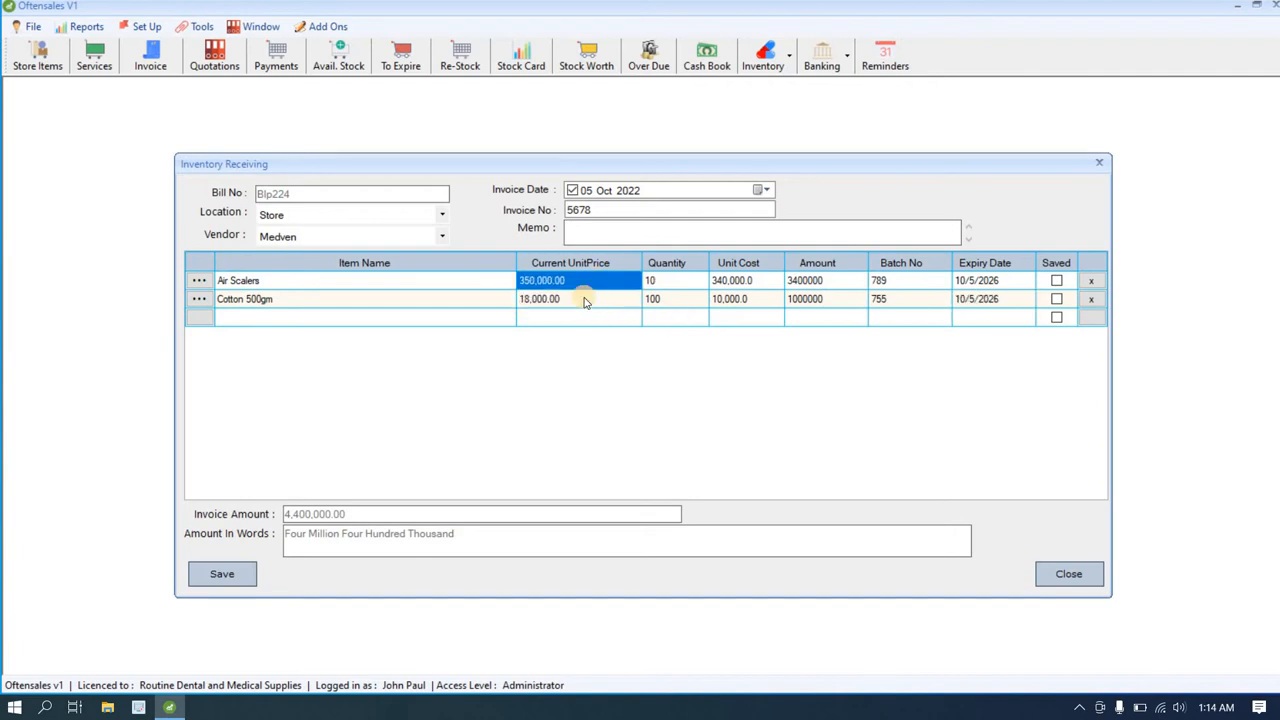
Set the current unit price of the Cotton 500gm line to 17000
left_click(576, 306)
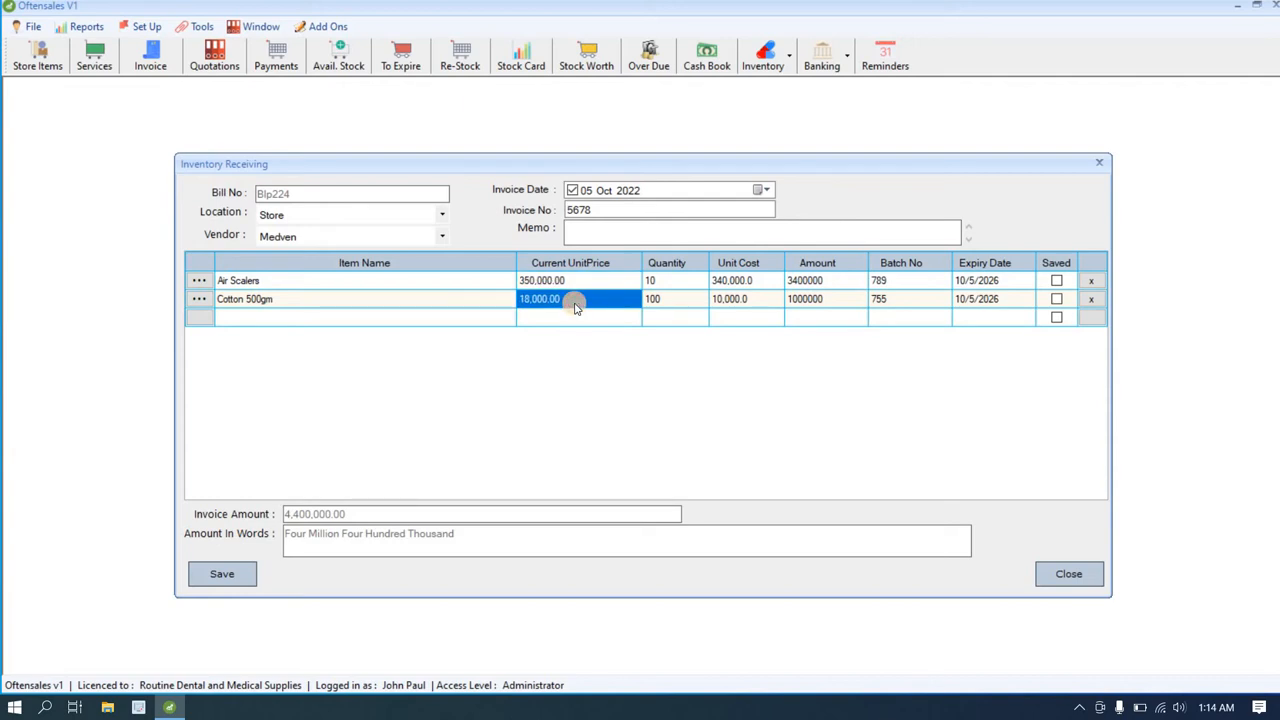
type("17000")
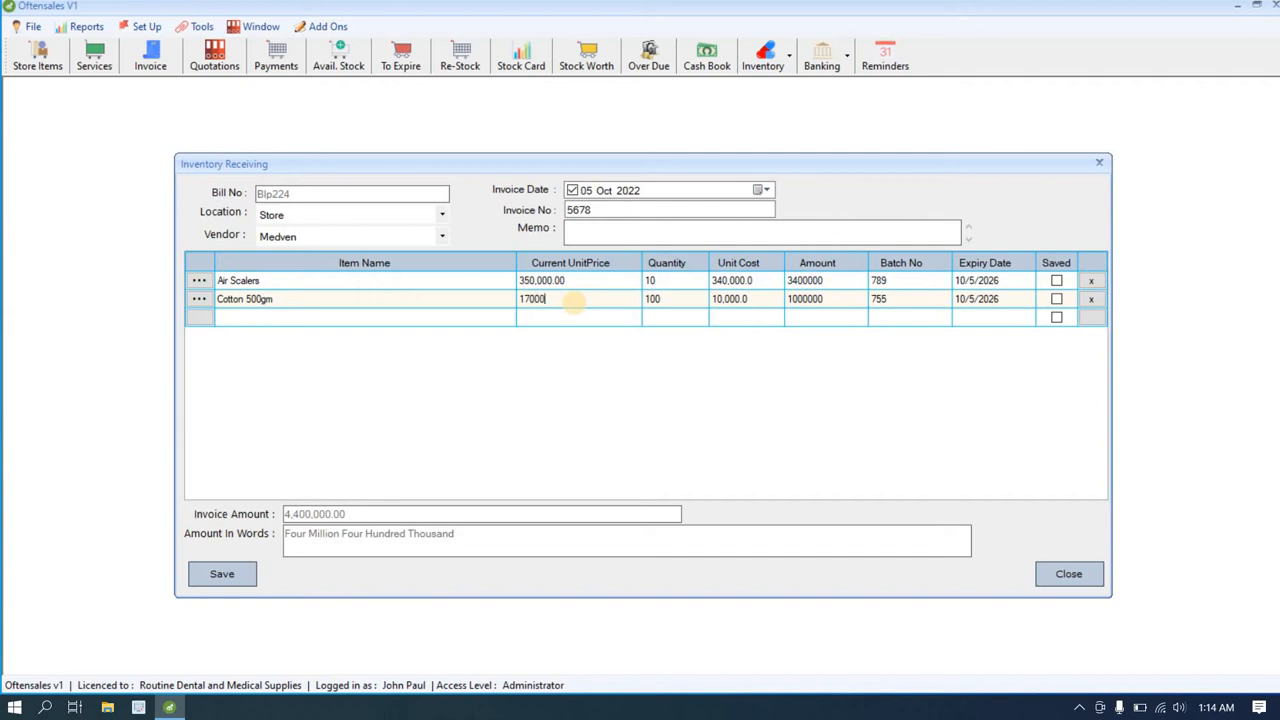
left_click(652, 302)
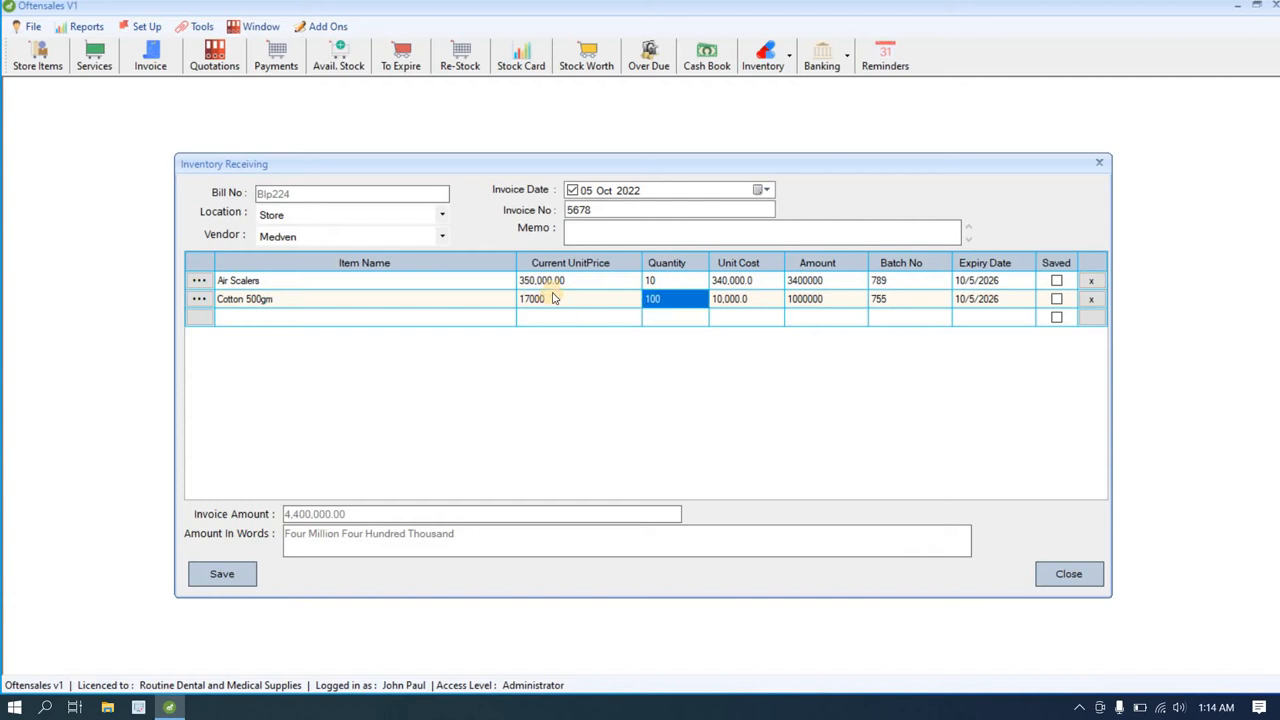
Change the current unit price of the Cotton 500gm line to 18500
left_click(553, 299)
left_click(560, 298)
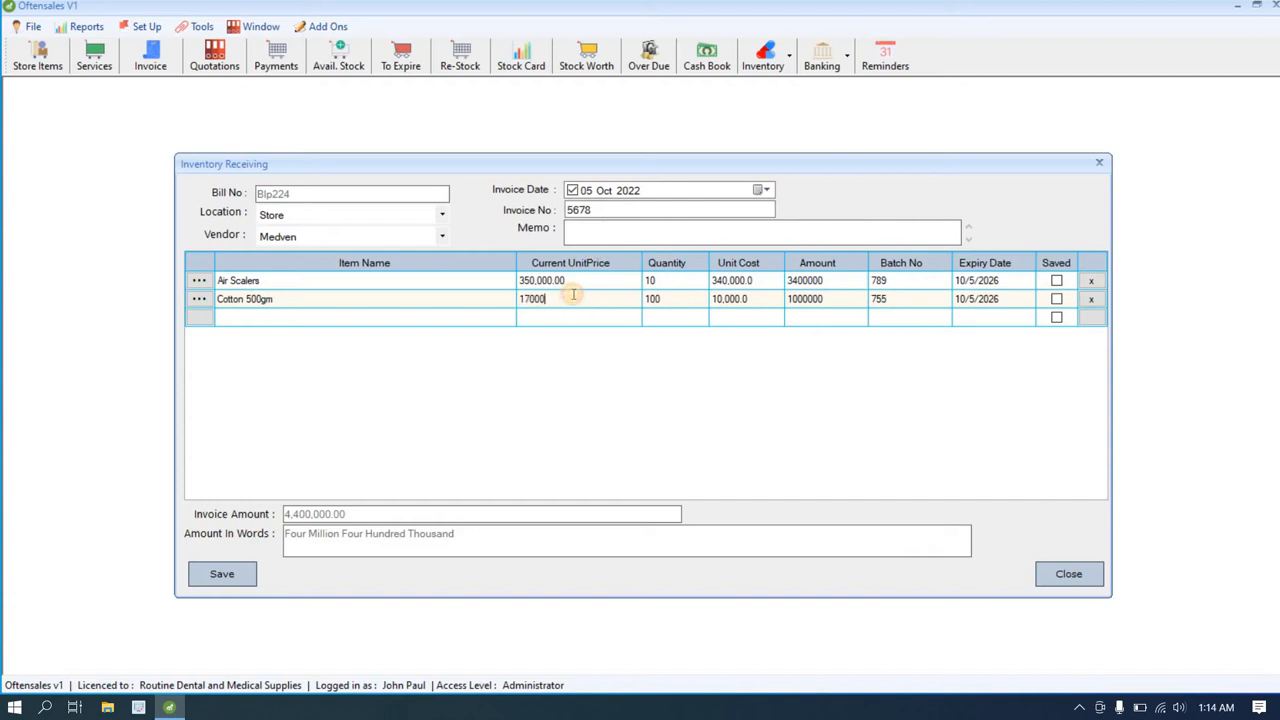
double_click(573, 294)
type("1")
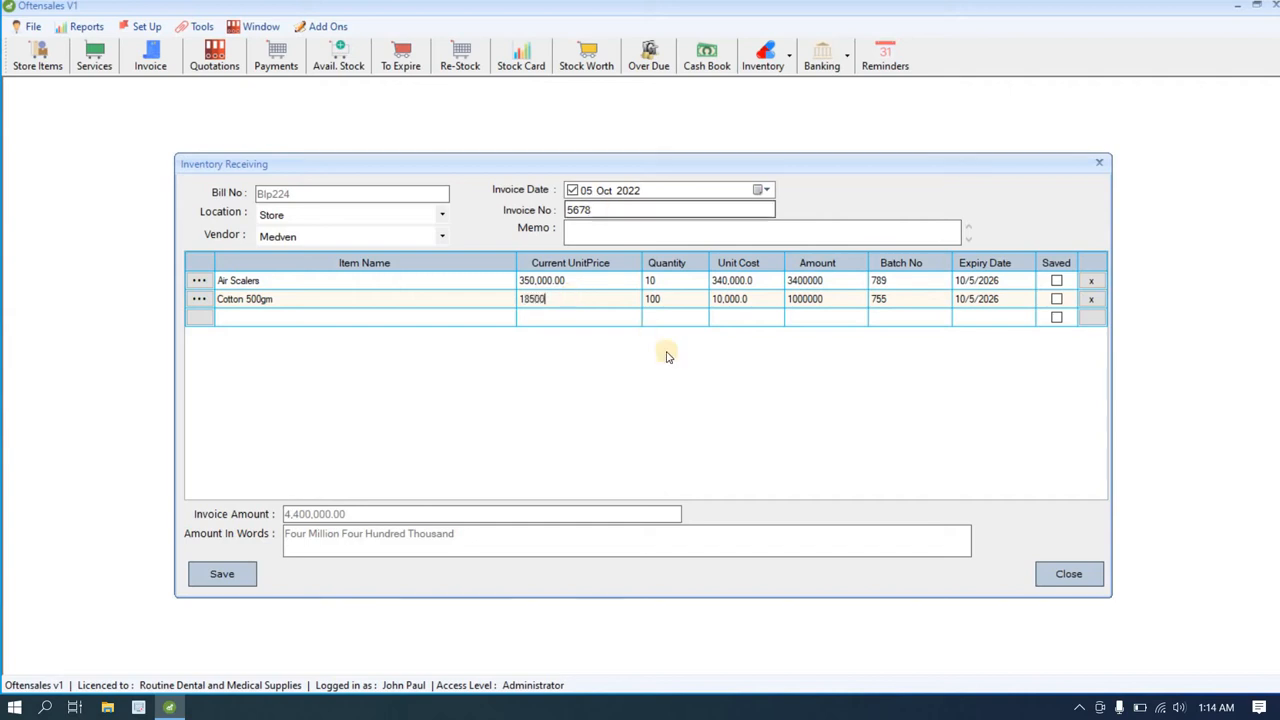
left_click(652, 299)
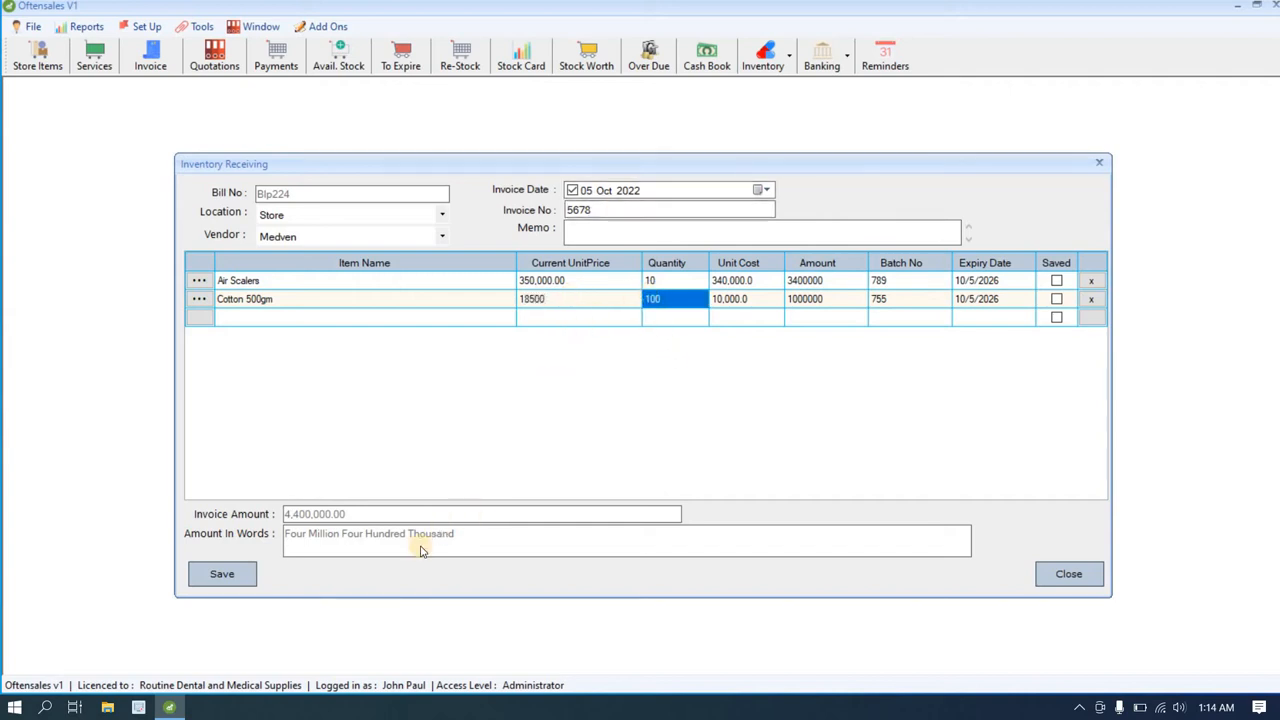
Try to save the Medven invoice as received without a memo
left_click(238, 582)
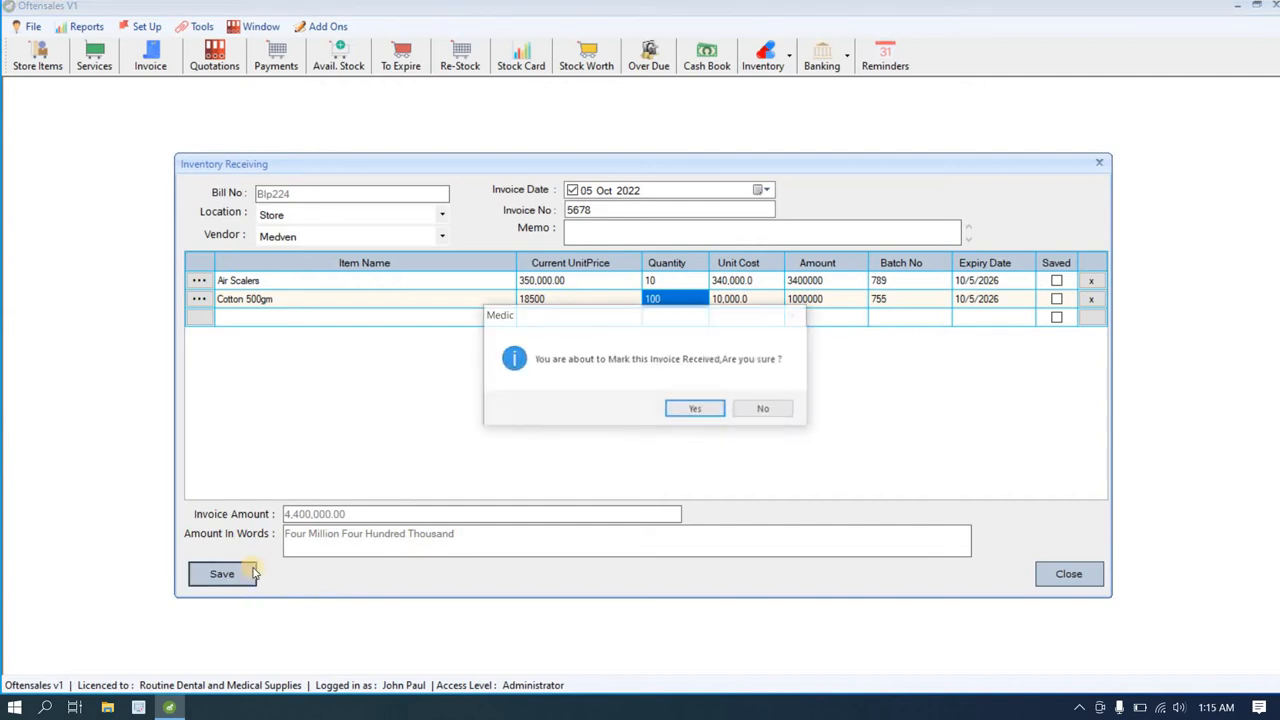
left_click(697, 410)
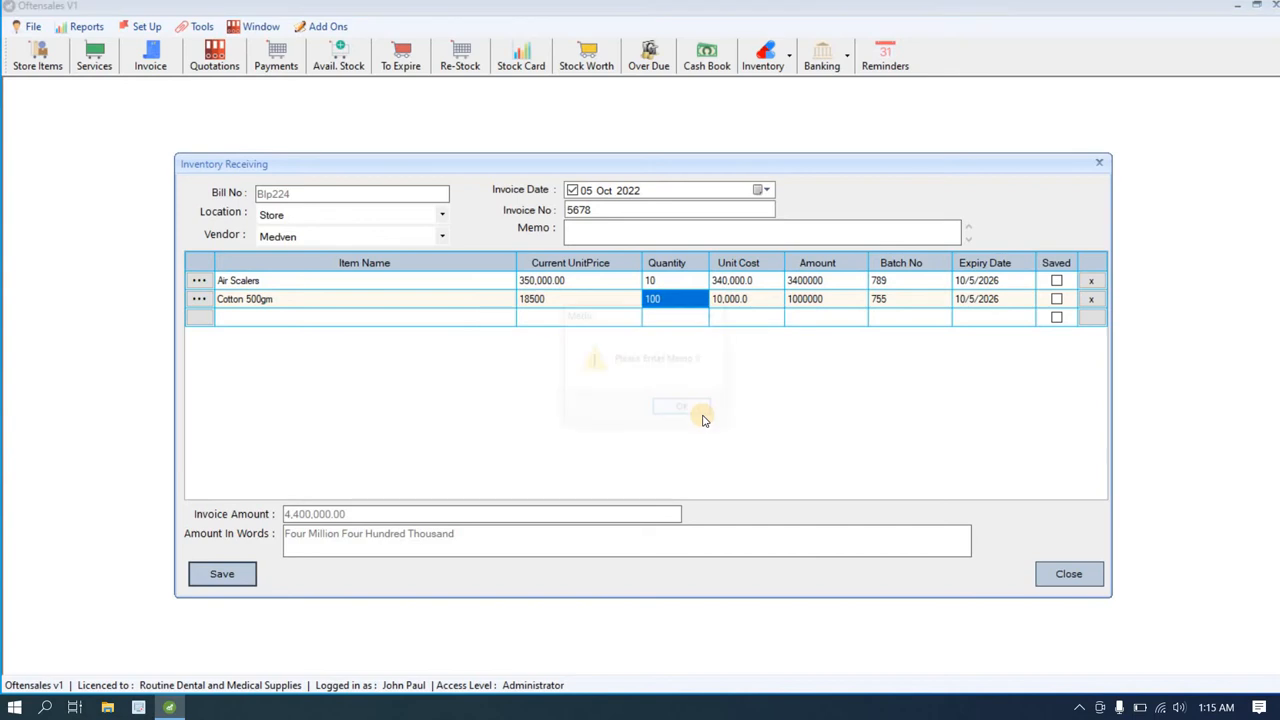
left_click(688, 410)
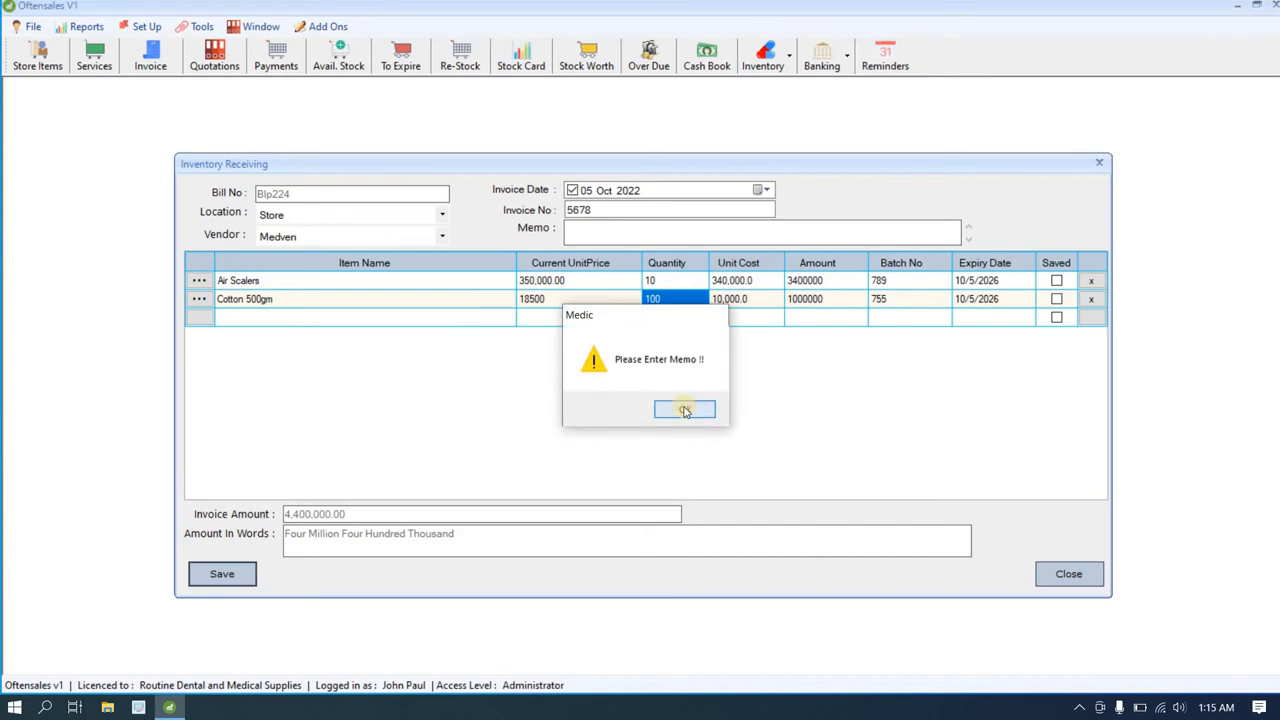
Add the memo "pay in14 days" to the invoice, save it as received and close the receiving form
left_click(608, 241)
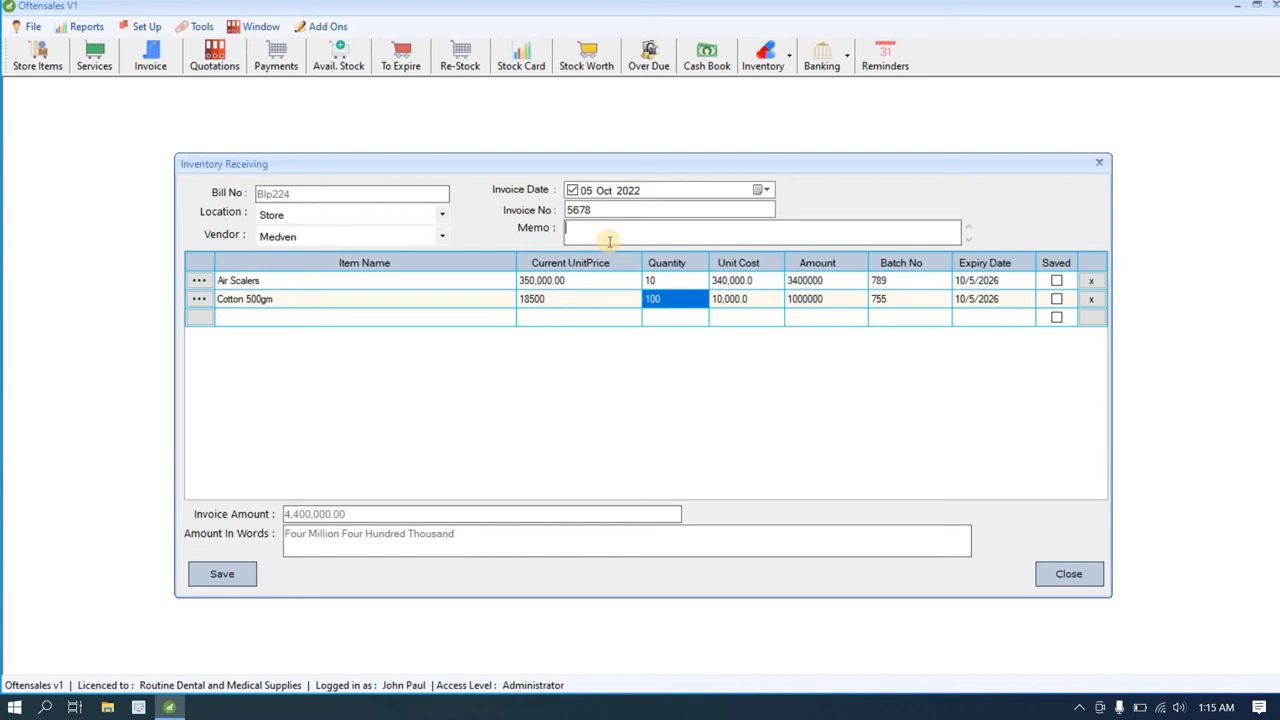
type("pay in14 days")
left_click(208, 580)
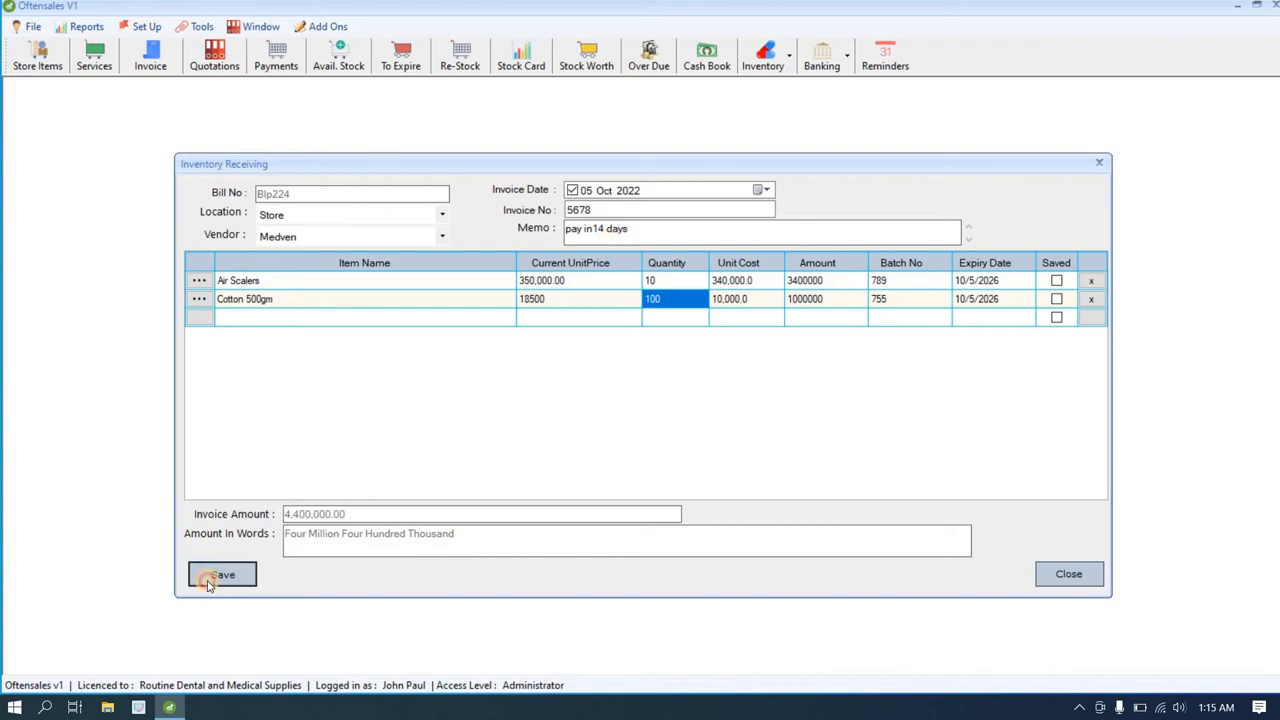
left_click(701, 412)
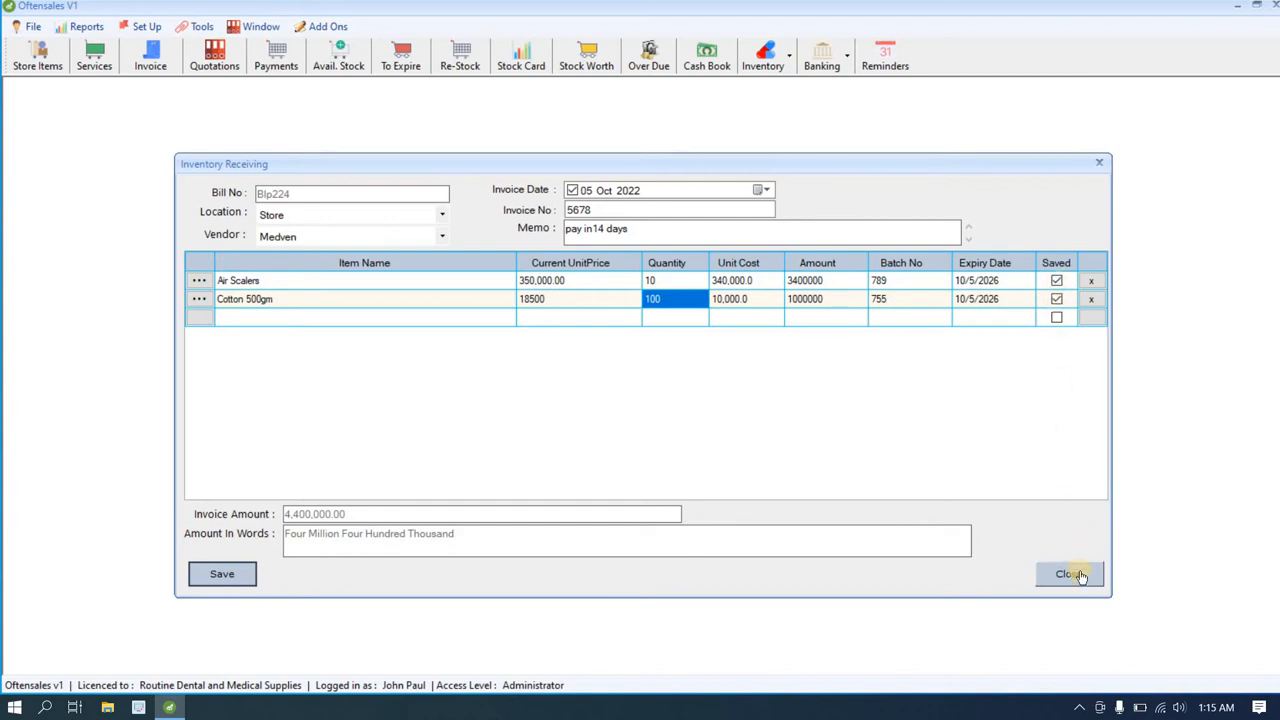
left_click(1068, 574)
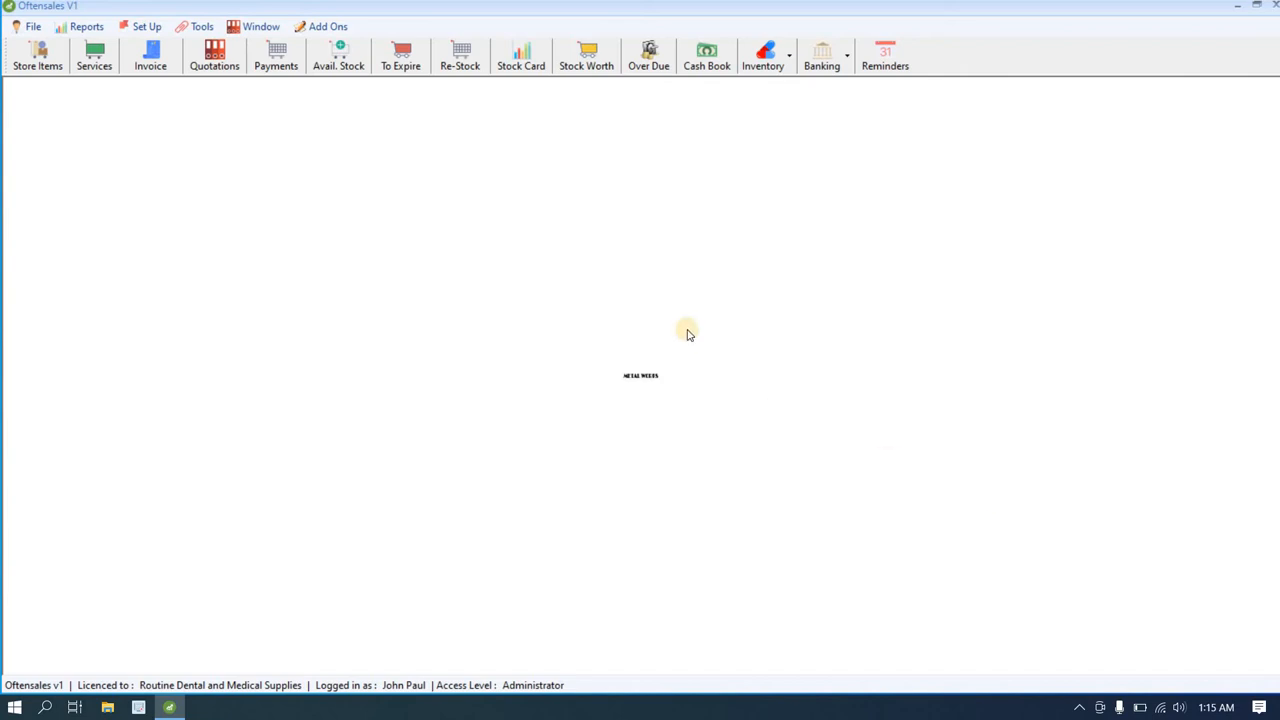
Open the Inventory Details report and load its stock records
left_click(87, 30)
mouse_move(138, 118)
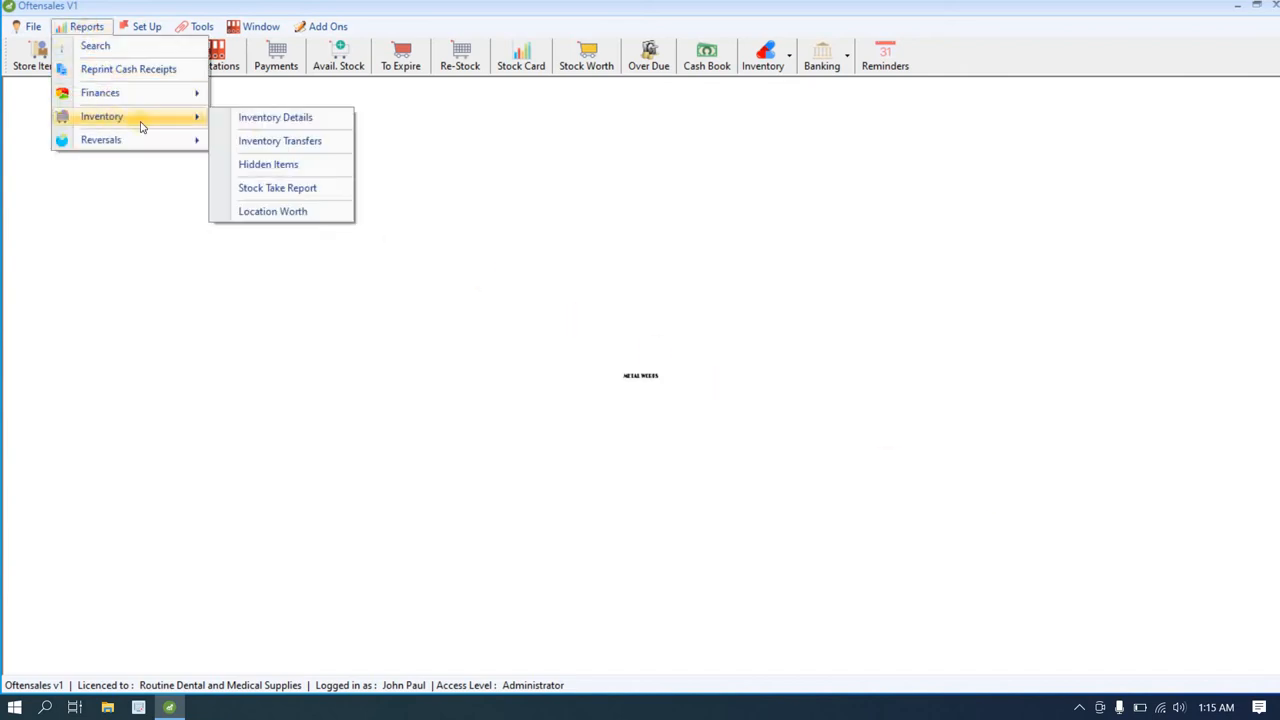
left_click(263, 119)
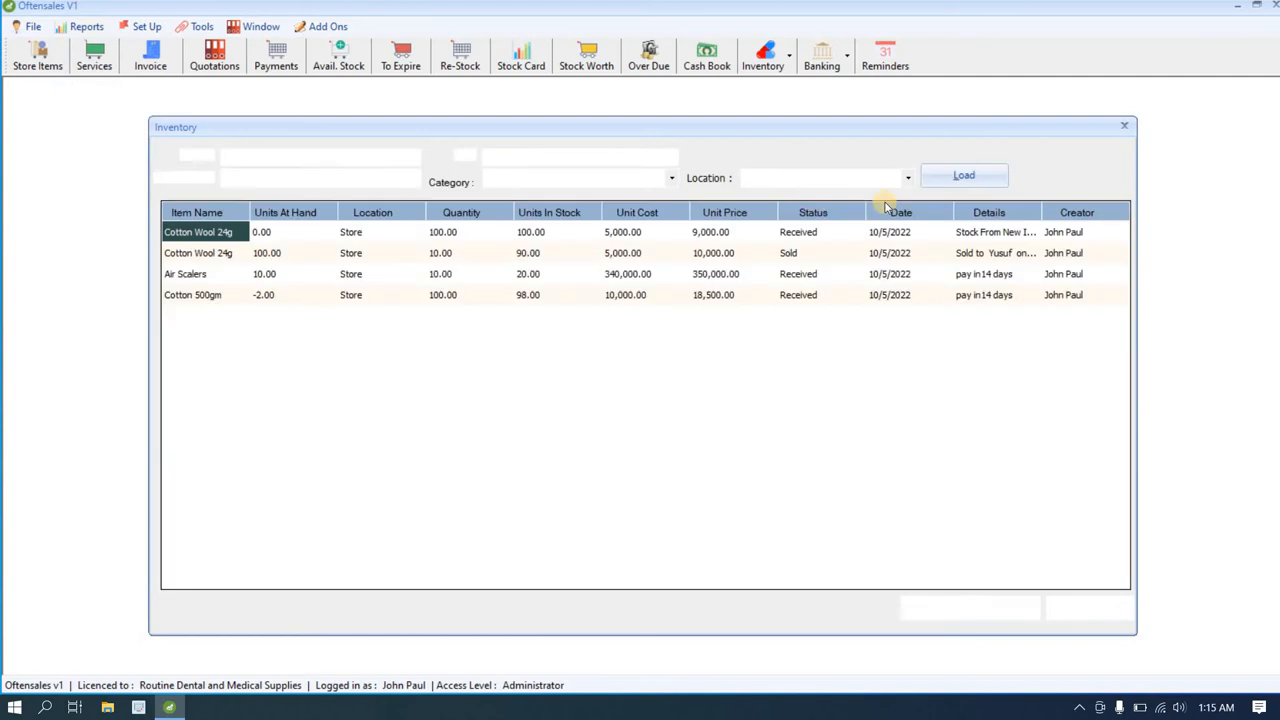
left_click(978, 182)
Examine units at hand, quantity received and units in stock for Air Scalers and Cotton 500gm, and close the report
left_click(240, 278)
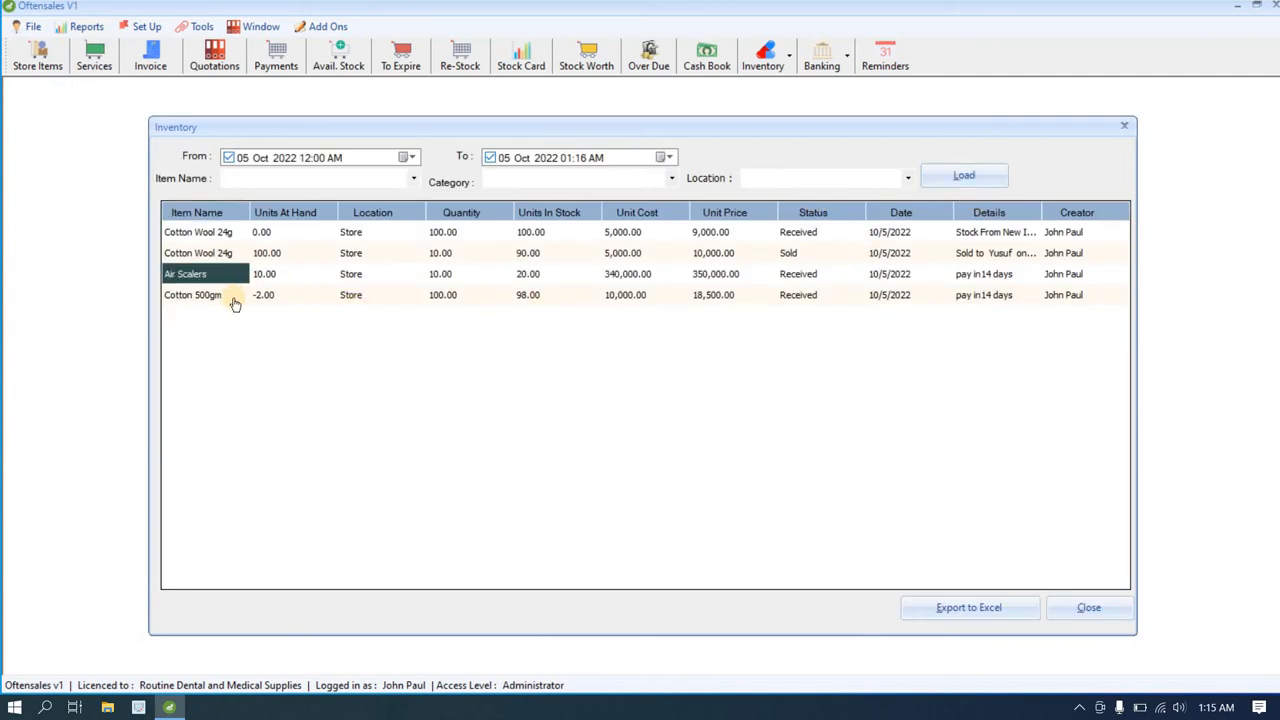
left_click(234, 297)
left_click(271, 279)
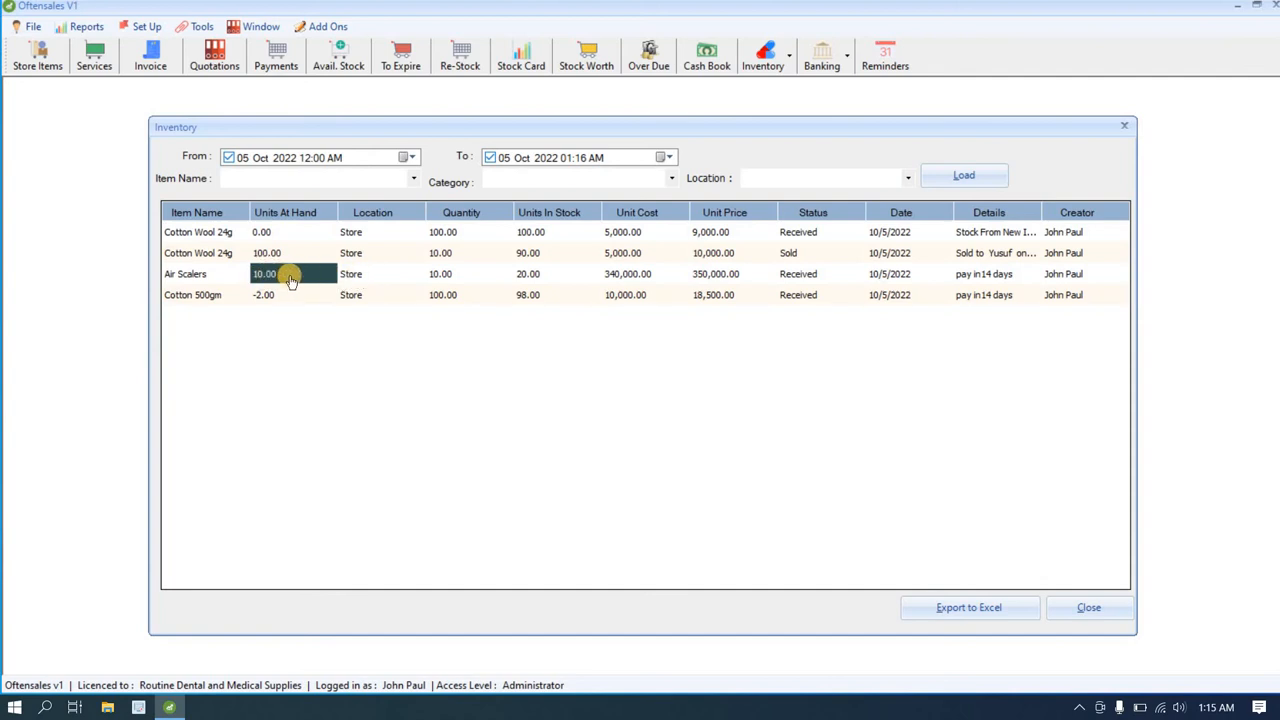
left_click(455, 284)
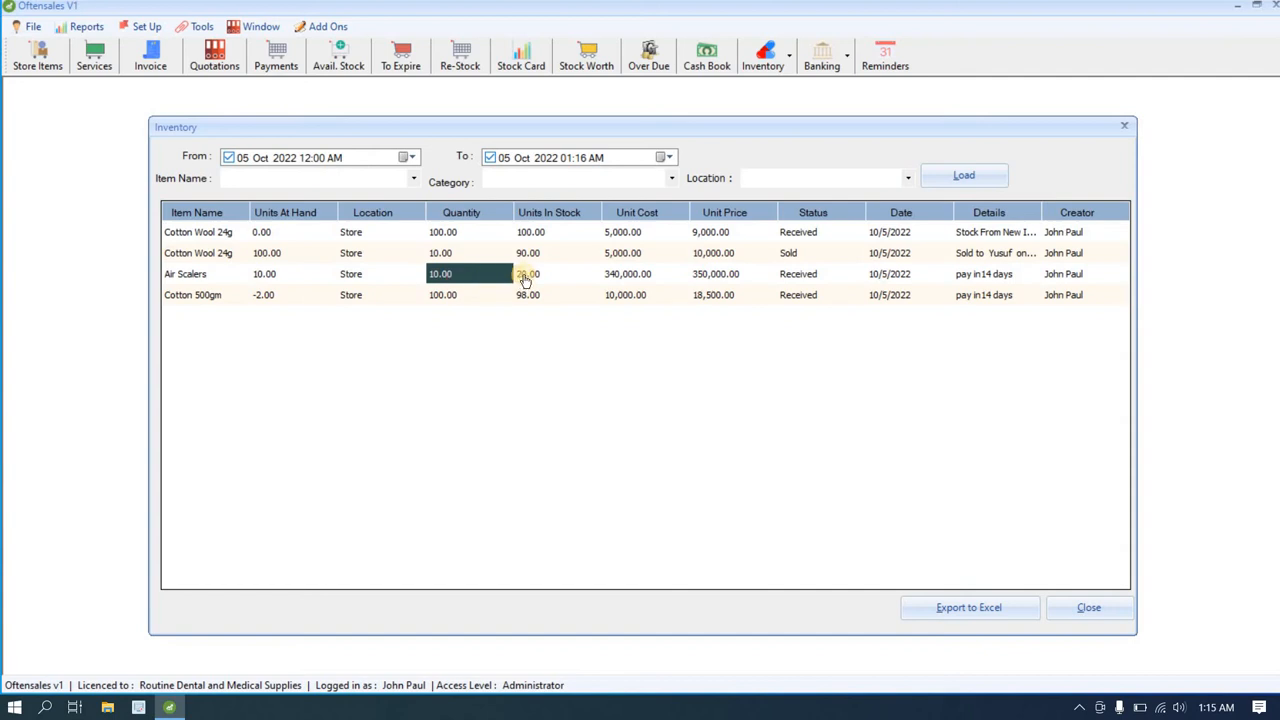
left_click(525, 280)
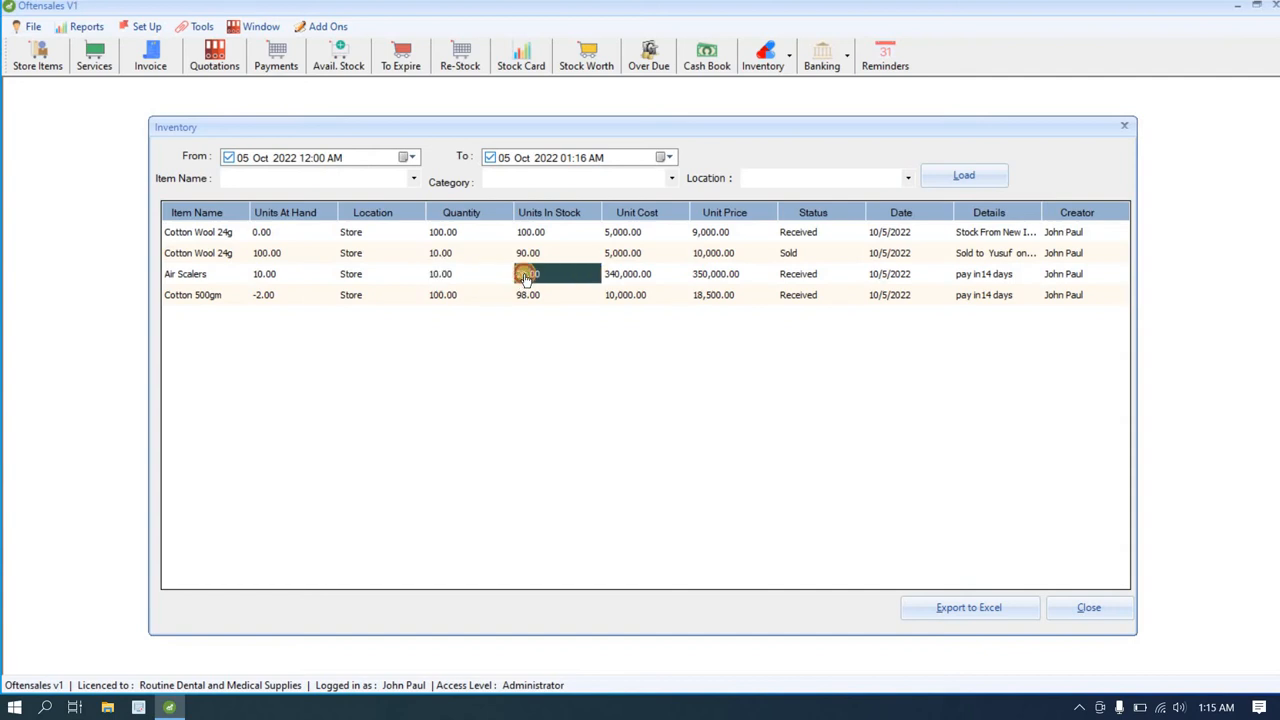
left_click(275, 296)
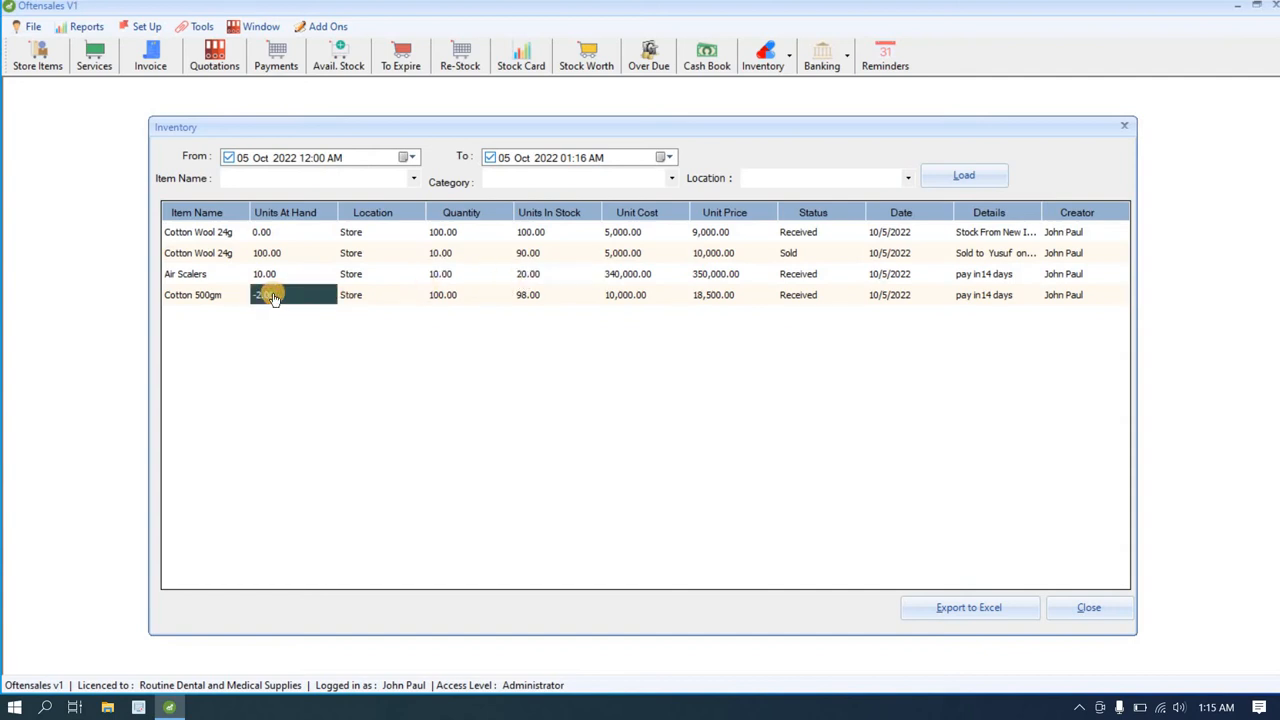
left_click(446, 298)
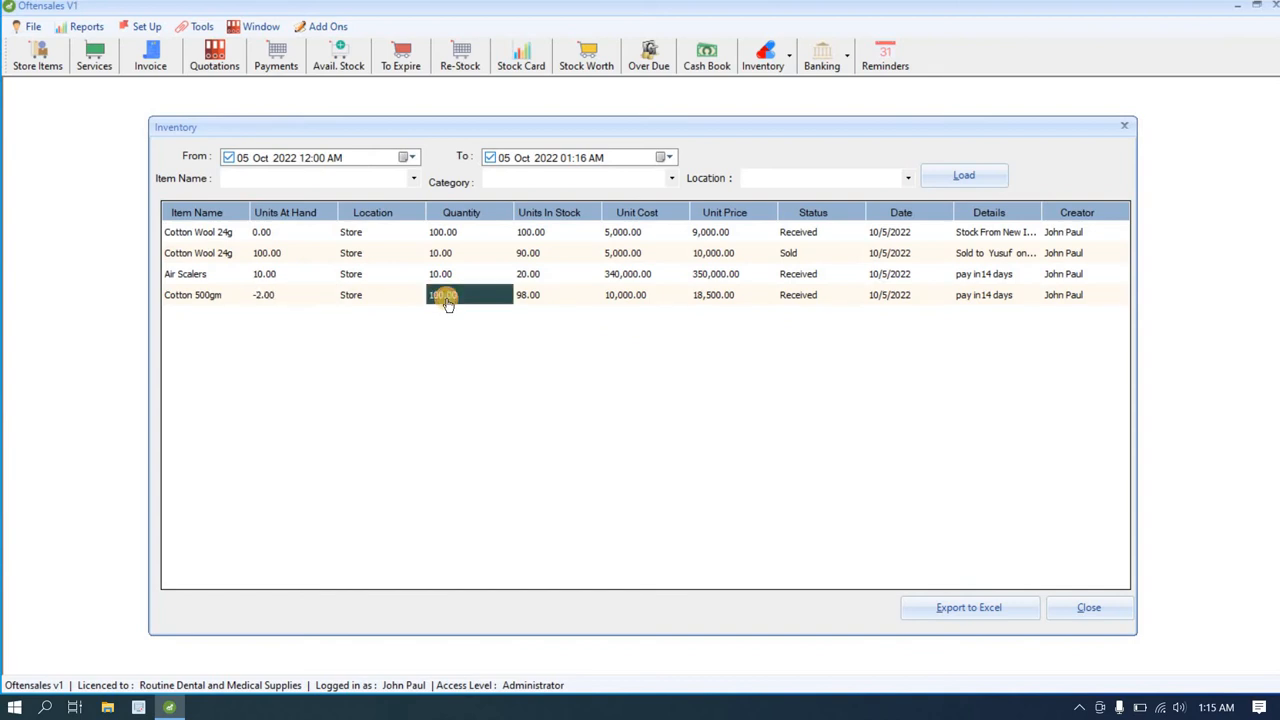
left_click(524, 306)
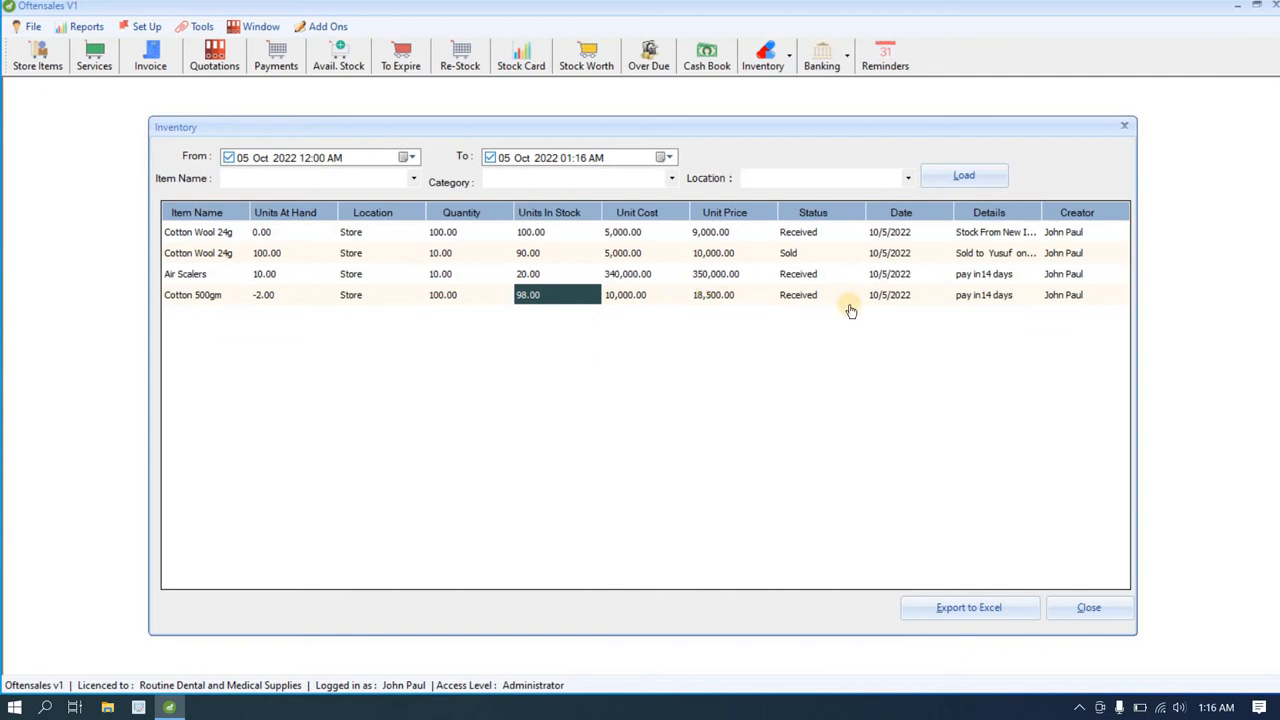
left_click(1116, 607)
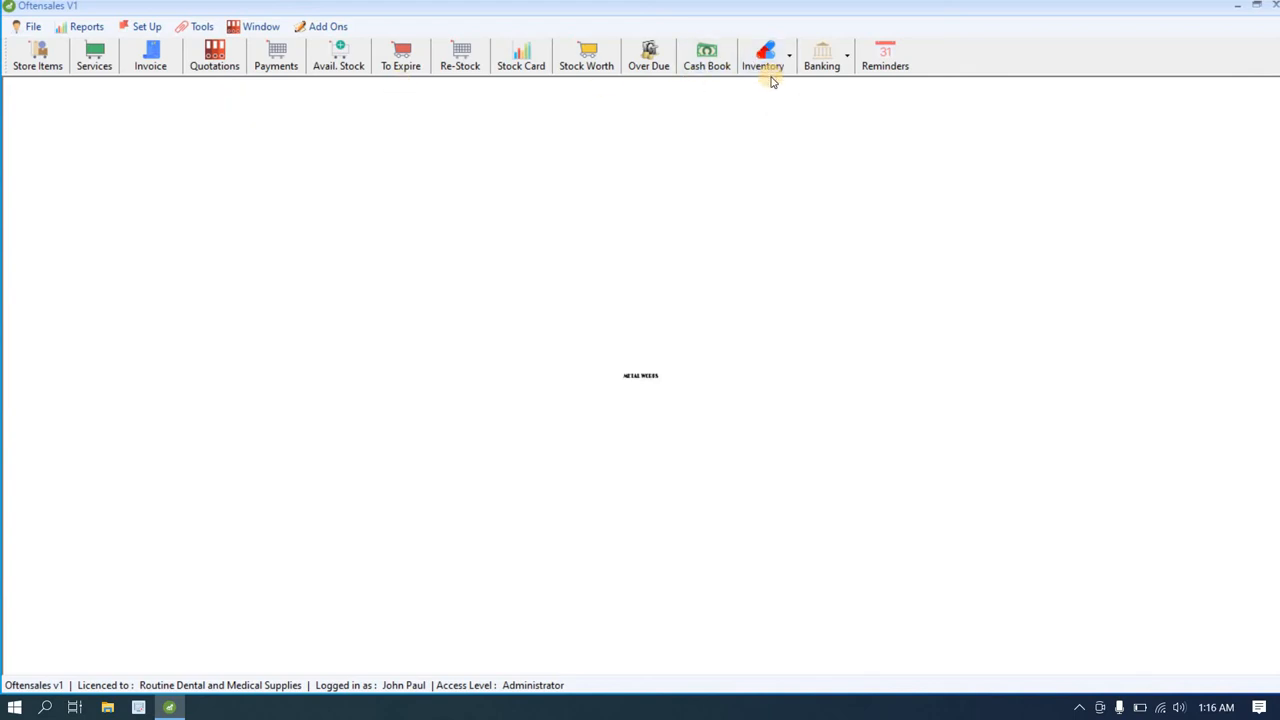
Start a bill payment and select Medven as the vendor to list its outstanding bills
left_click(278, 62)
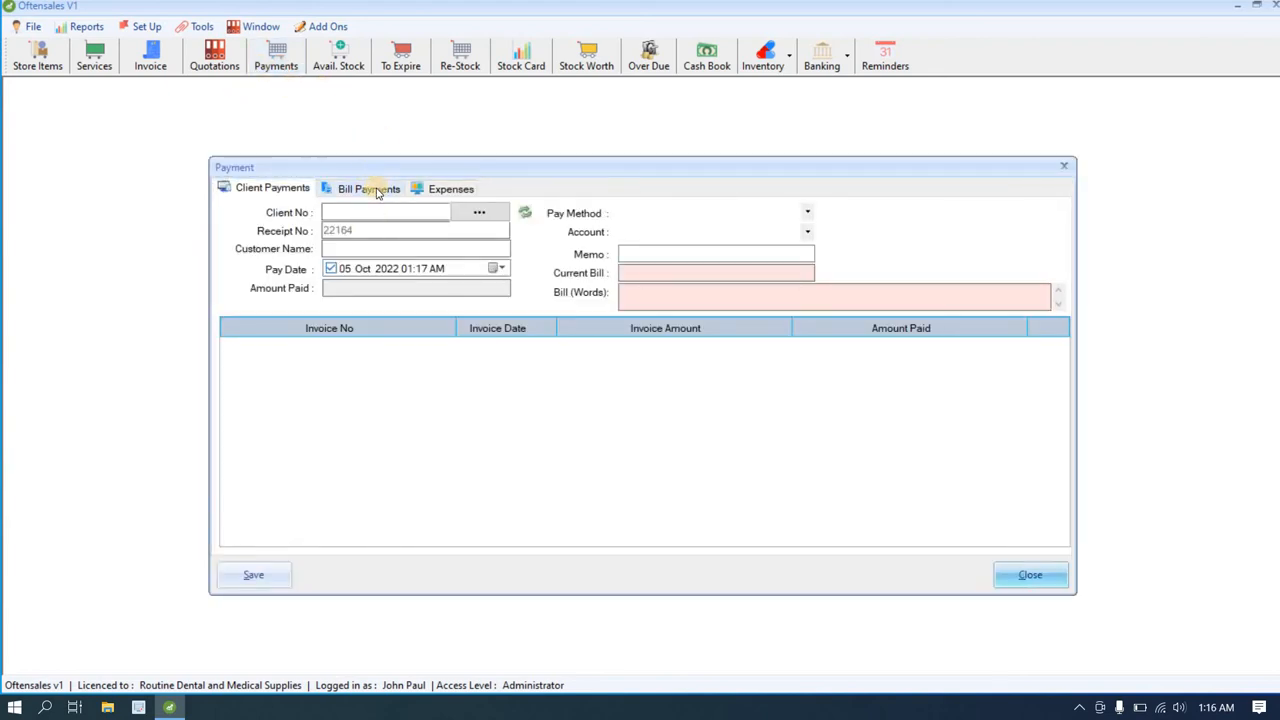
left_click(378, 192)
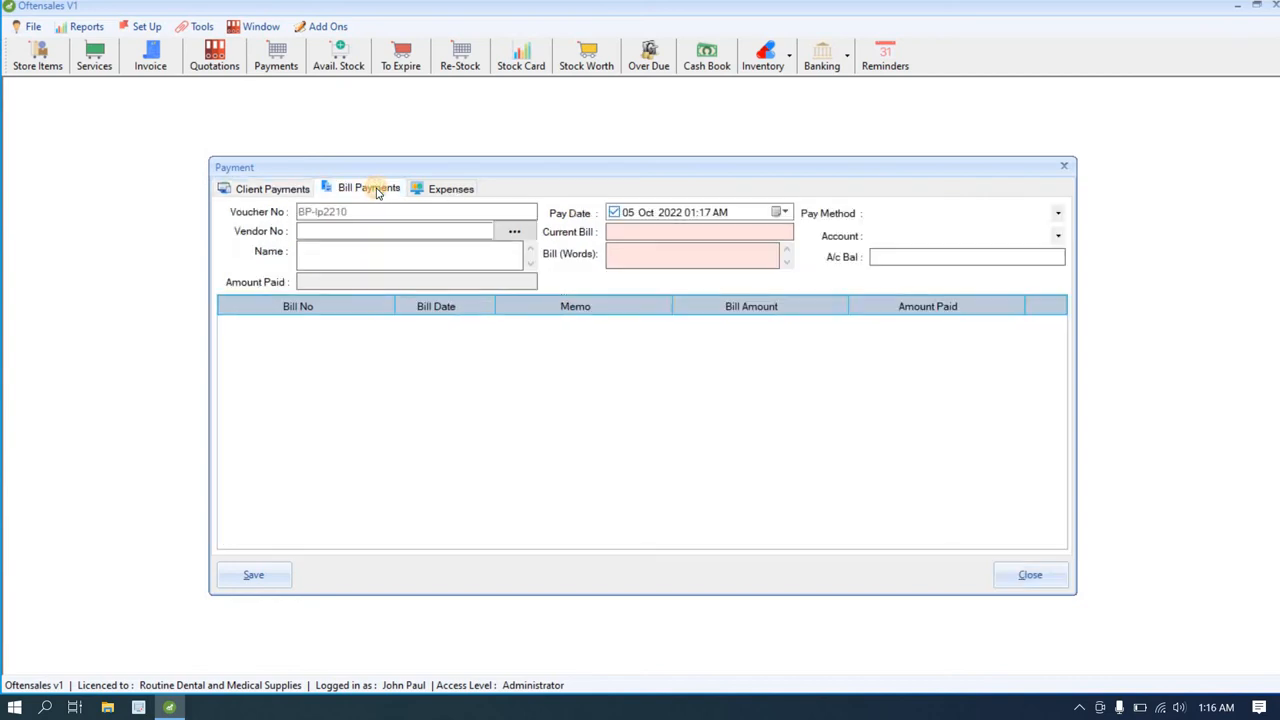
left_click(513, 236)
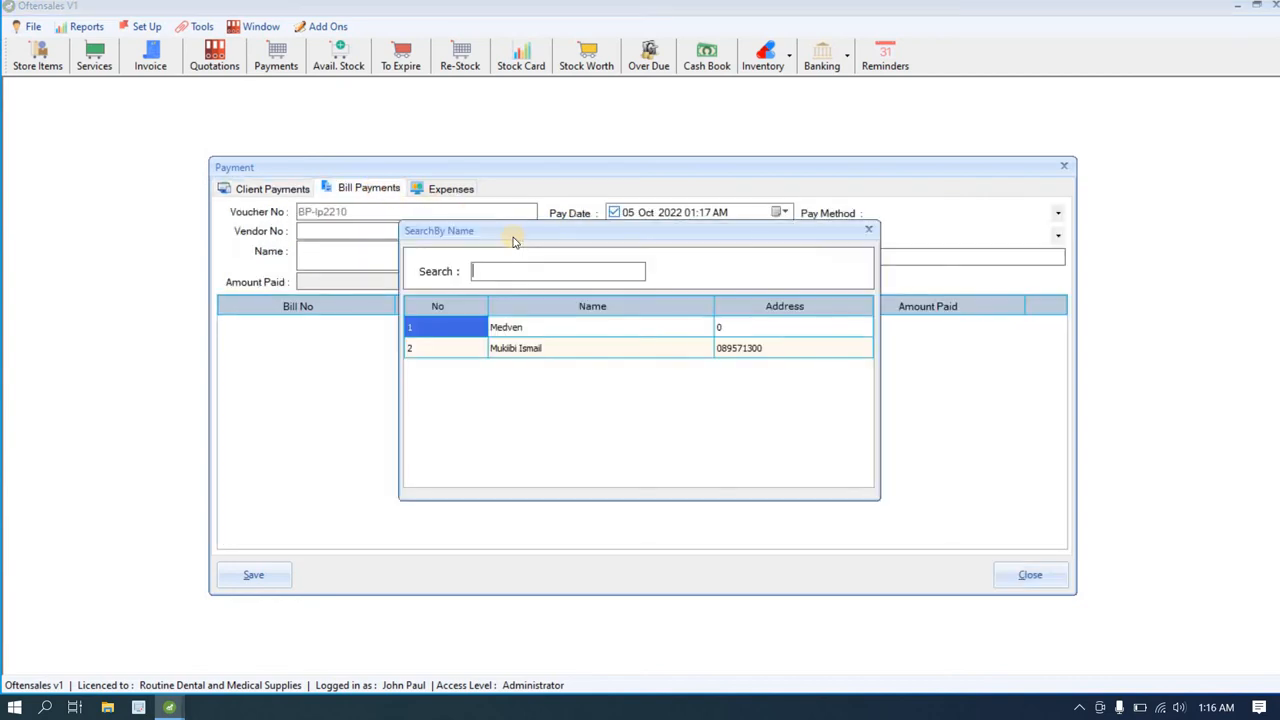
double_click(506, 328)
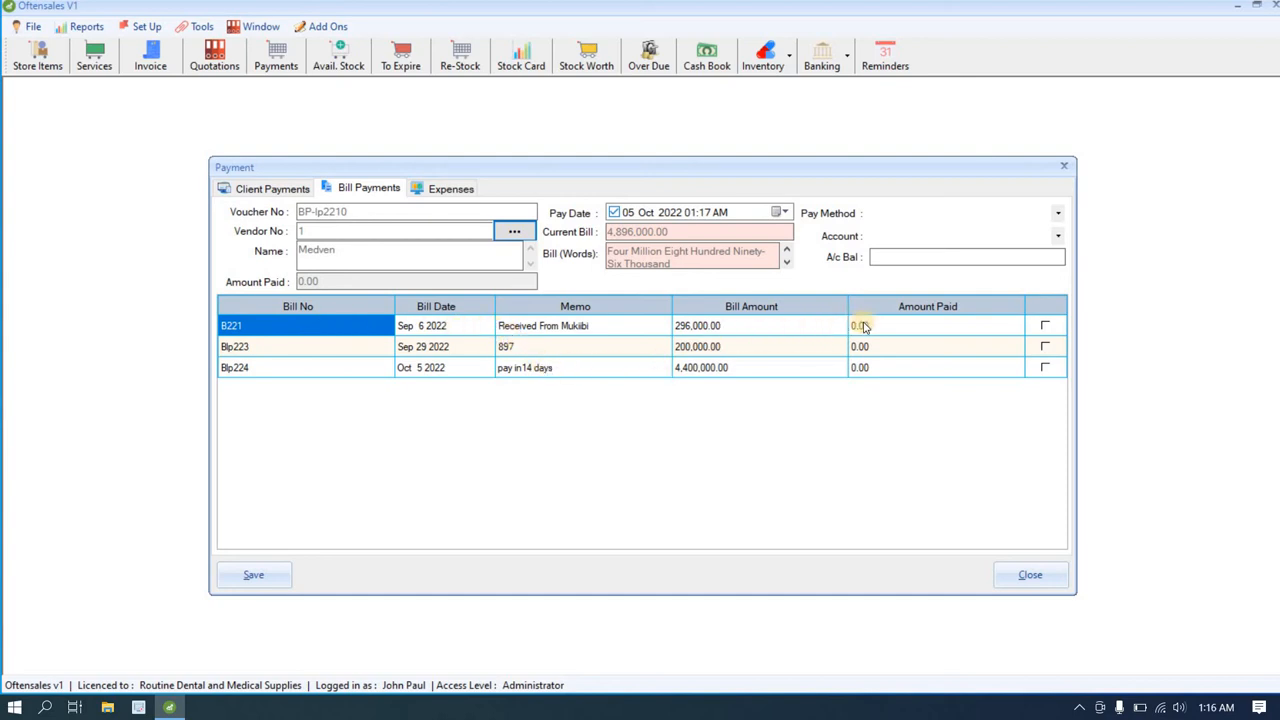
Set the payment method to Cheque and, after checking the BOB and EQUITY account balances, choose Petty Cash as the account
left_click(896, 213)
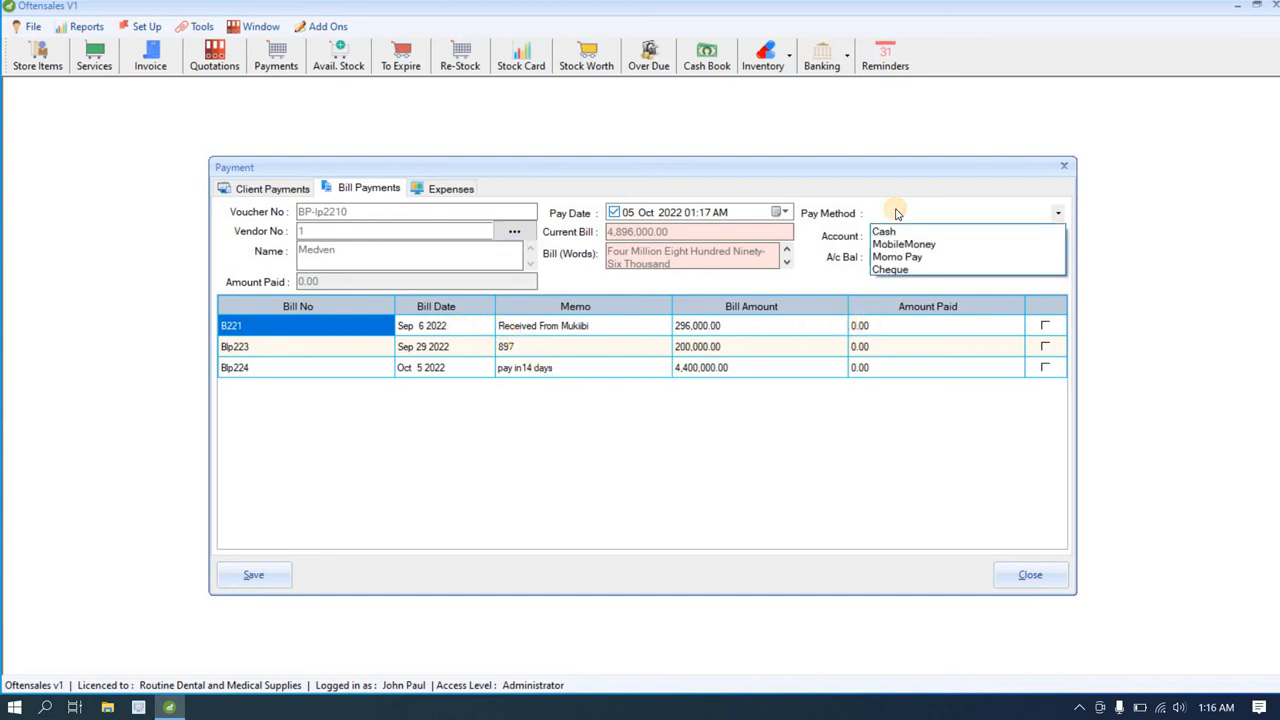
left_click(883, 270)
left_click(889, 237)
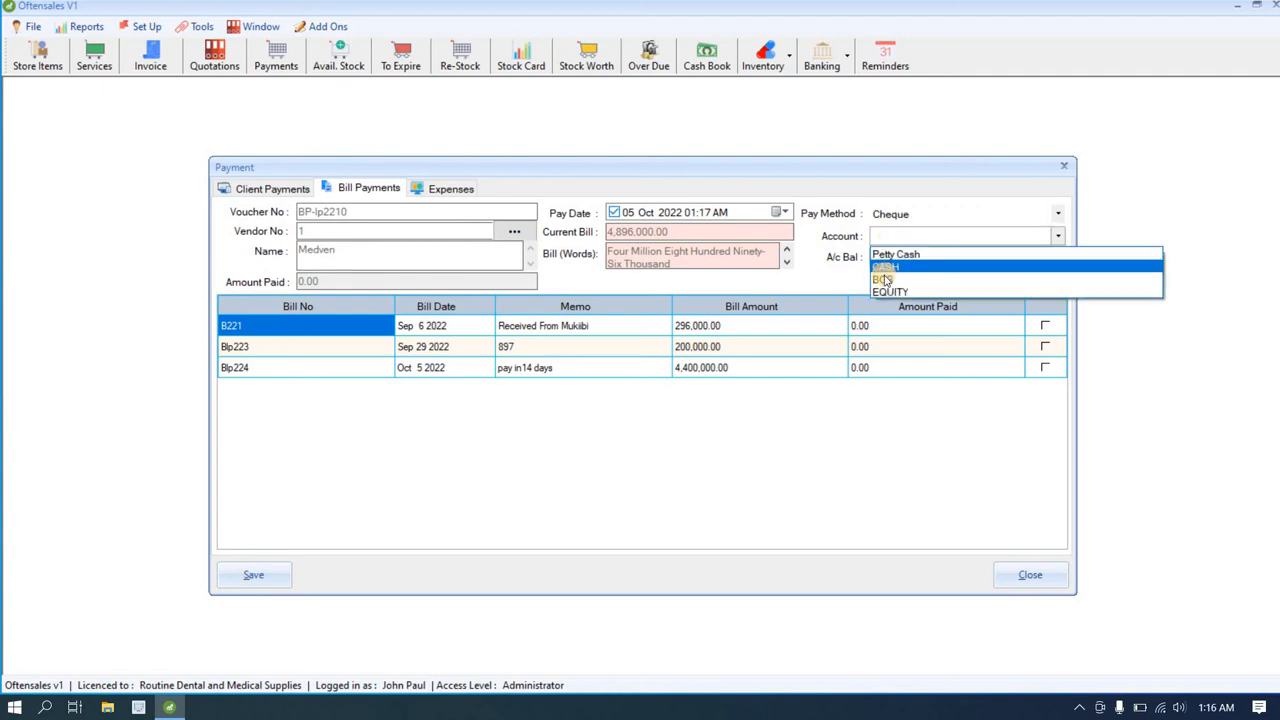
left_click(884, 279)
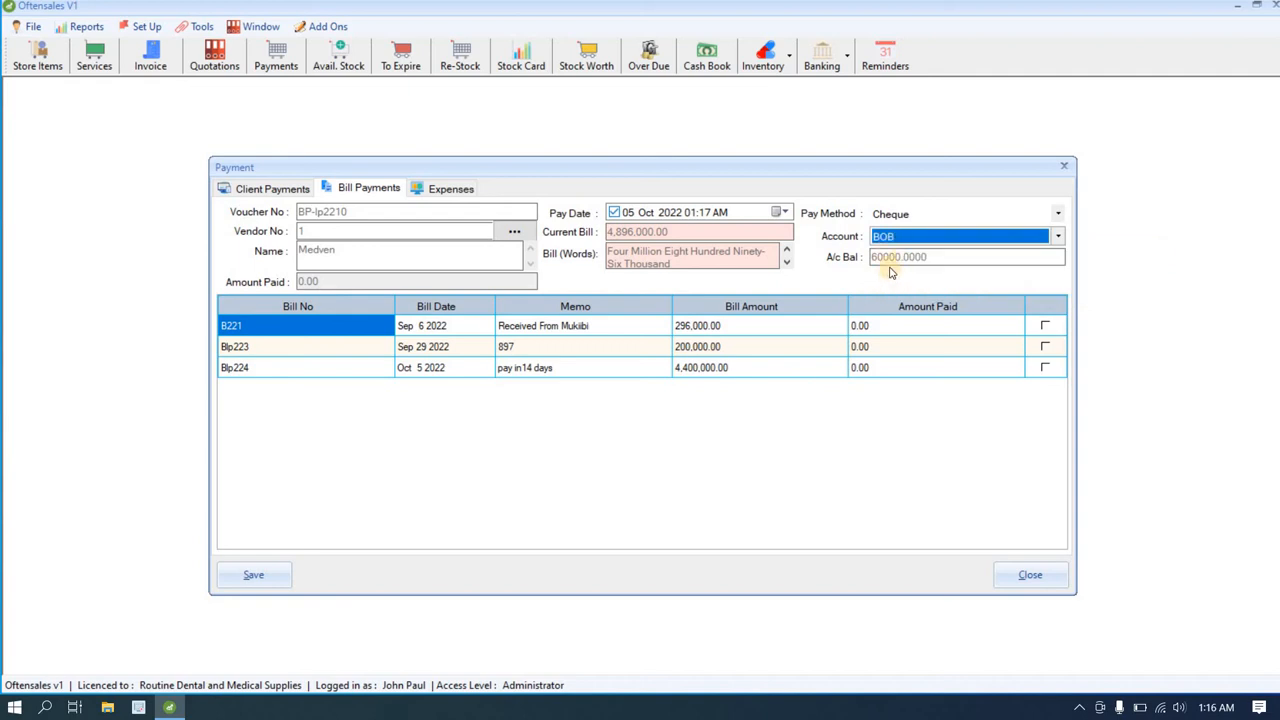
left_click(884, 237)
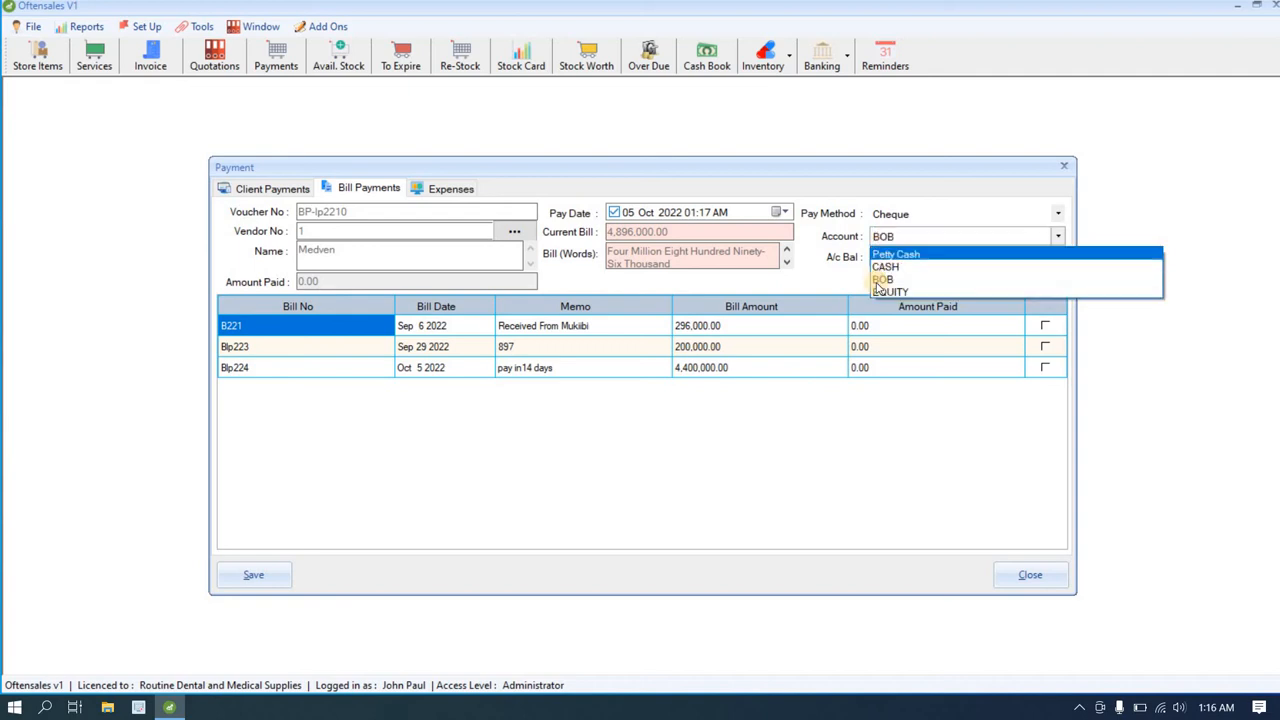
left_click(876, 291)
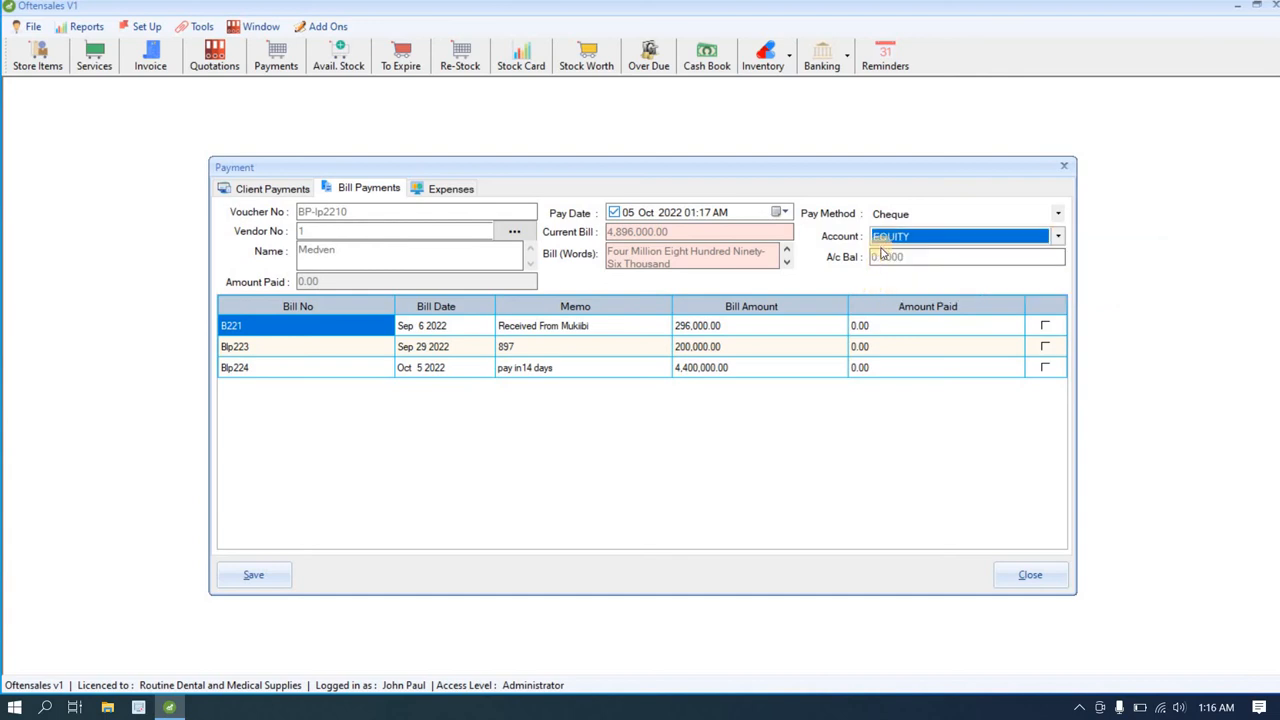
left_click(886, 241)
left_click(884, 251)
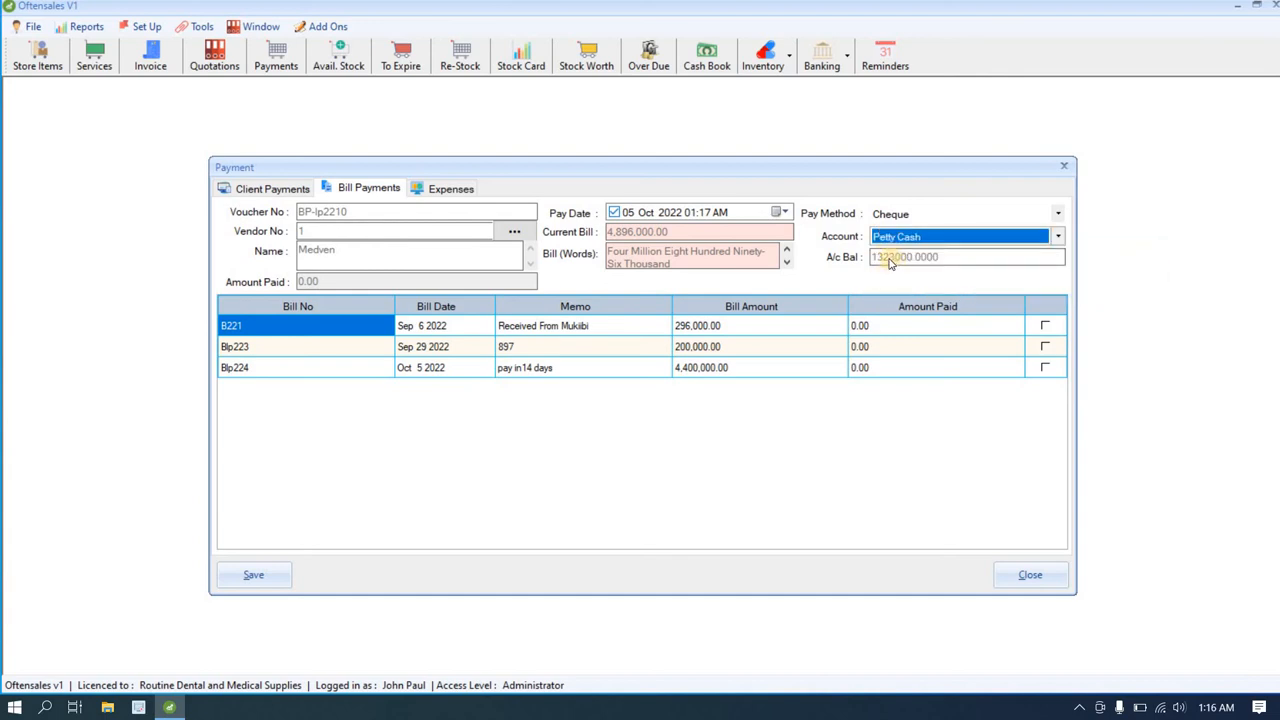
Enter 296000 as the amount paid on bill B221, then save and confirm the bill payment
left_click(869, 332)
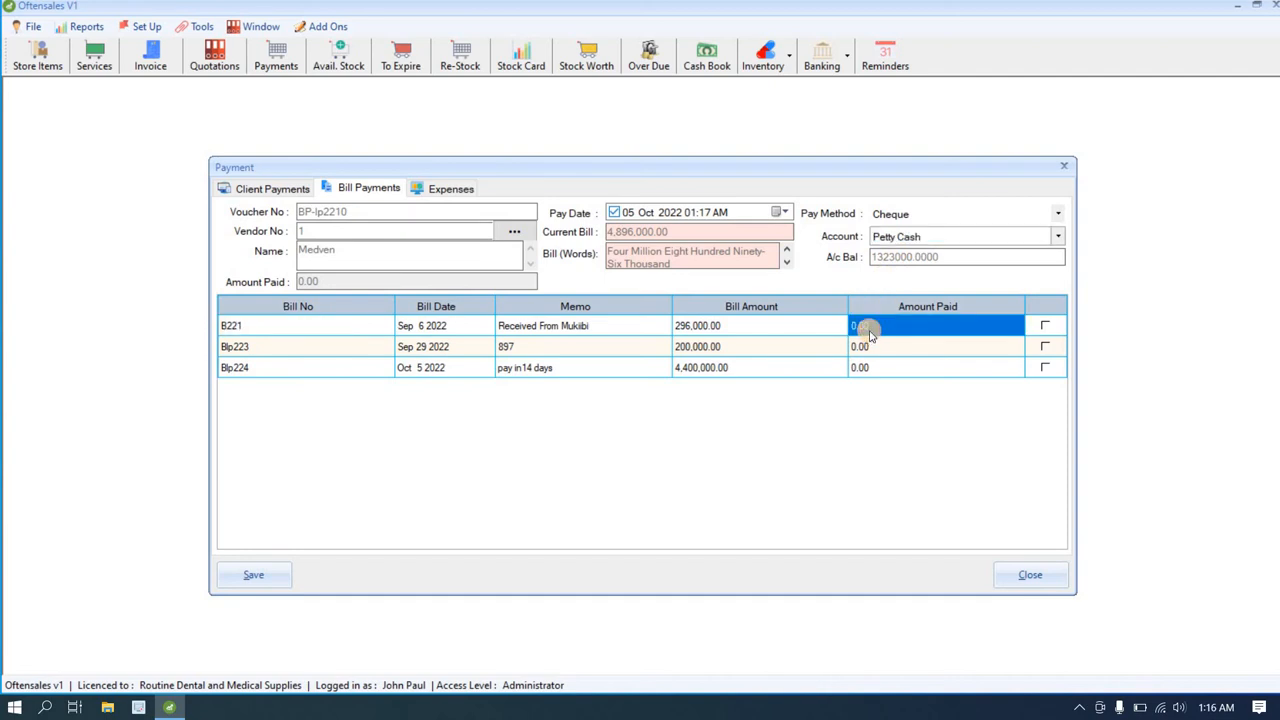
type("296000")
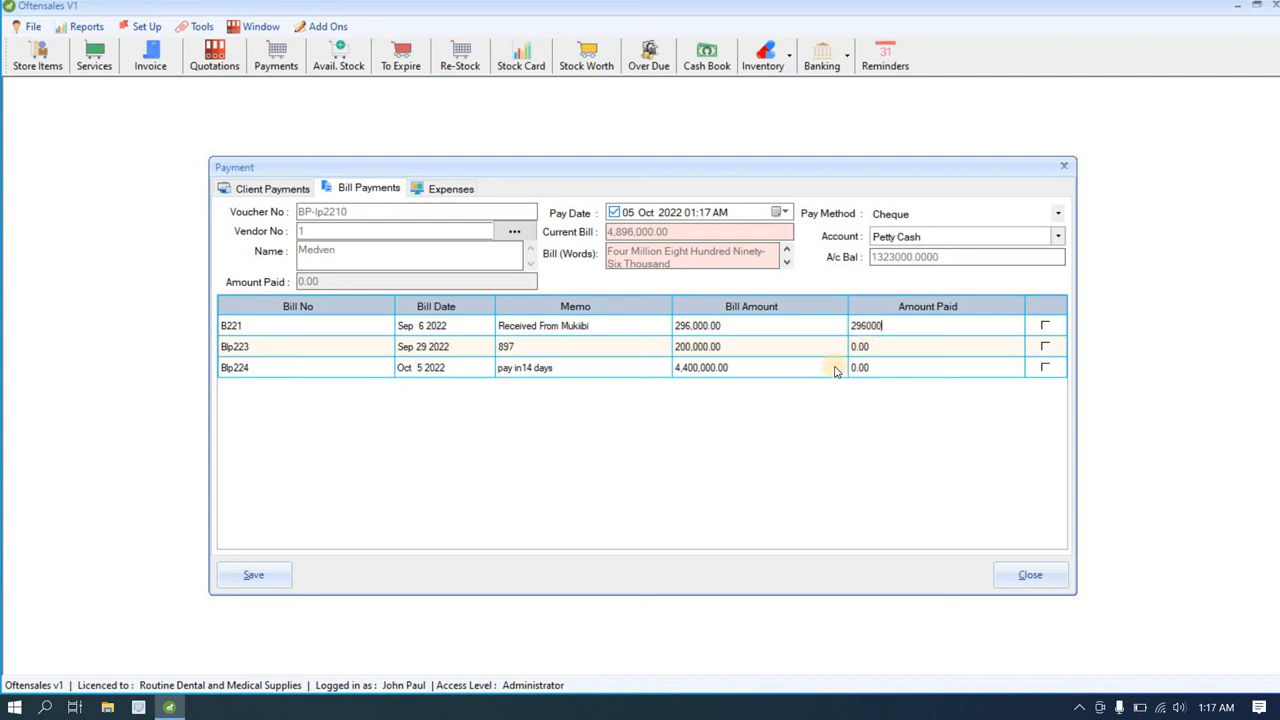
left_click(858, 347)
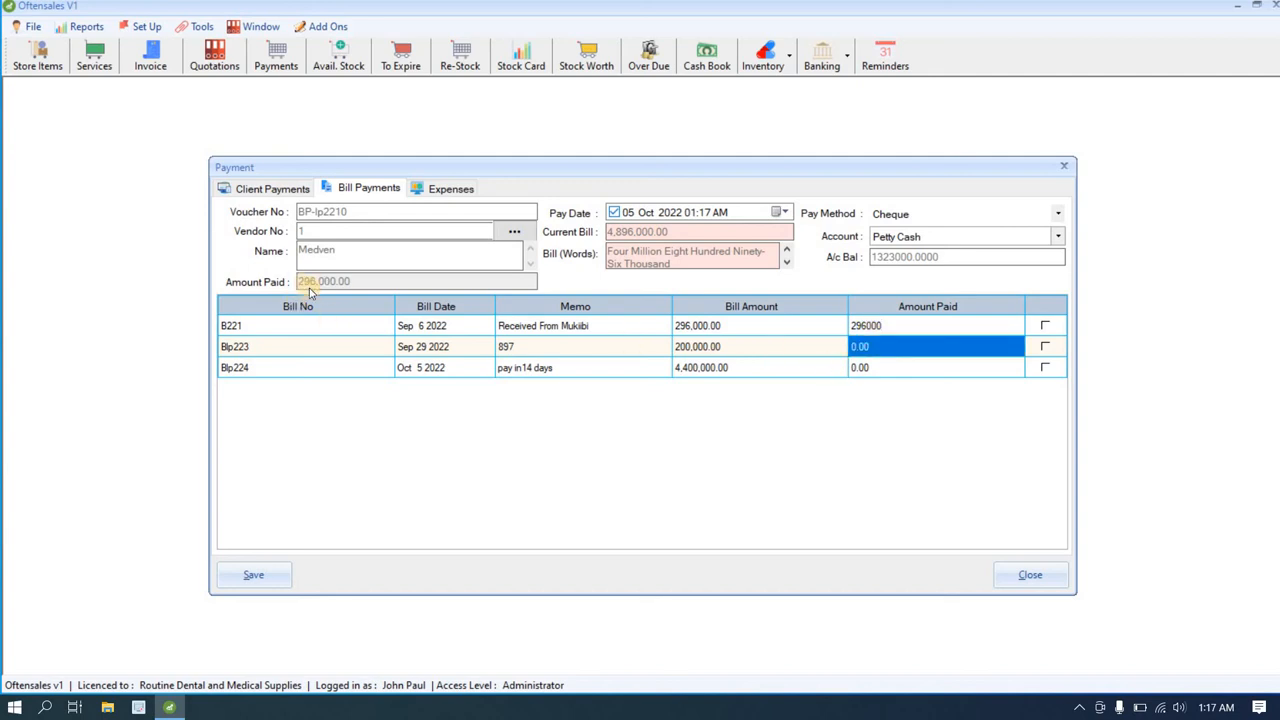
left_click(268, 572)
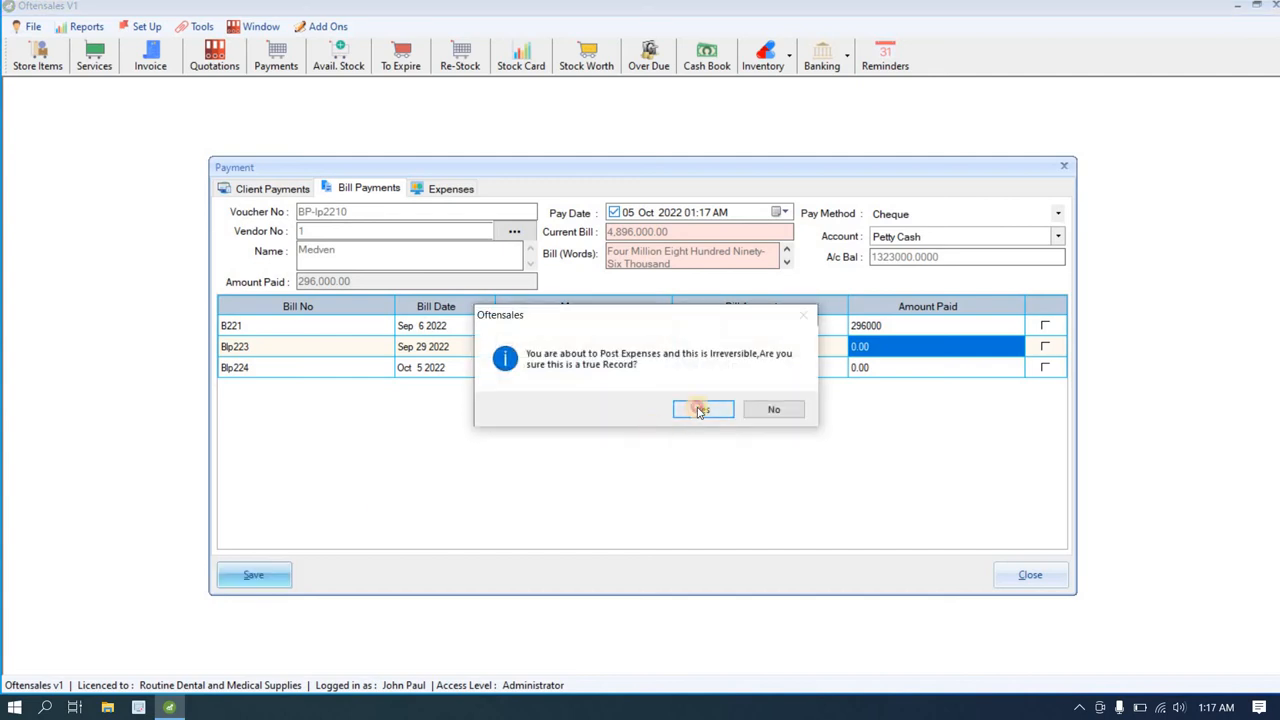
left_click(697, 406)
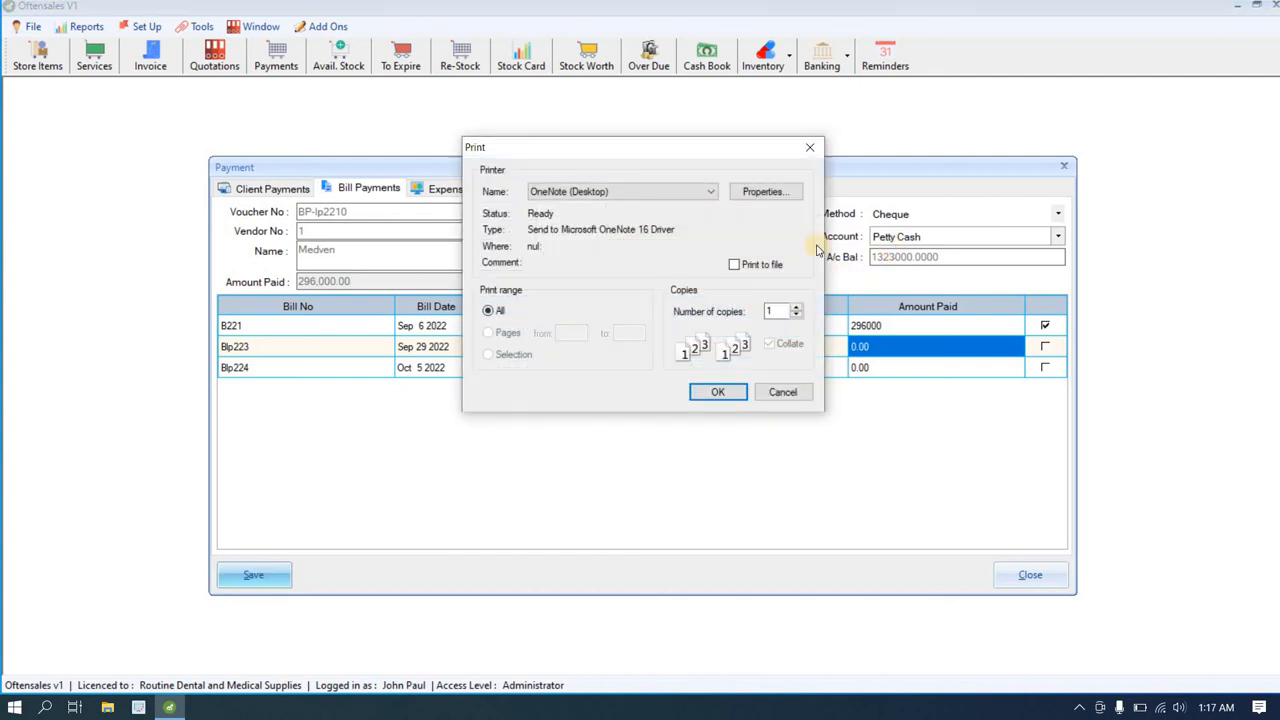
Dismiss the print dialogs for the saved bill payment voucher
left_click(808, 149)
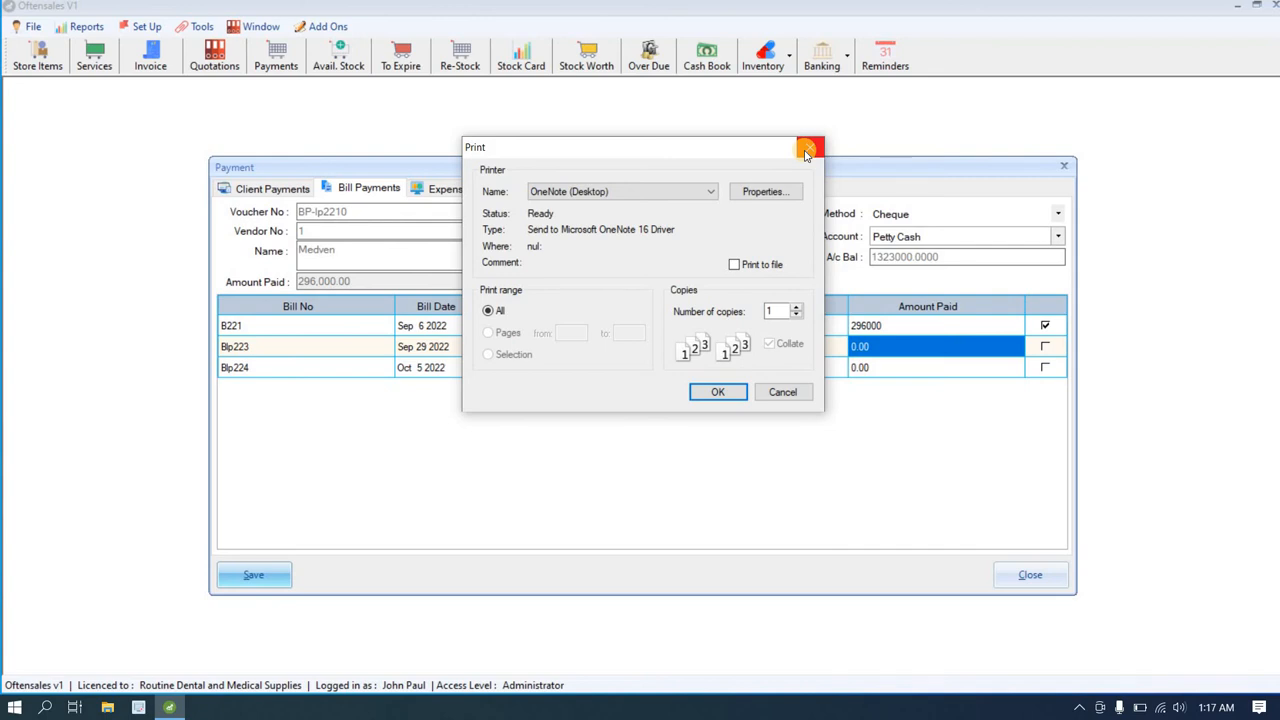
left_click(715, 393)
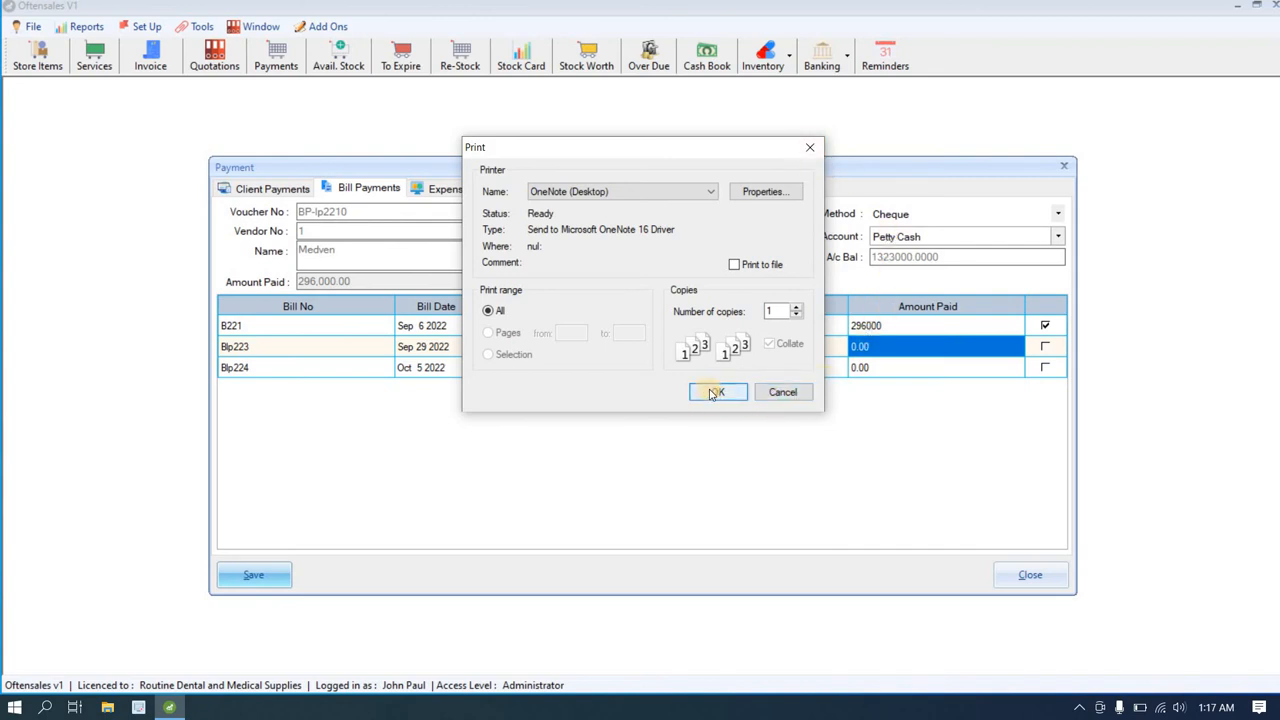
left_click(782, 394)
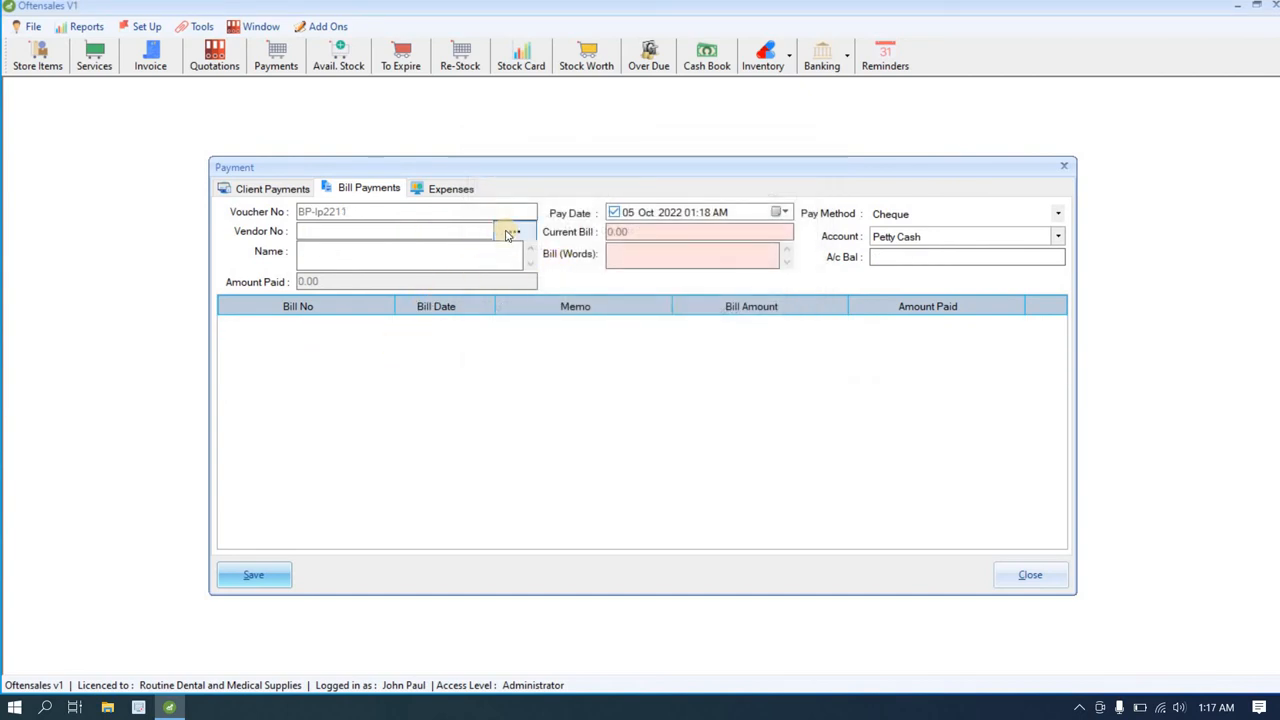
Select Medven again as the bill payment vendor to check which bills are still outstanding
left_click(512, 232)
double_click(543, 331)
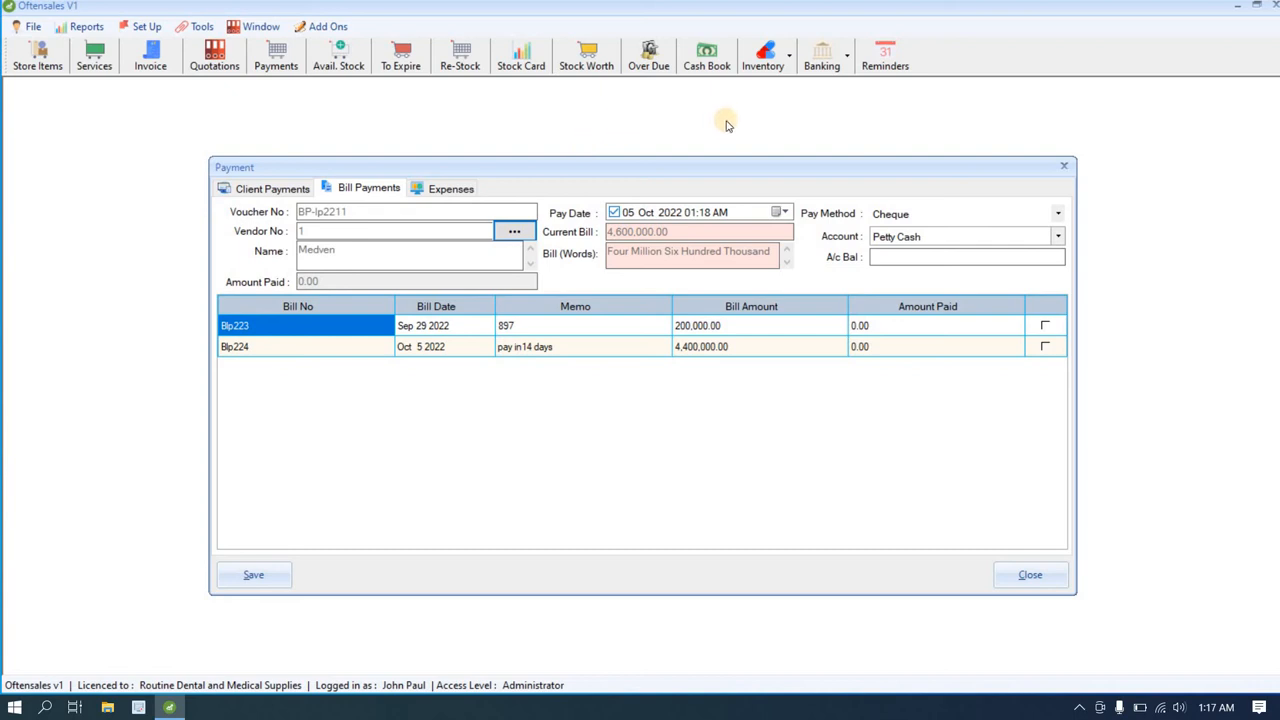
left_click_drag(634, 155, 607, 147)
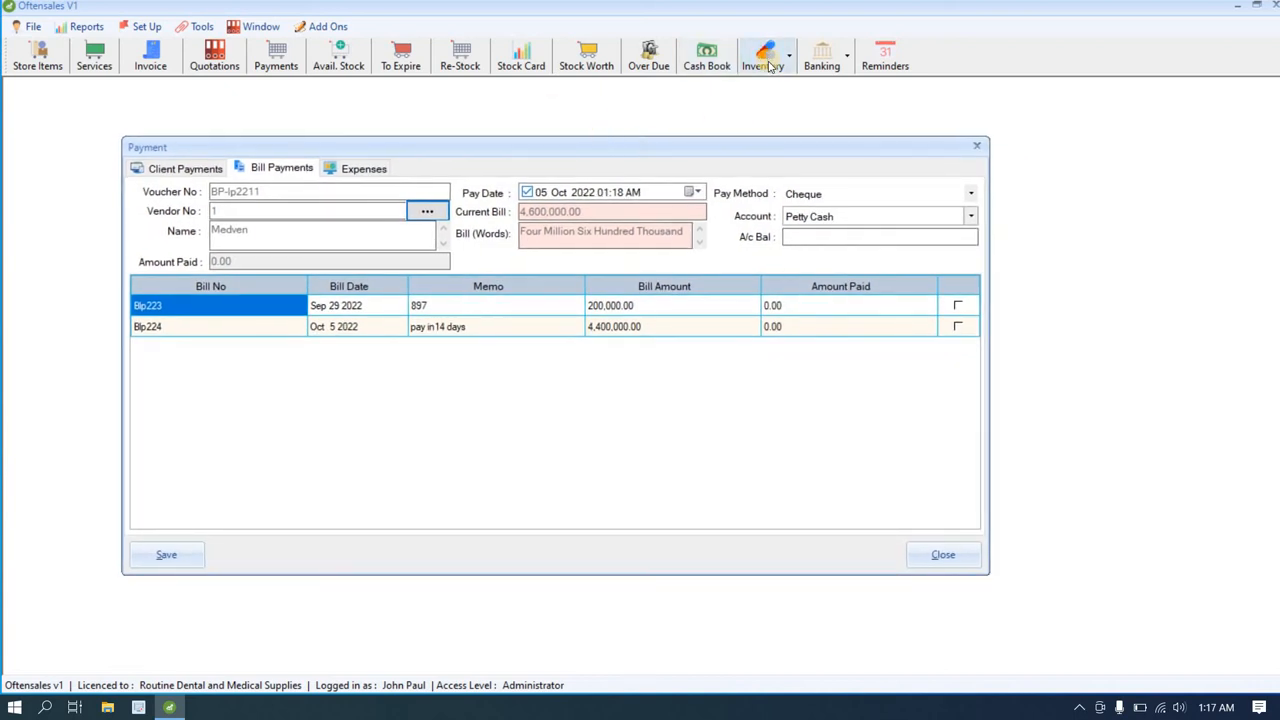
Review the accounts available for client payments without choosing one
left_click(820, 62)
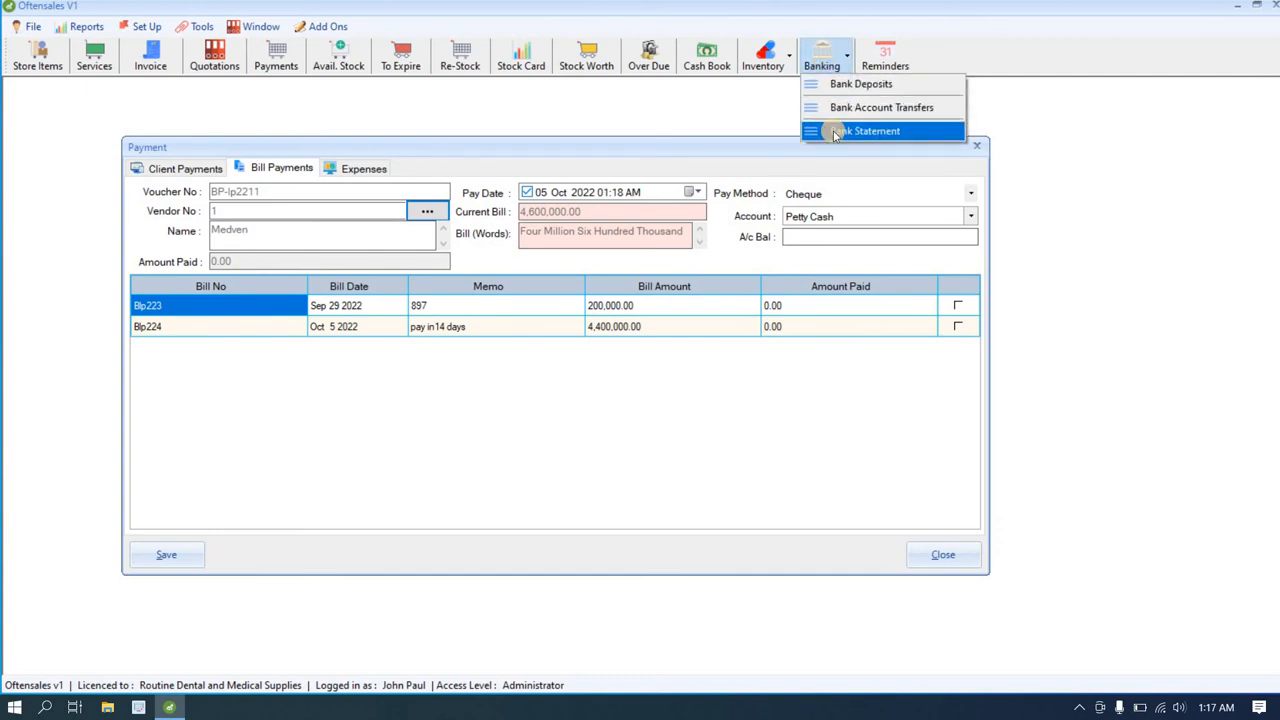
left_click(835, 132)
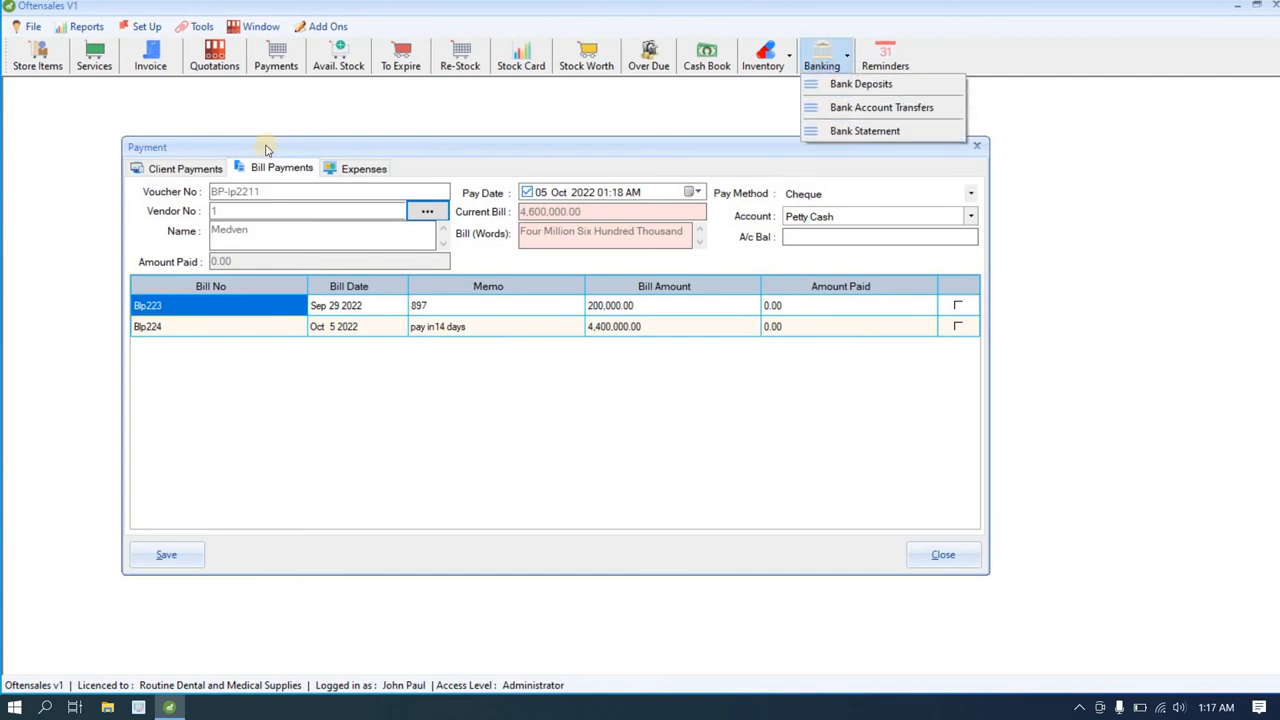
left_click(185, 169)
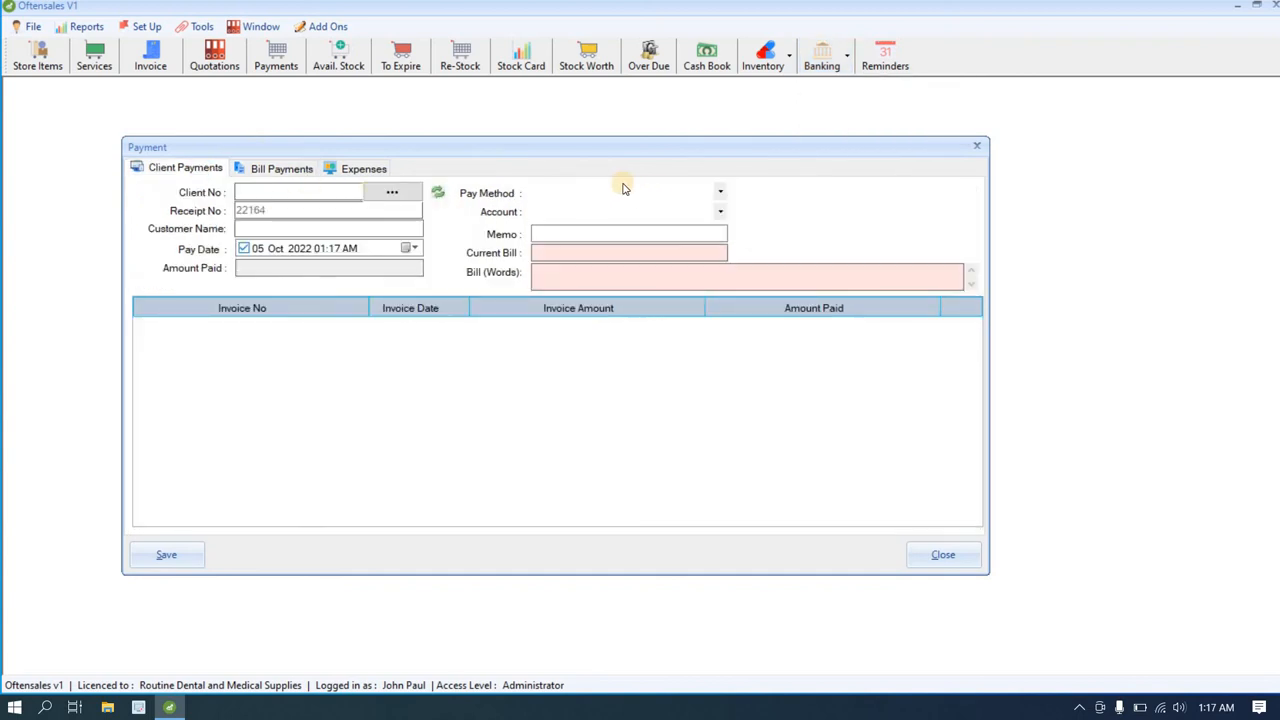
left_click(616, 213)
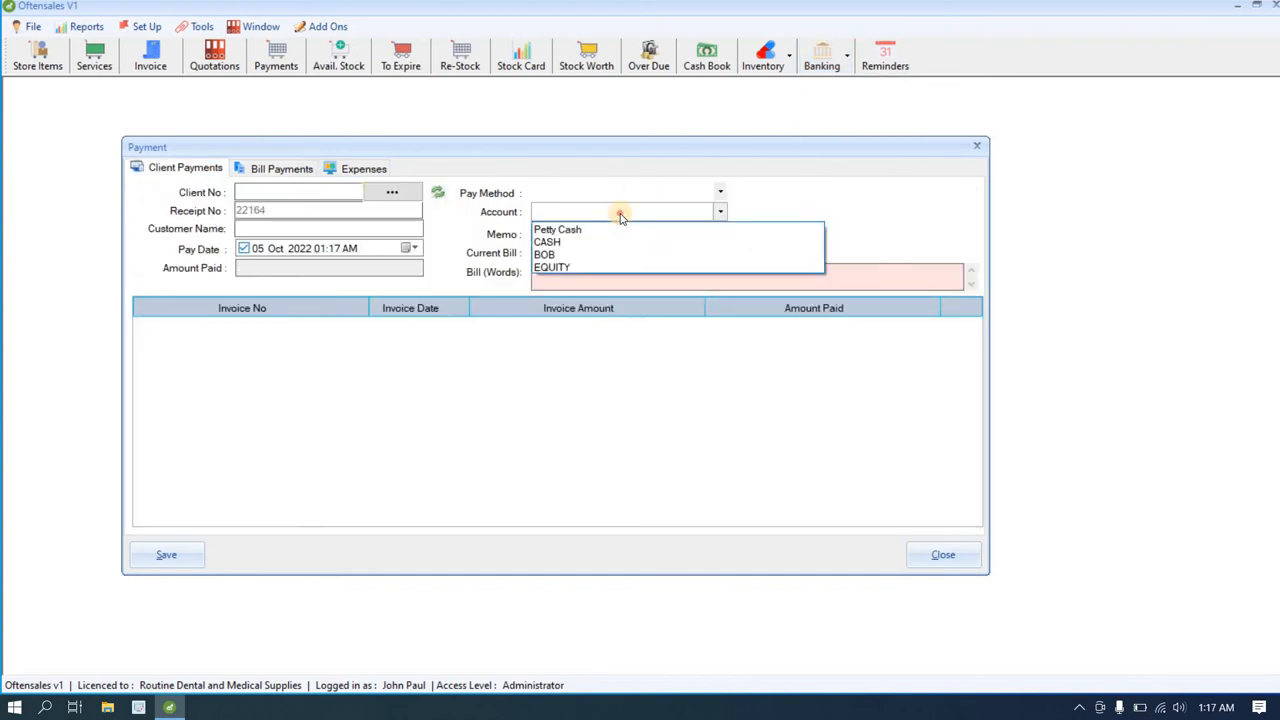
left_click(620, 217)
Open the bank statement and load the transactions of the Petty Cash account
left_click(828, 56)
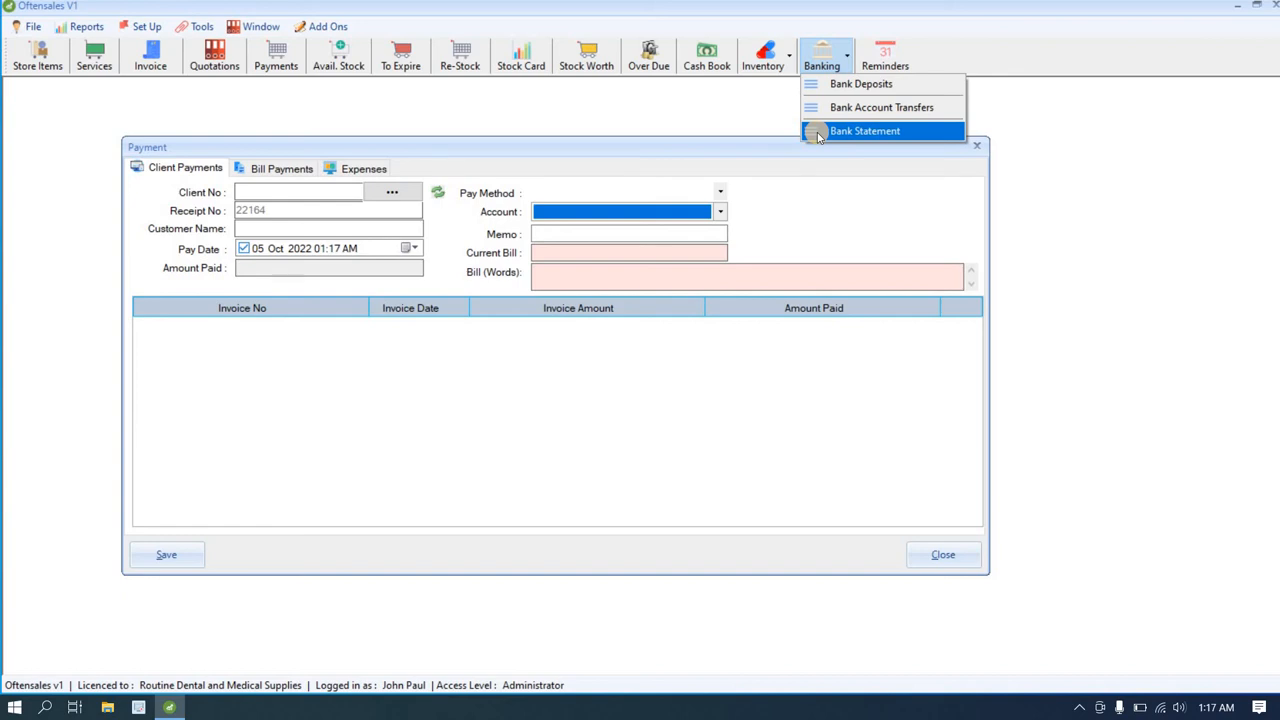
left_click(818, 132)
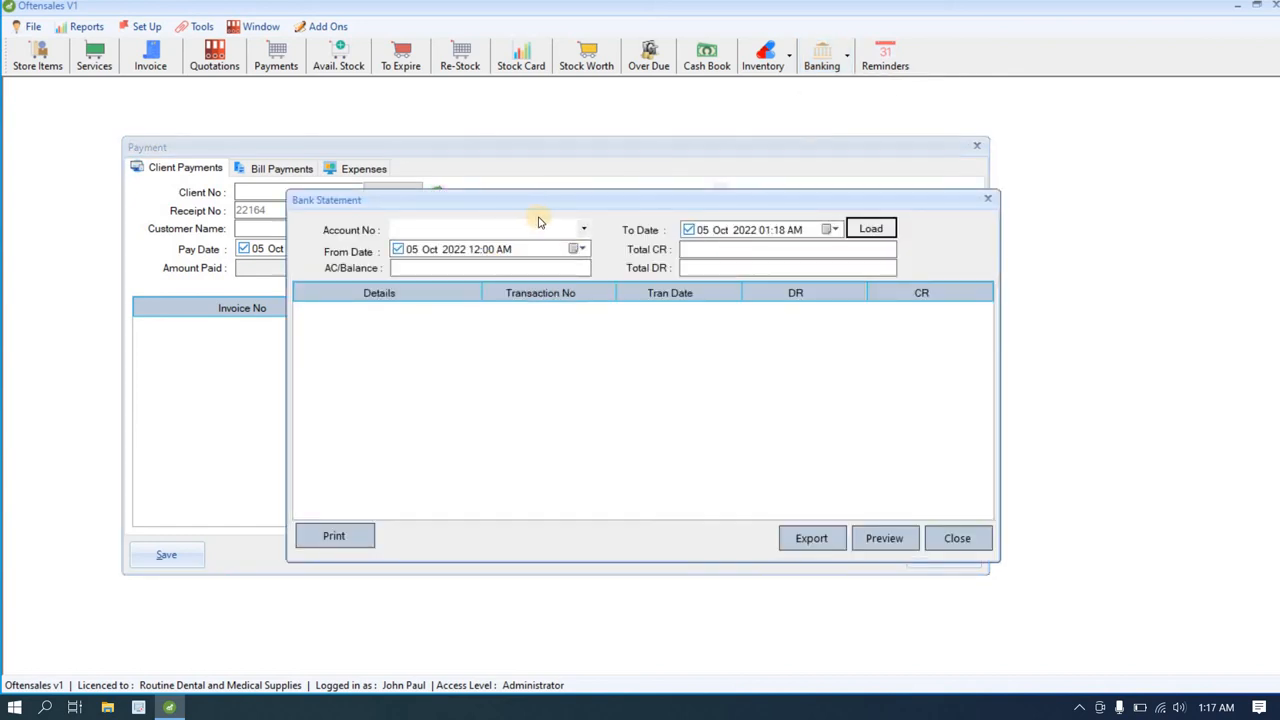
left_click(534, 233)
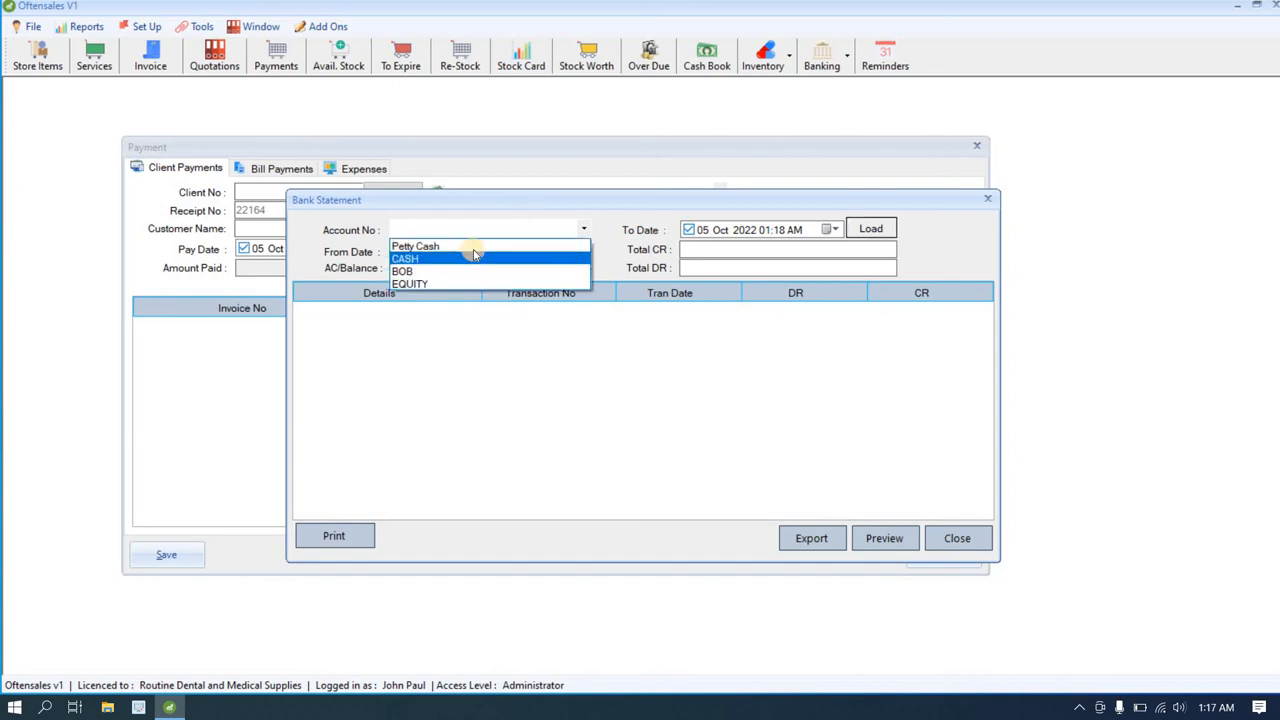
left_click(474, 252)
left_click(862, 232)
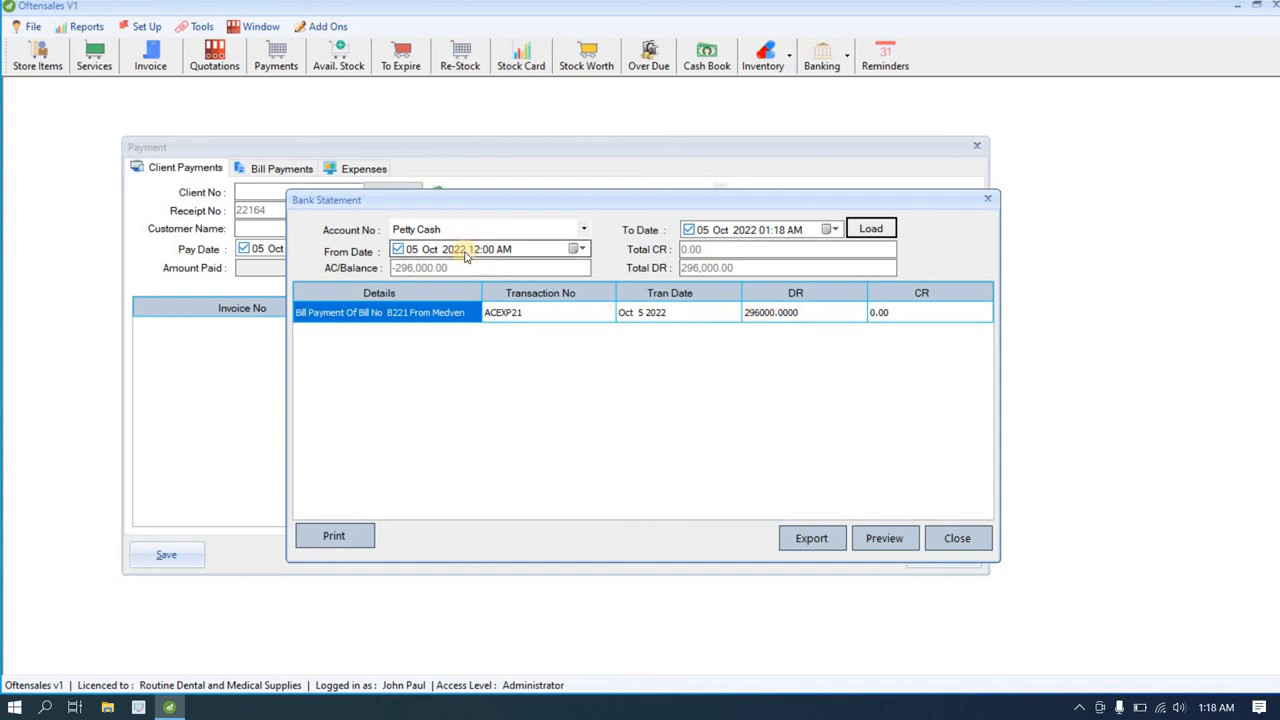
Set the statement's From Date to 01 Oct 2022 and reload the Petty Cash transactions
left_click(580, 249)
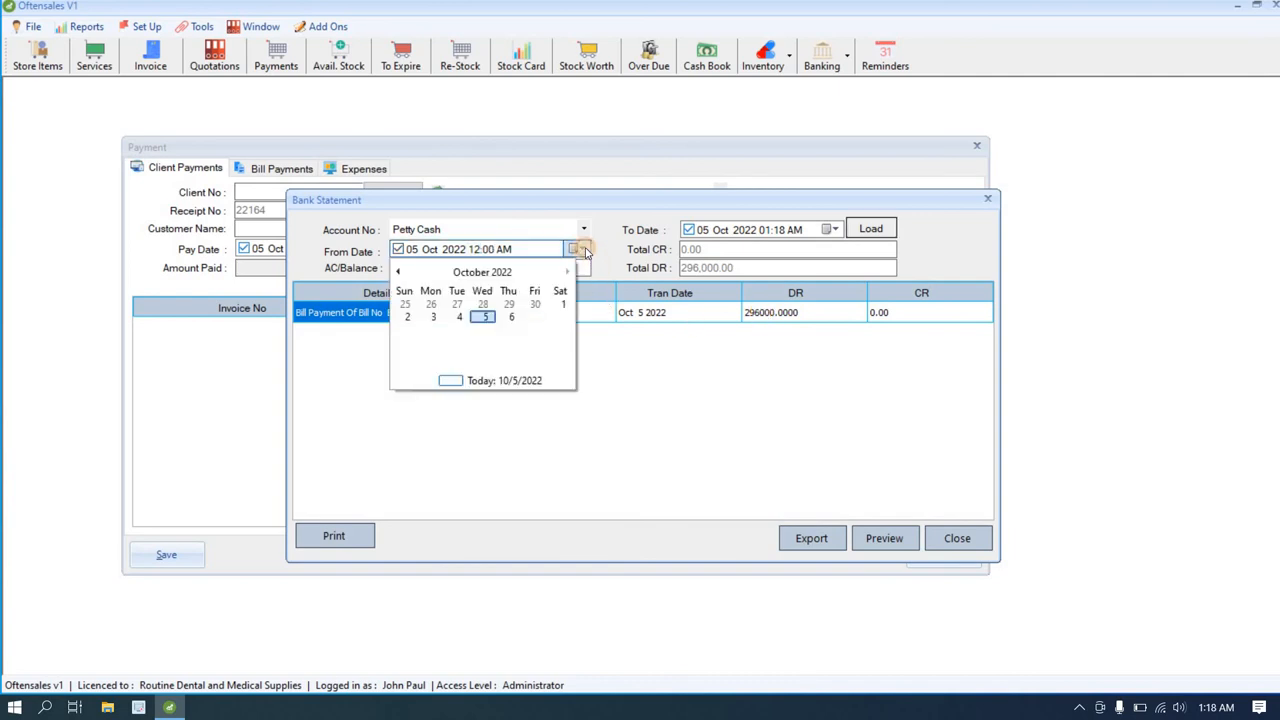
left_click(561, 303)
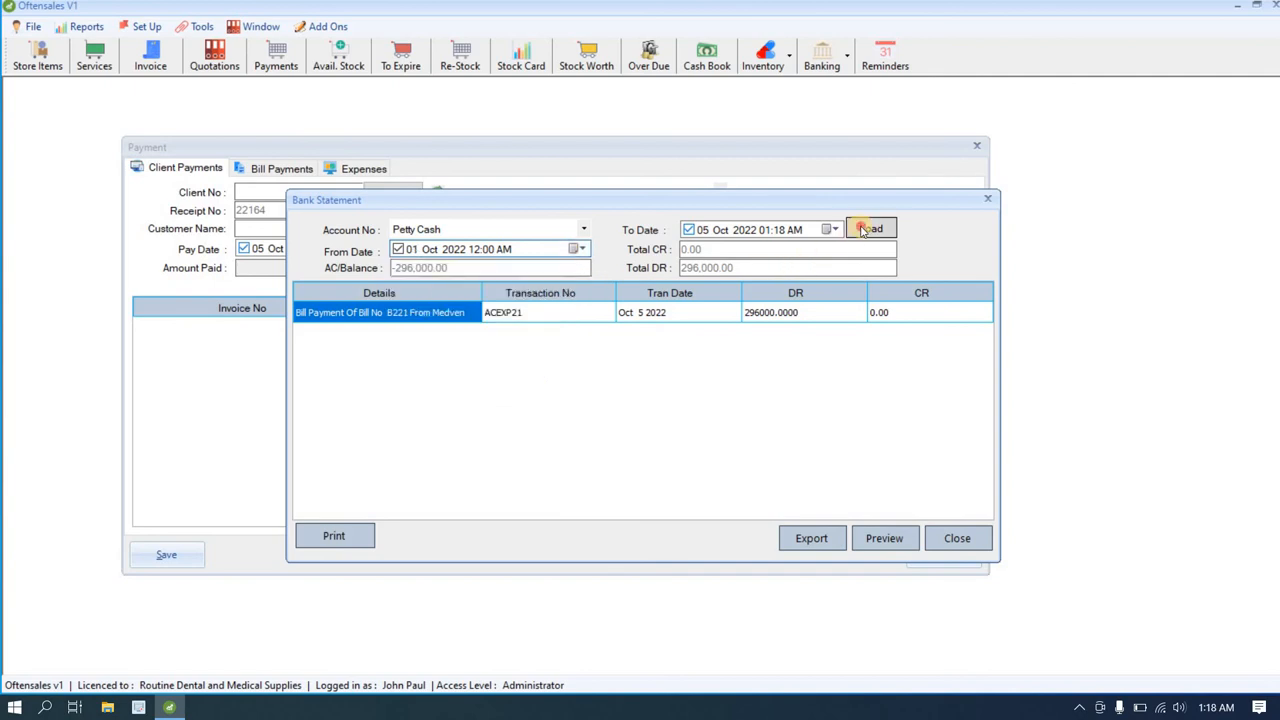
left_click(871, 228)
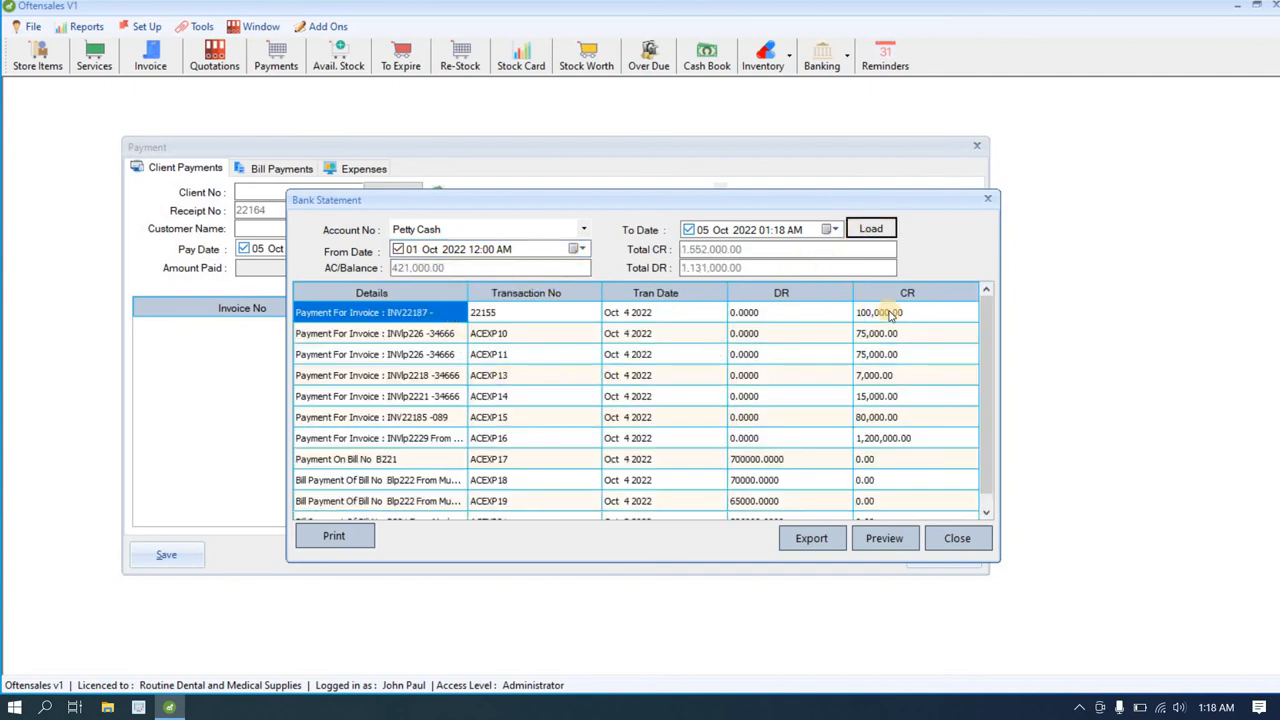
Examine the Petty Cash debits and credits in the maximized statement, including the Medven bill payment, and close it
scroll(930, 336, "down", 1)
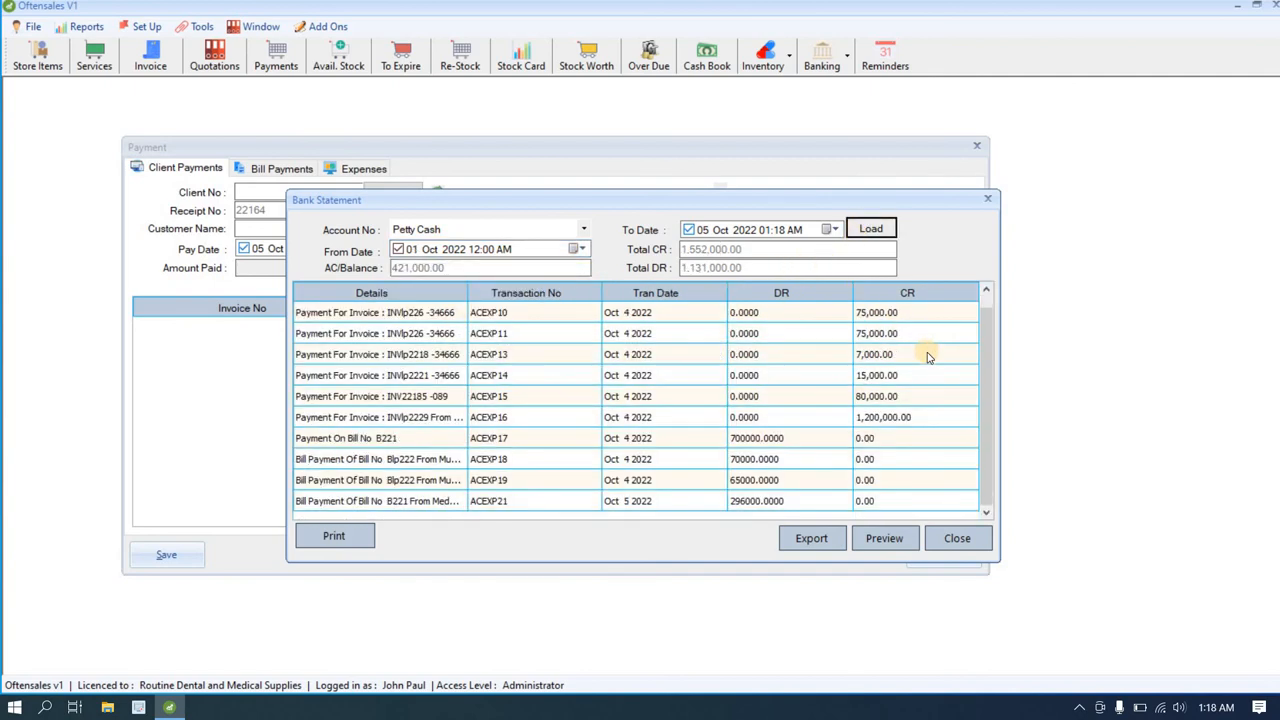
left_click(697, 431)
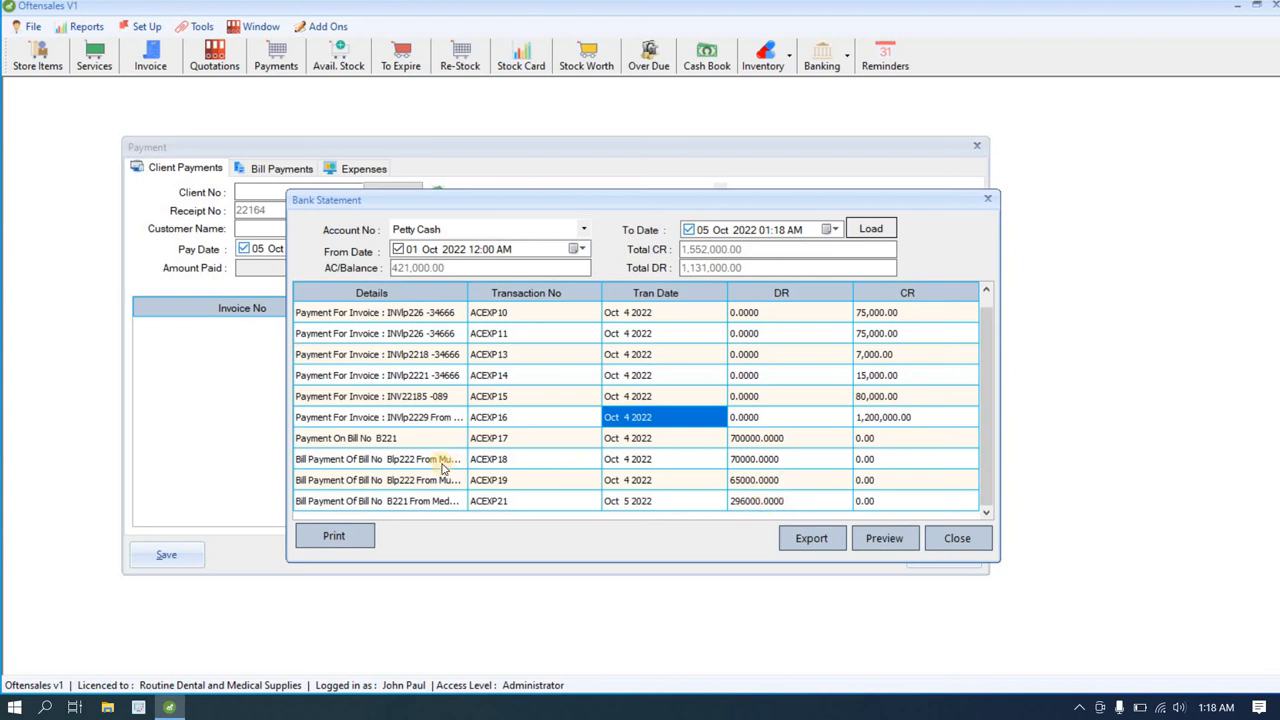
double_click(523, 208)
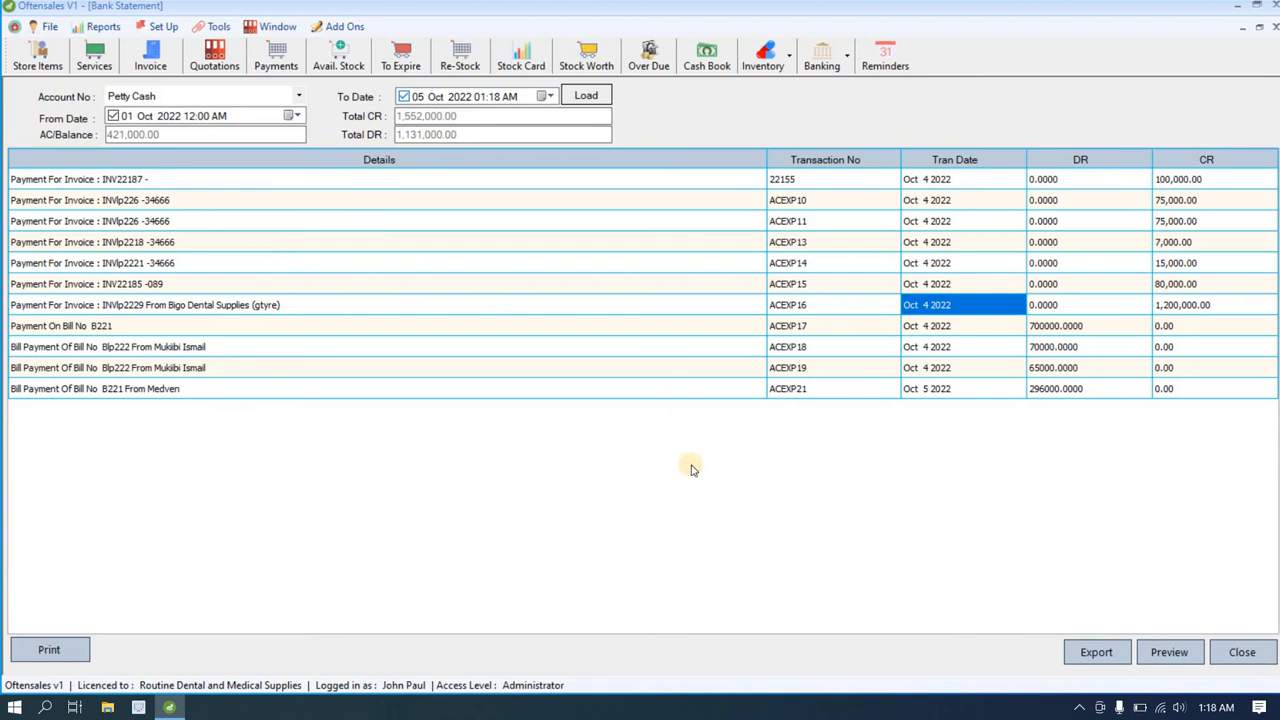
left_click(1260, 656)
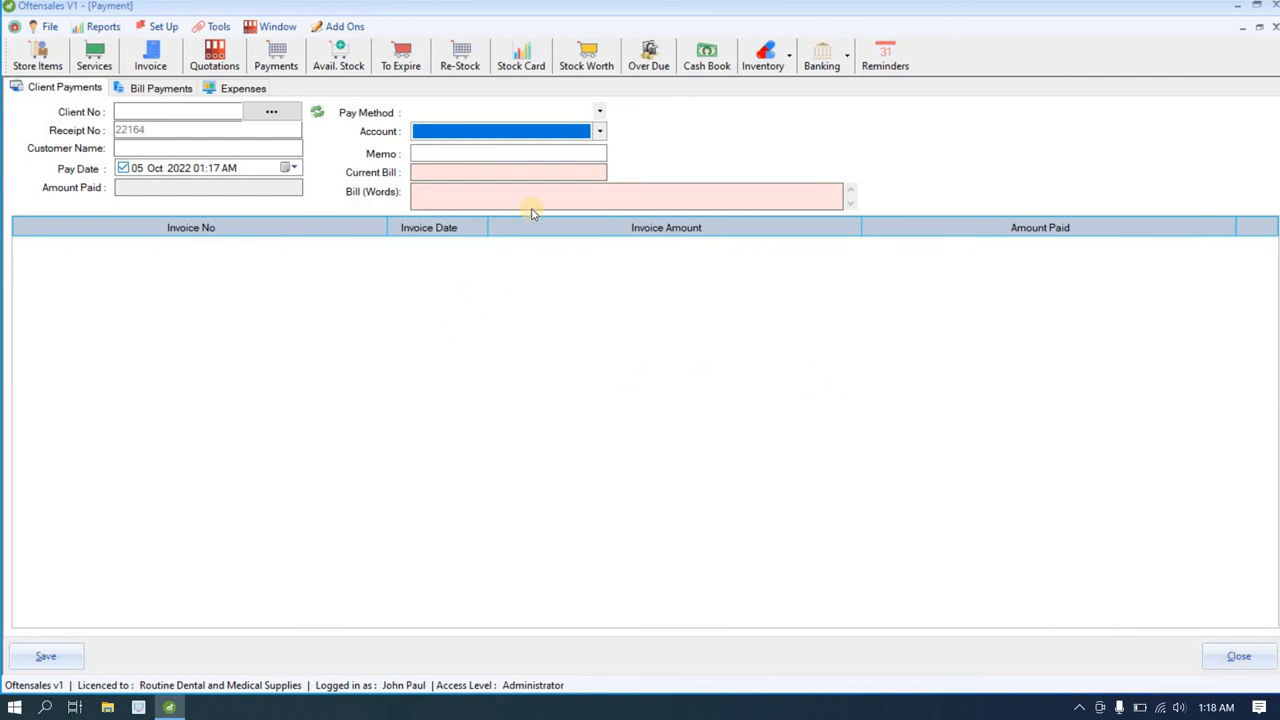
Look over the available inventory operations and reopen the Inventory Details report to check the stock movements
left_click(768, 62)
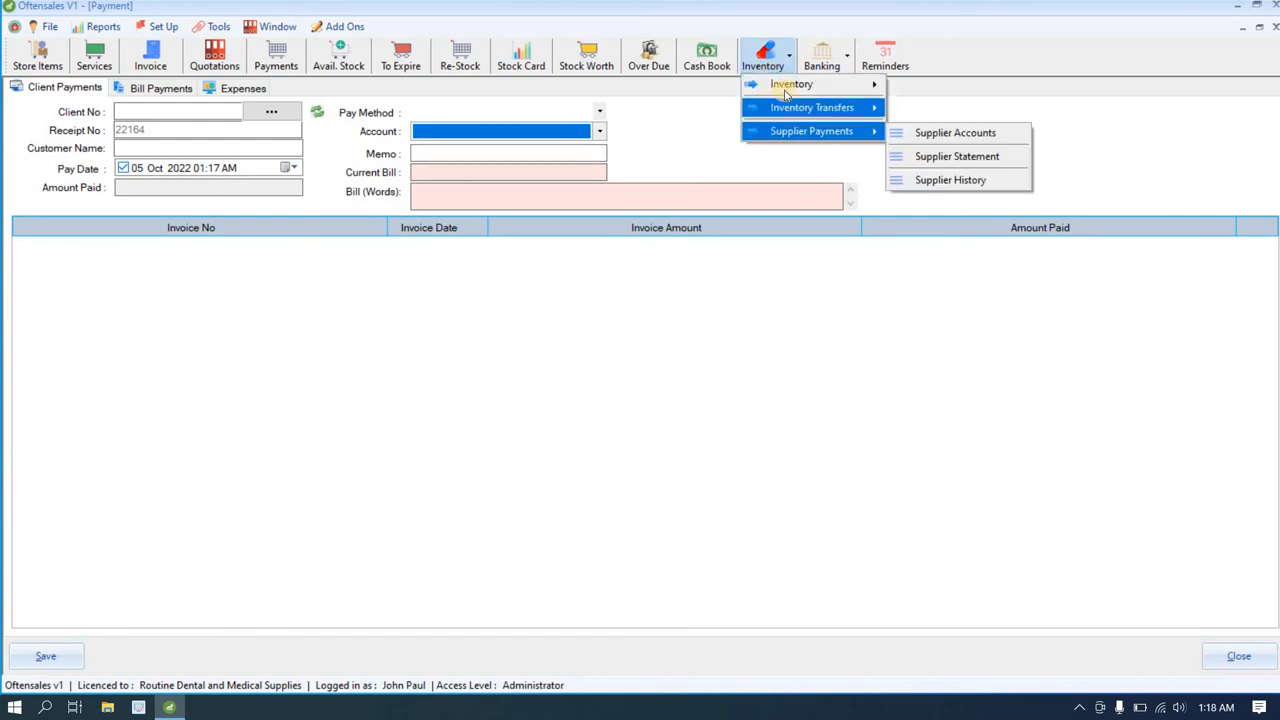
mouse_move(787, 90)
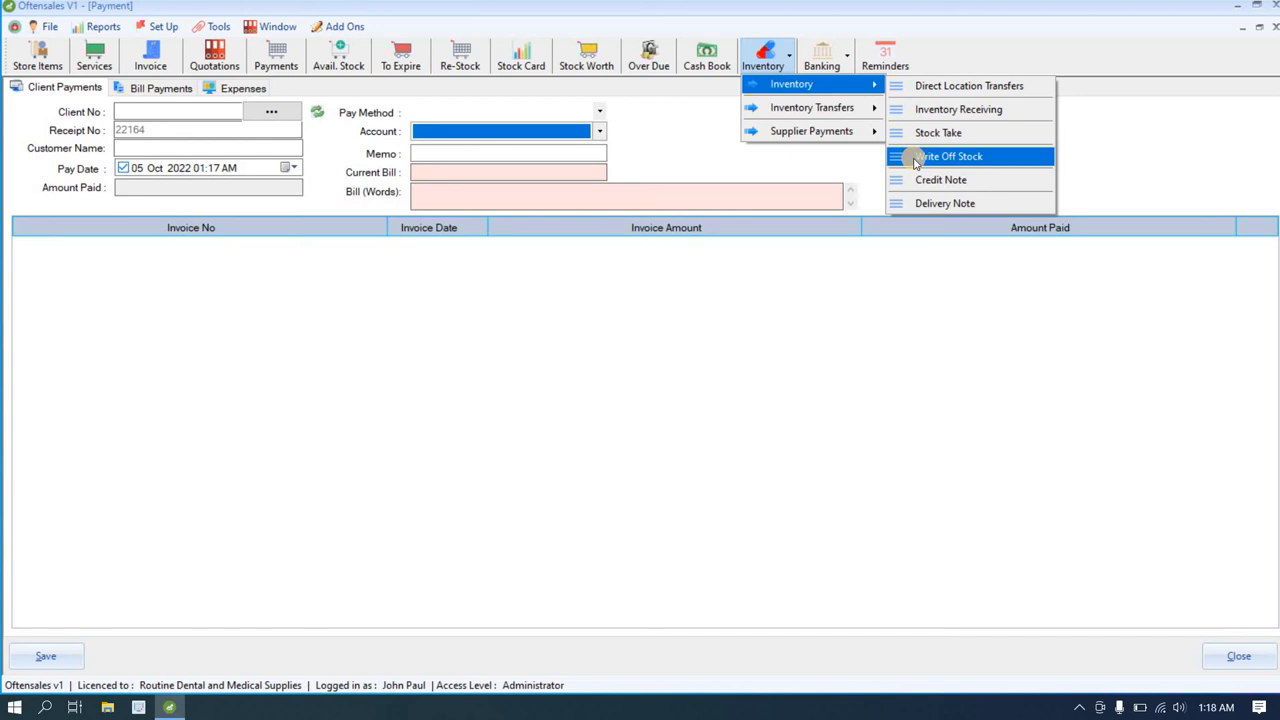
left_click(104, 27)
mouse_move(118, 118)
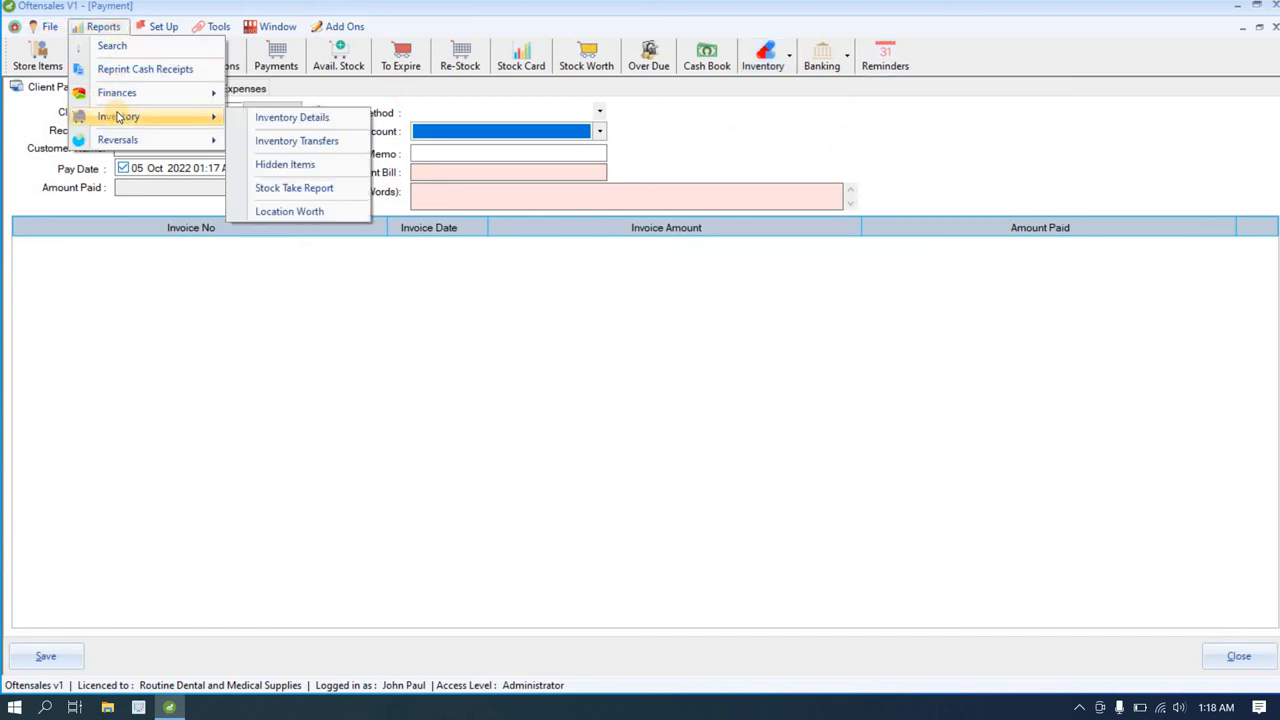
left_click(290, 119)
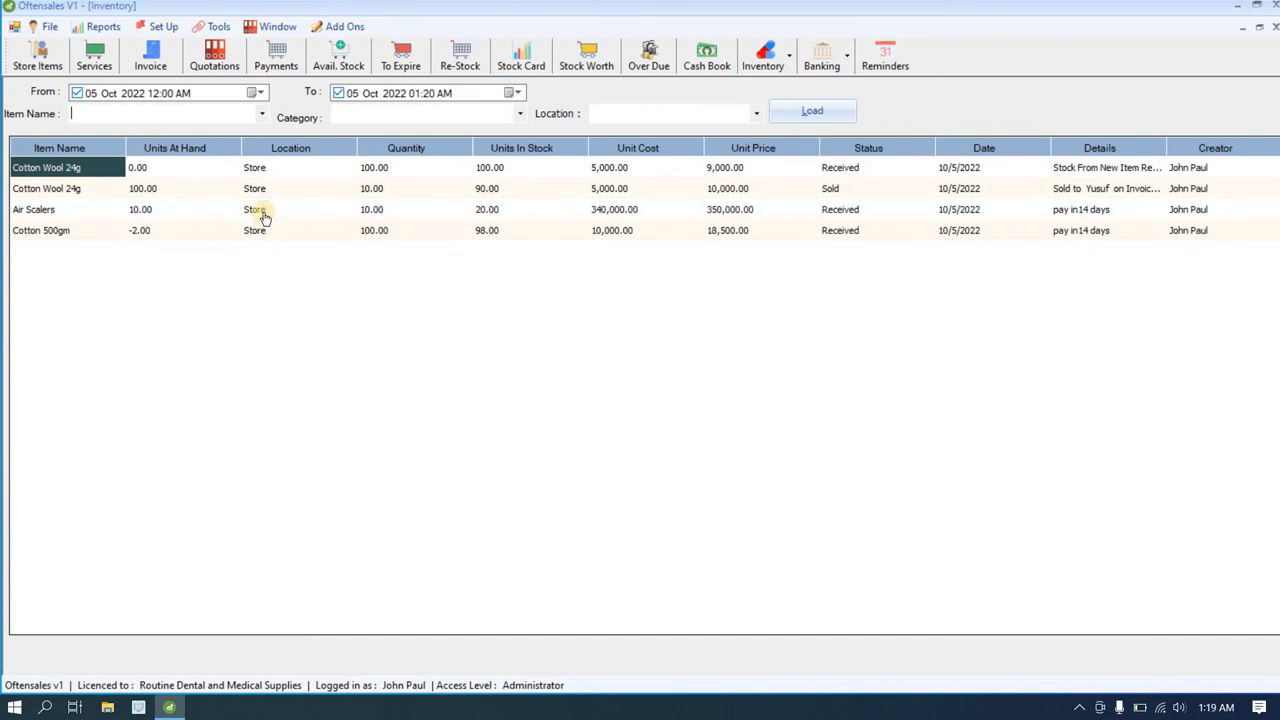
Open the Most Selling Items finance report and load it for 05 Oct 2022
left_click(125, 34)
mouse_move(126, 116)
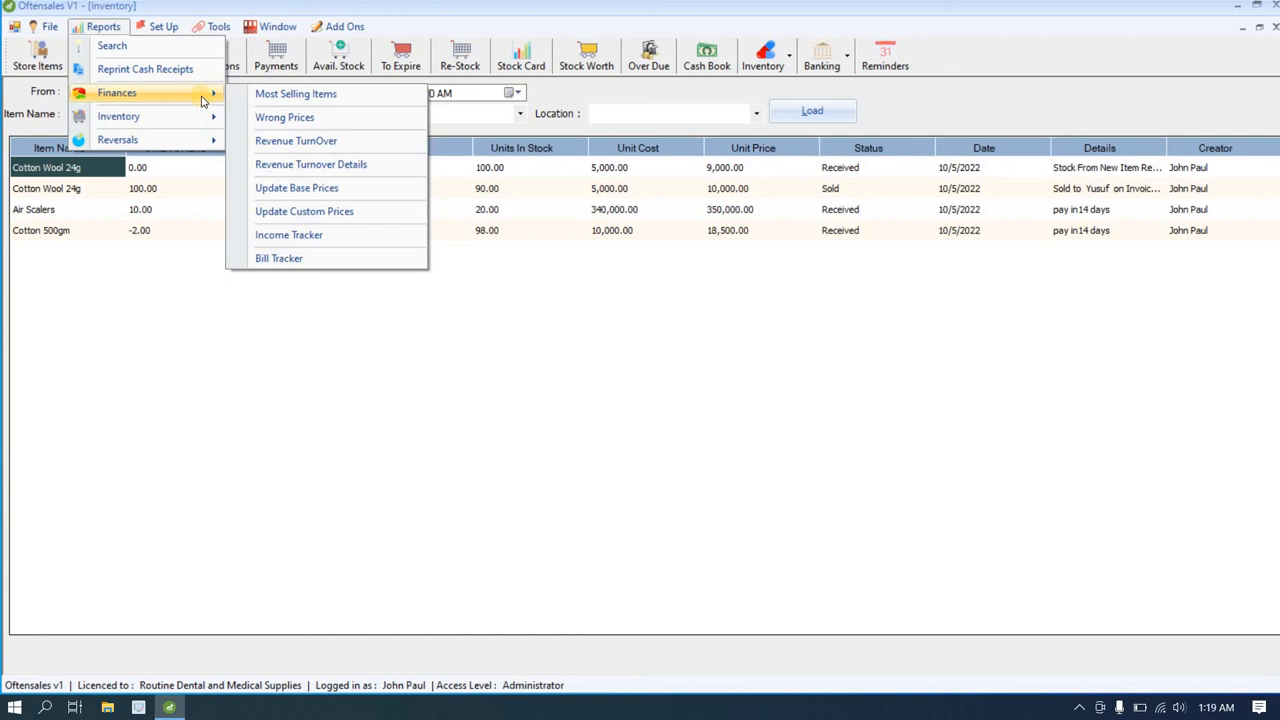
left_click(285, 94)
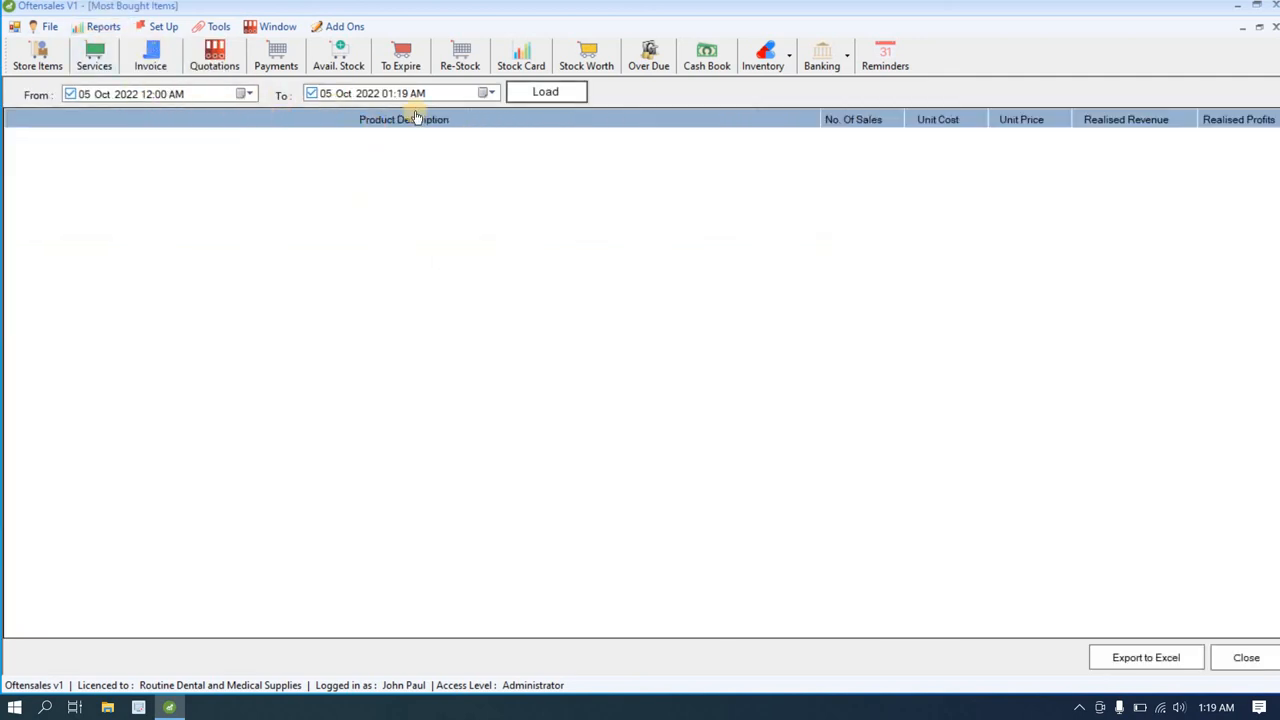
left_click(558, 100)
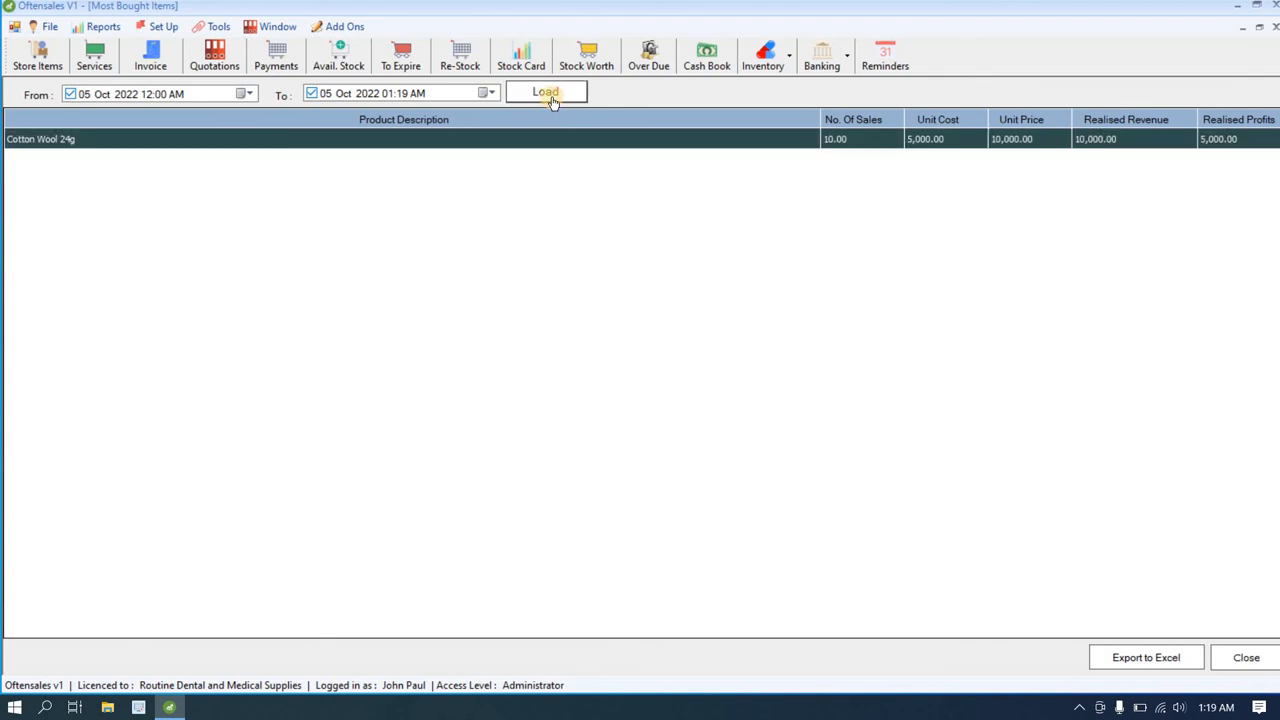
Set the report's start date to 01 Oct 2022, reload it, and sort the items by number of sales
left_click(242, 91)
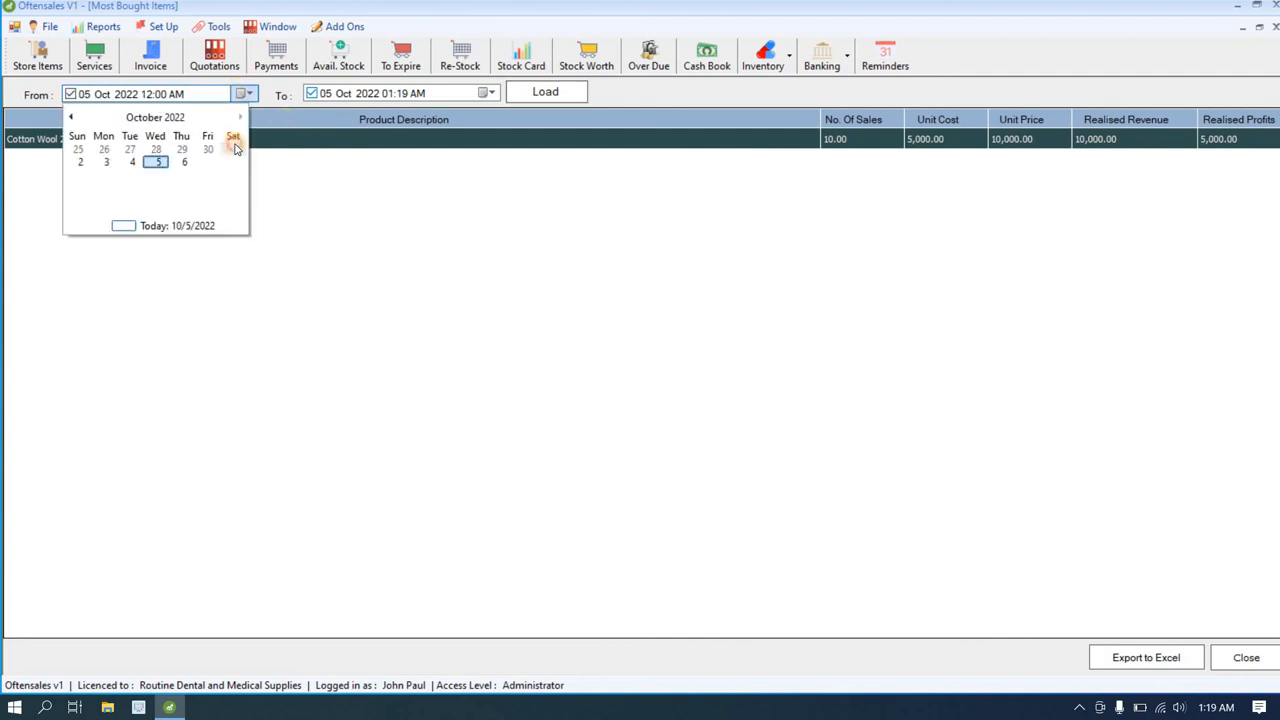
left_click(233, 148)
left_click(538, 93)
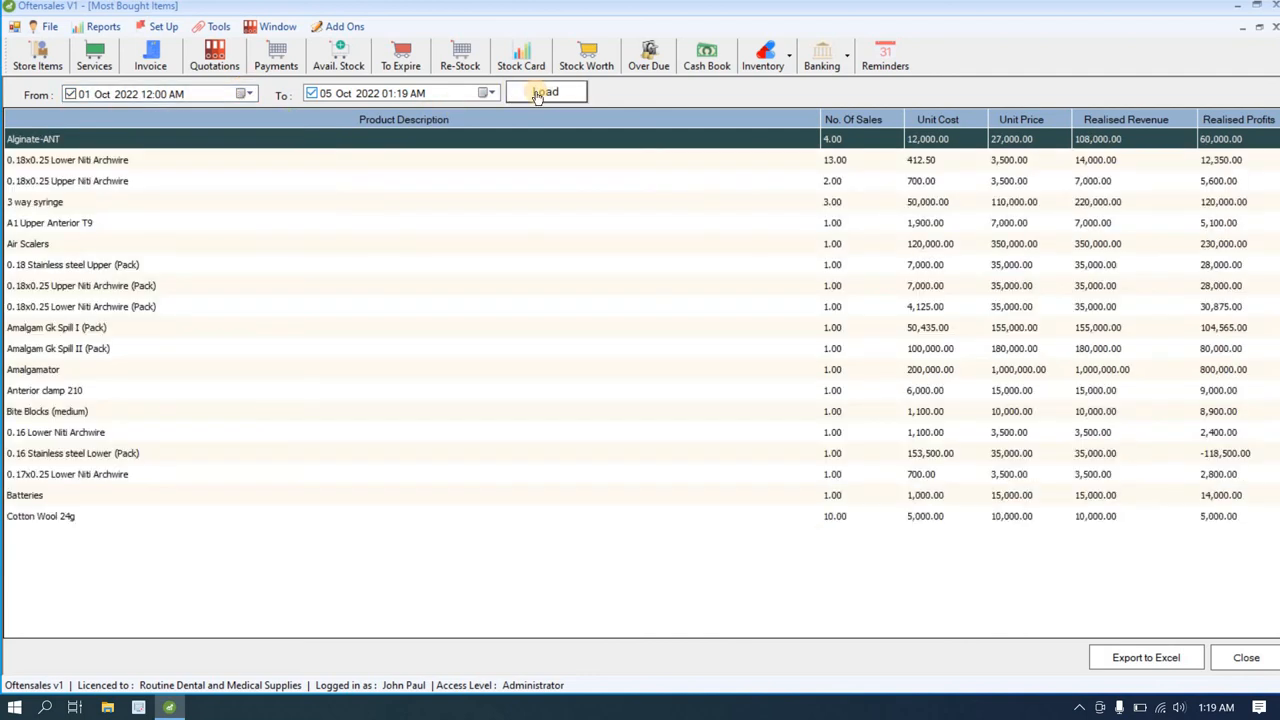
left_click(838, 119)
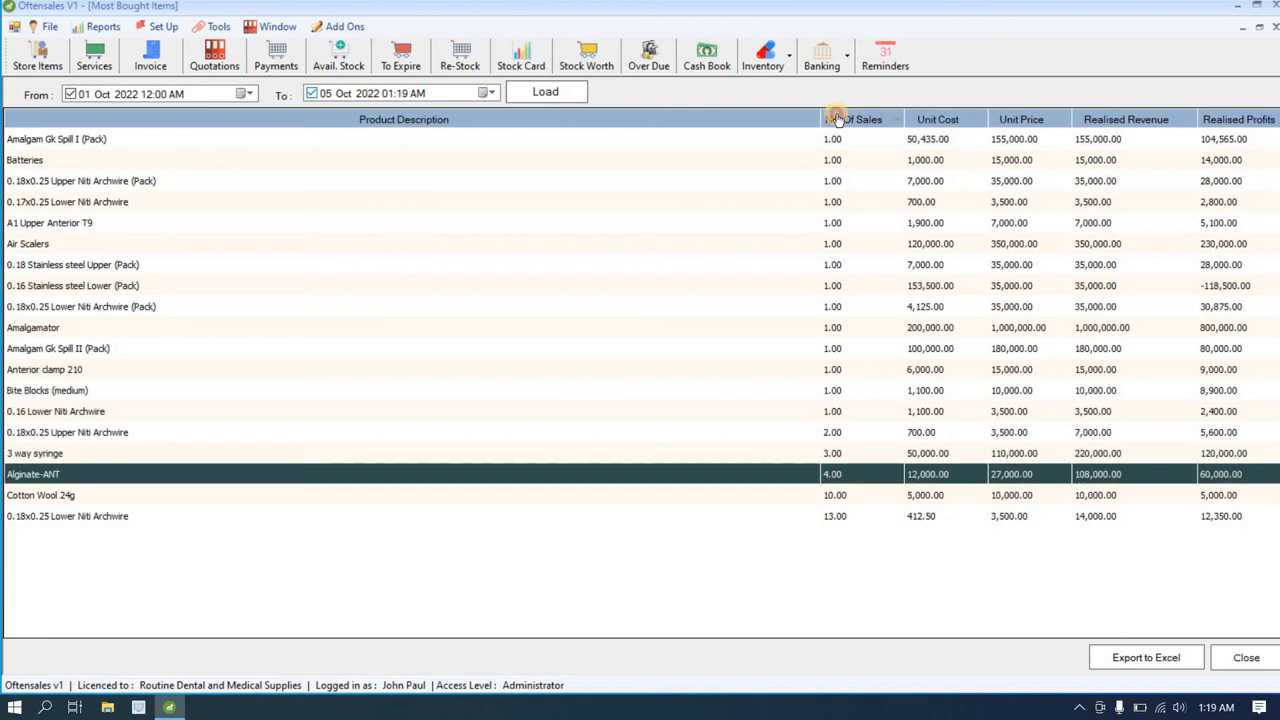
Rank the items by highest number of sales and by highest realised profits, selecting the top item each time, and restore the report window
left_click(838, 119)
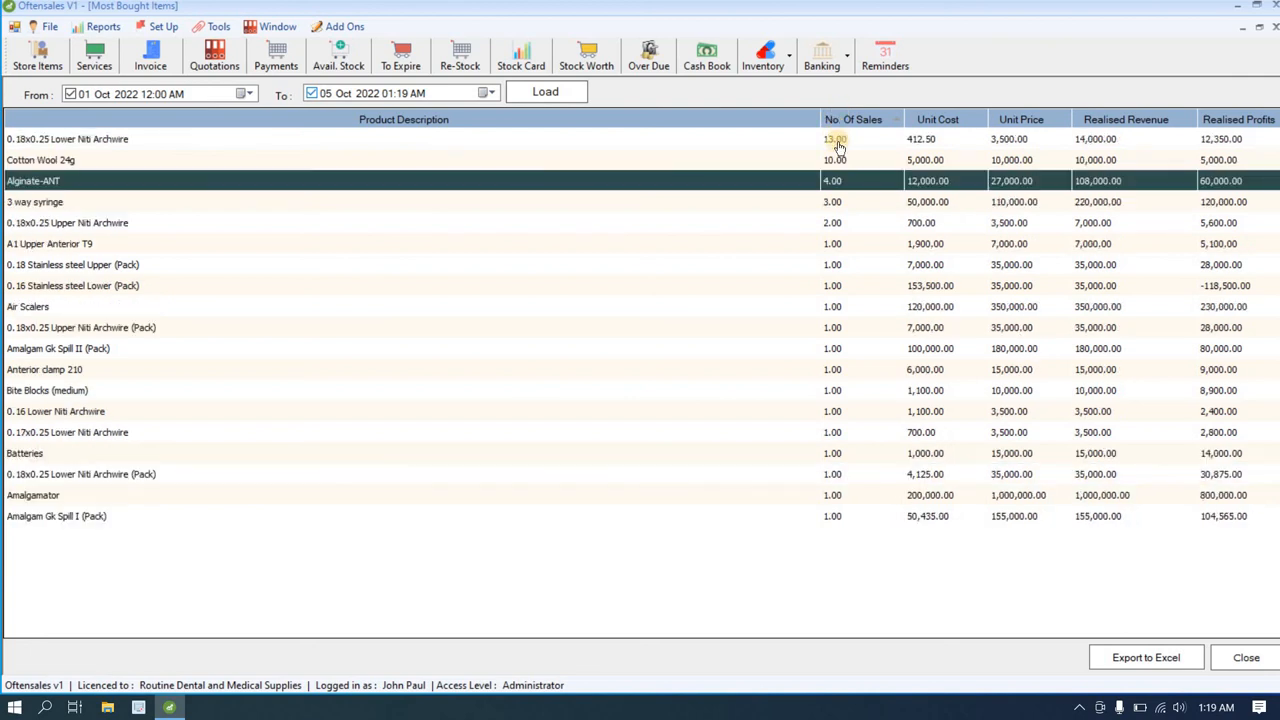
left_click(248, 142)
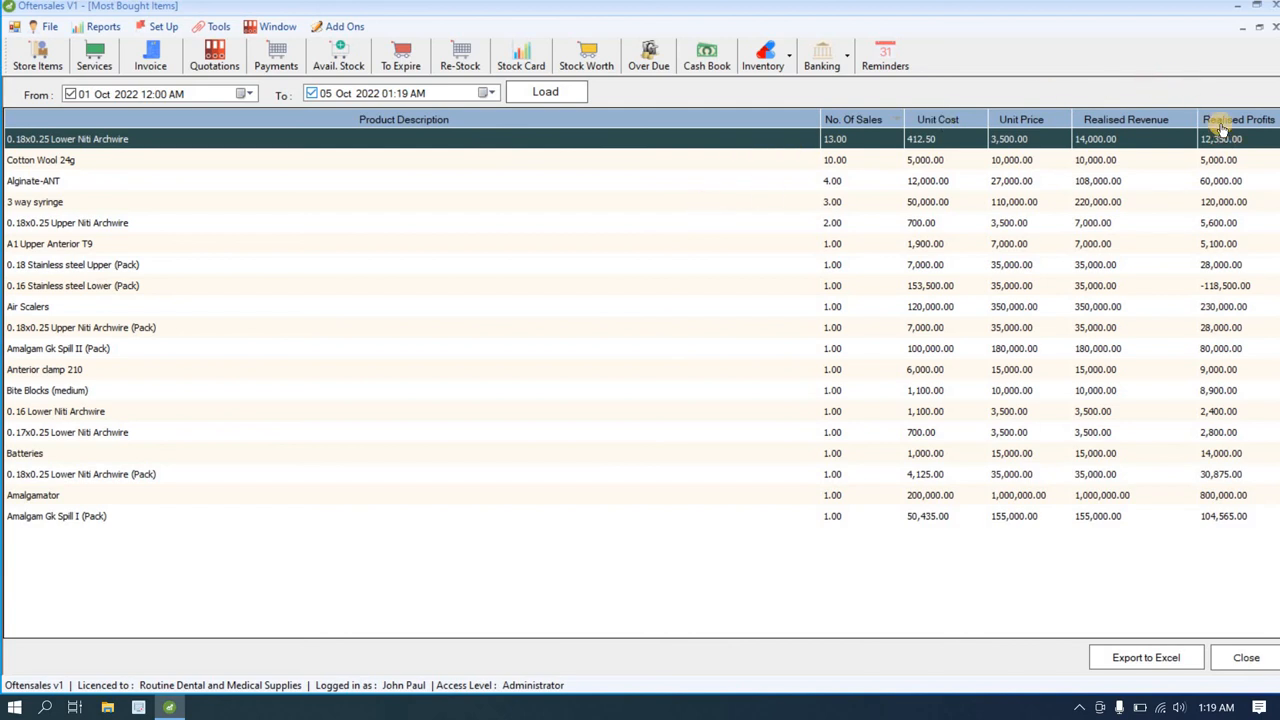
left_click(1222, 121)
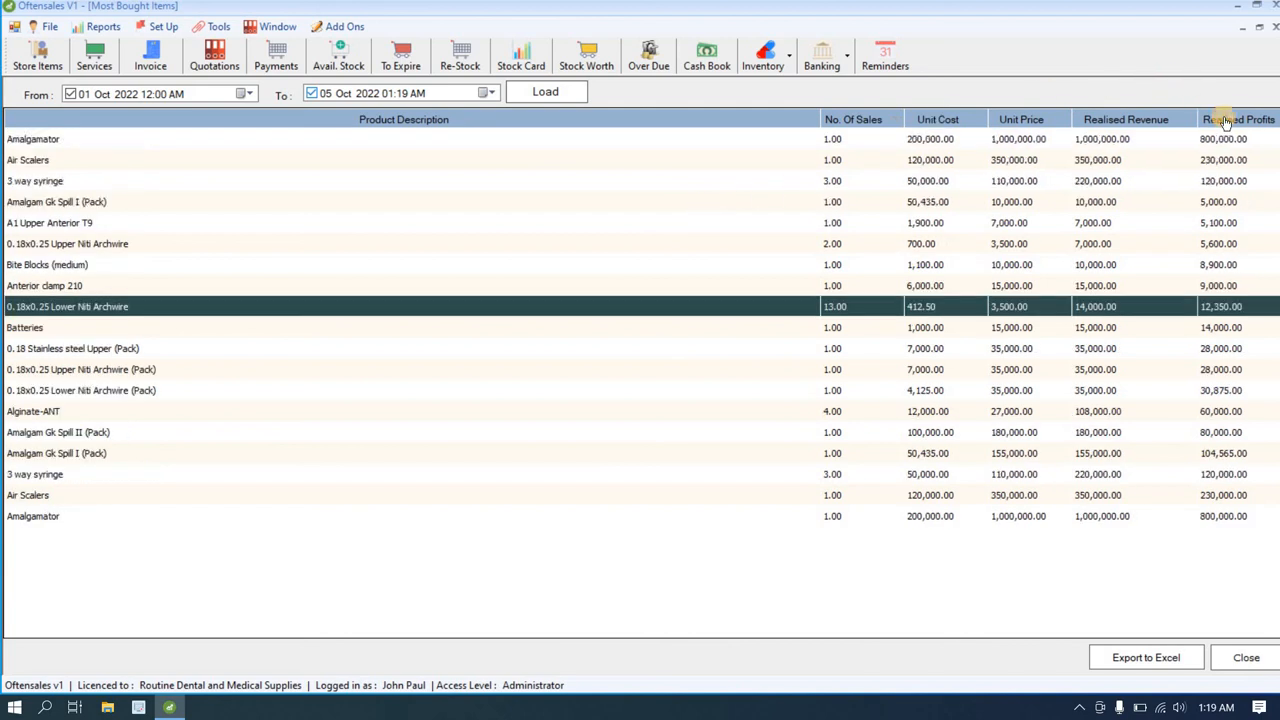
left_click(1224, 121)
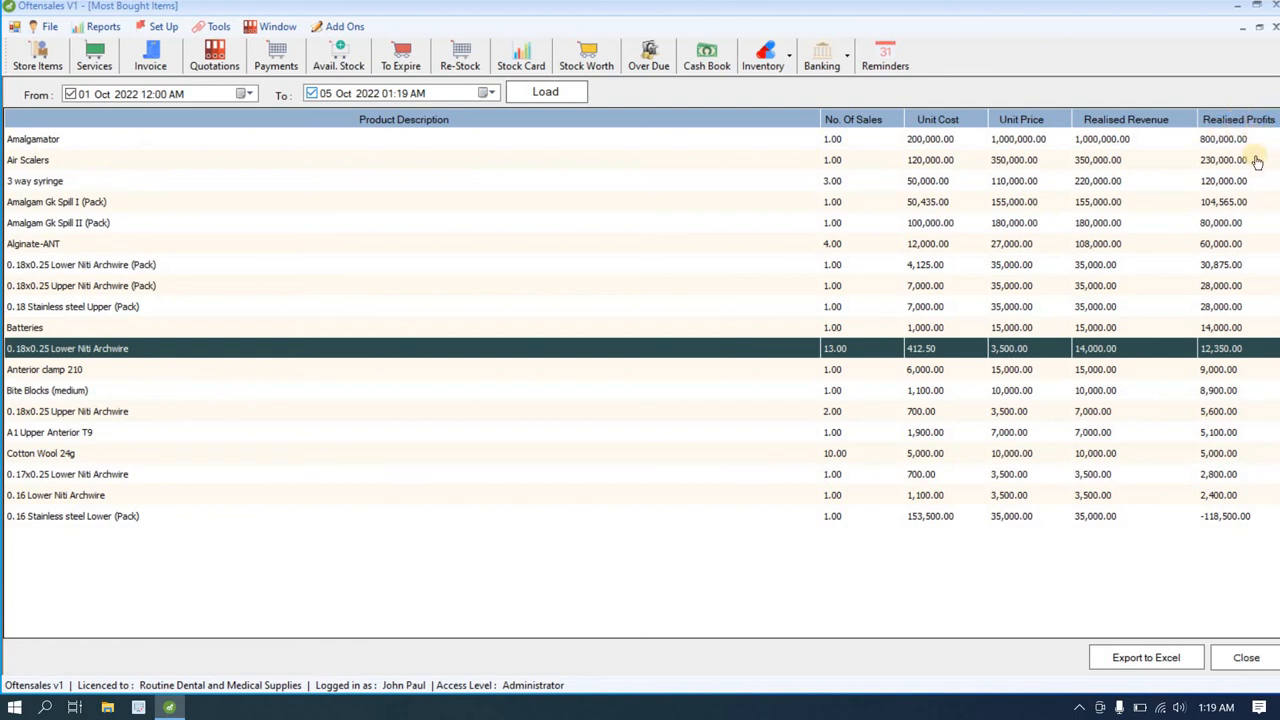
left_click(1198, 142)
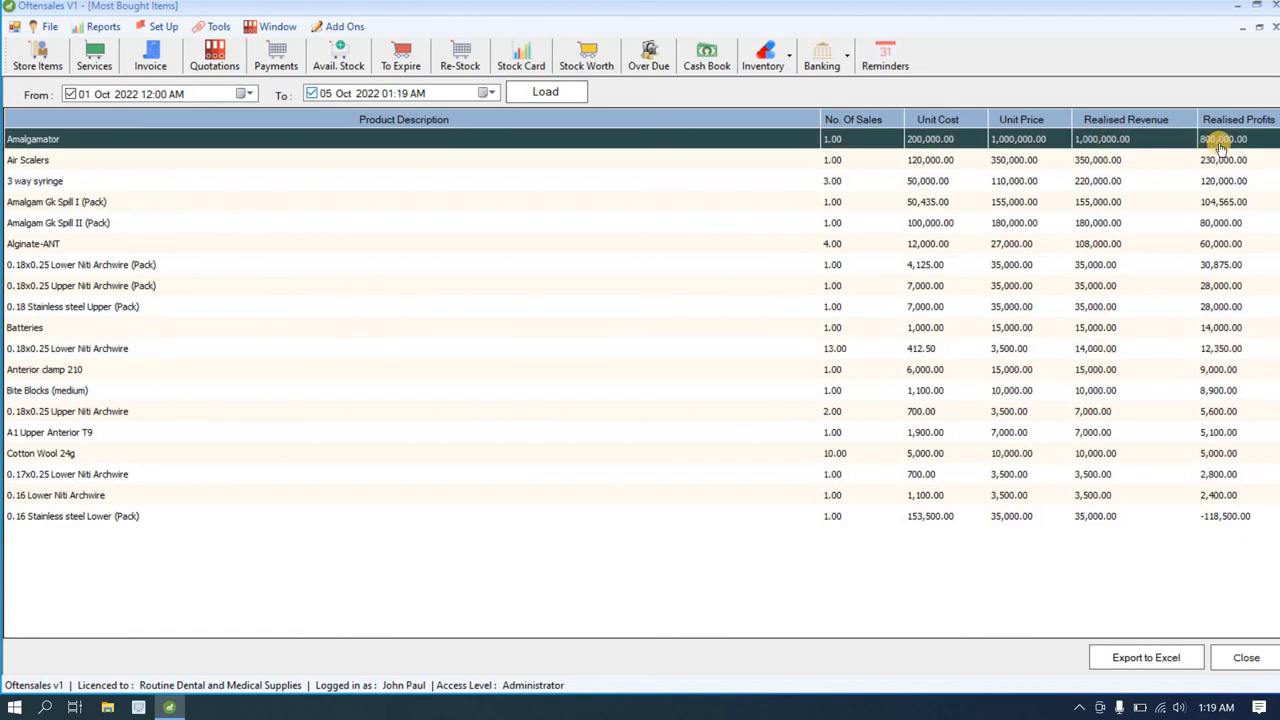
left_click(1259, 28)
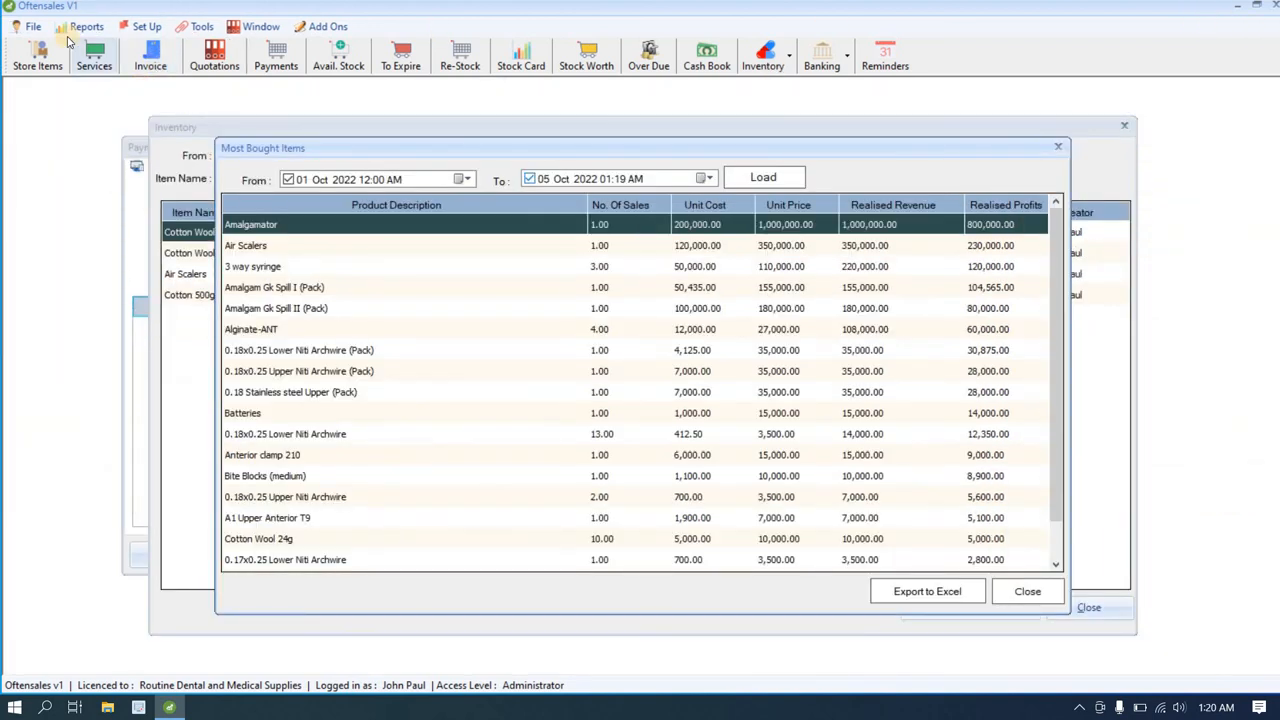
Bring up the list of available finance reports
left_click(82, 27)
mouse_move(107, 95)
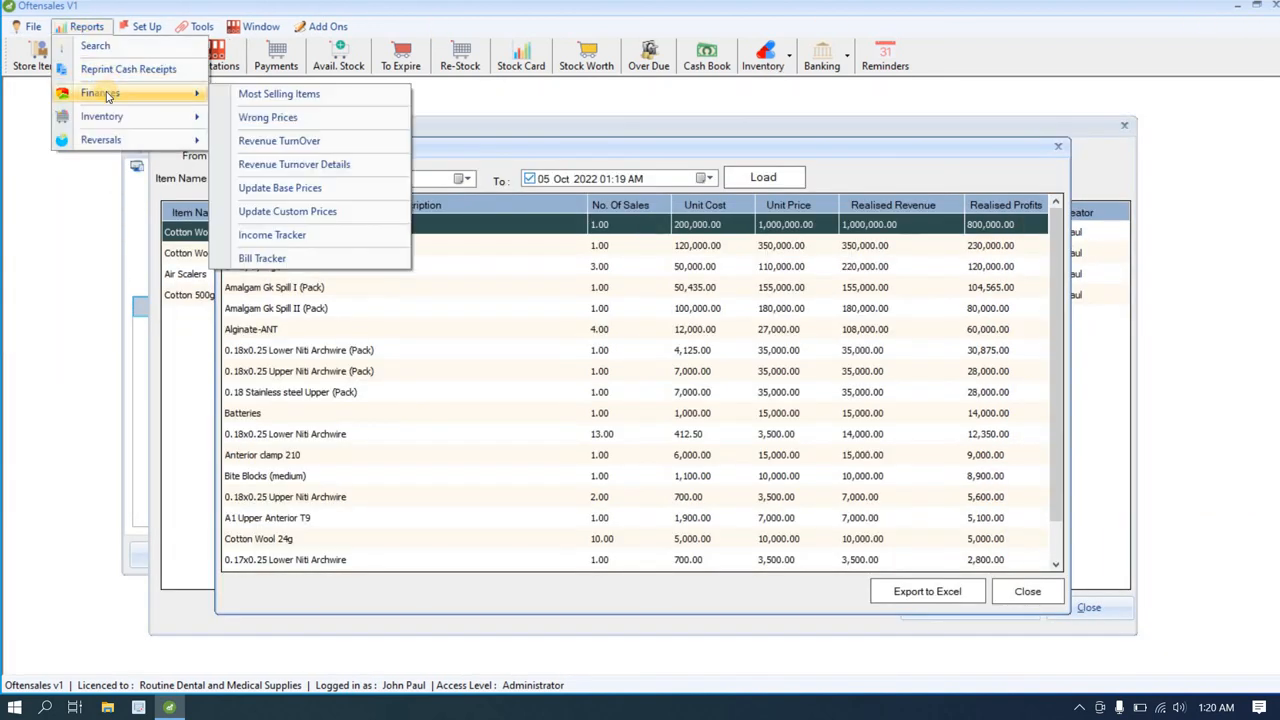